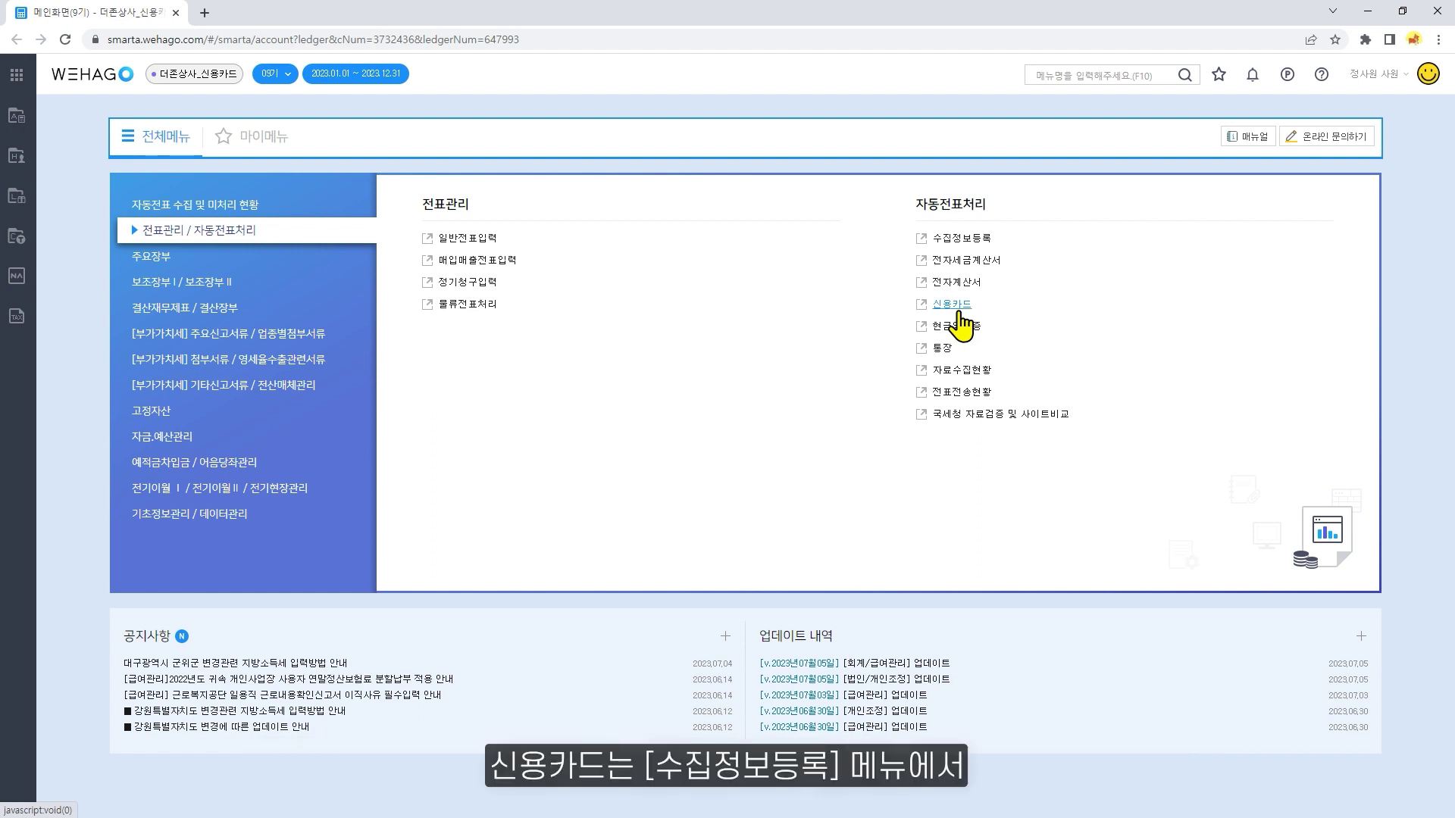
Open the 수집정보등록 page, and view the 자동전표 수집 및 미처리 현황 overview on the main page.
{"action": "left_click", "coordinate": [928, 241]}
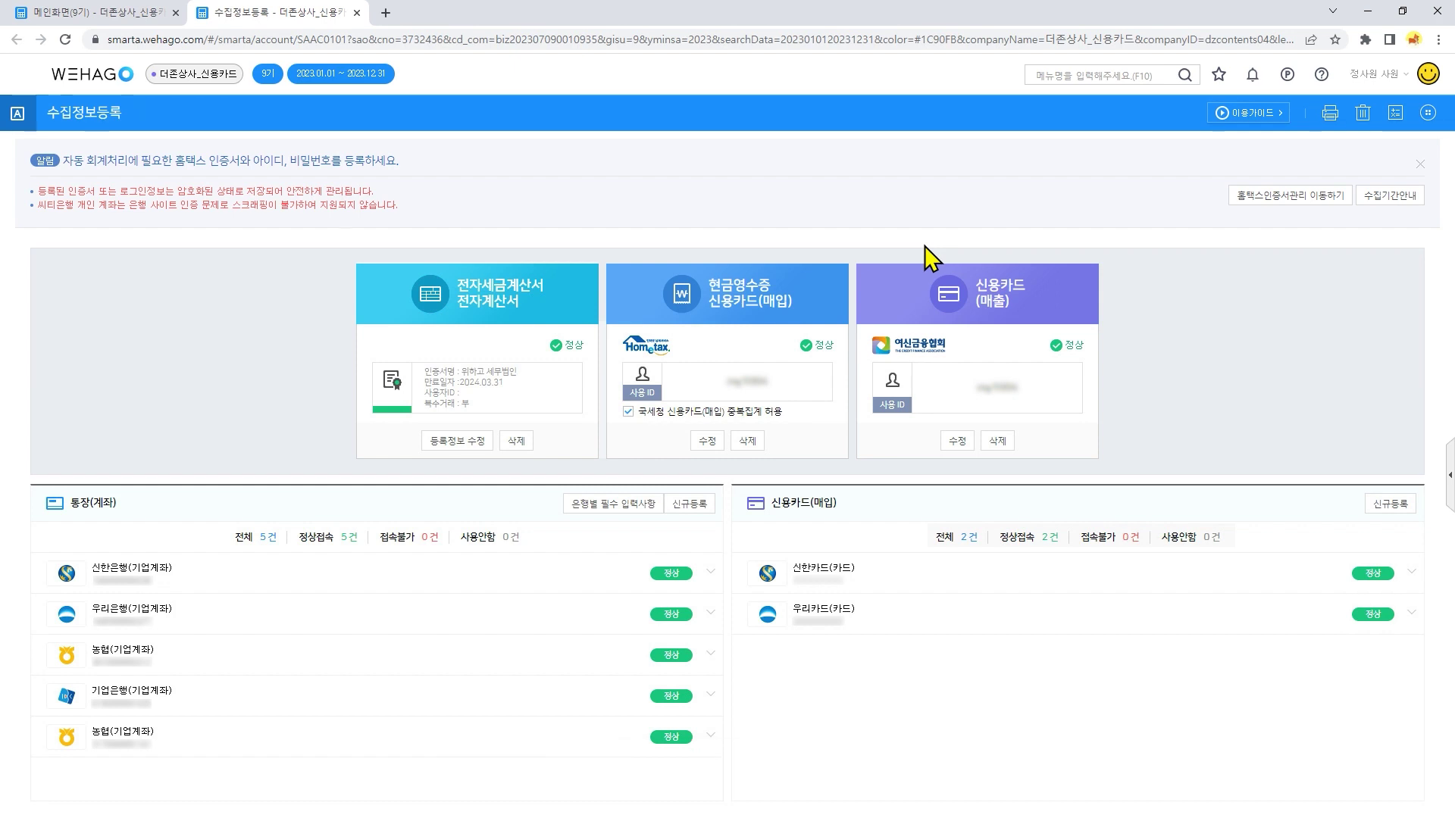
{"action": "left_click", "coordinate": [155, 15]}
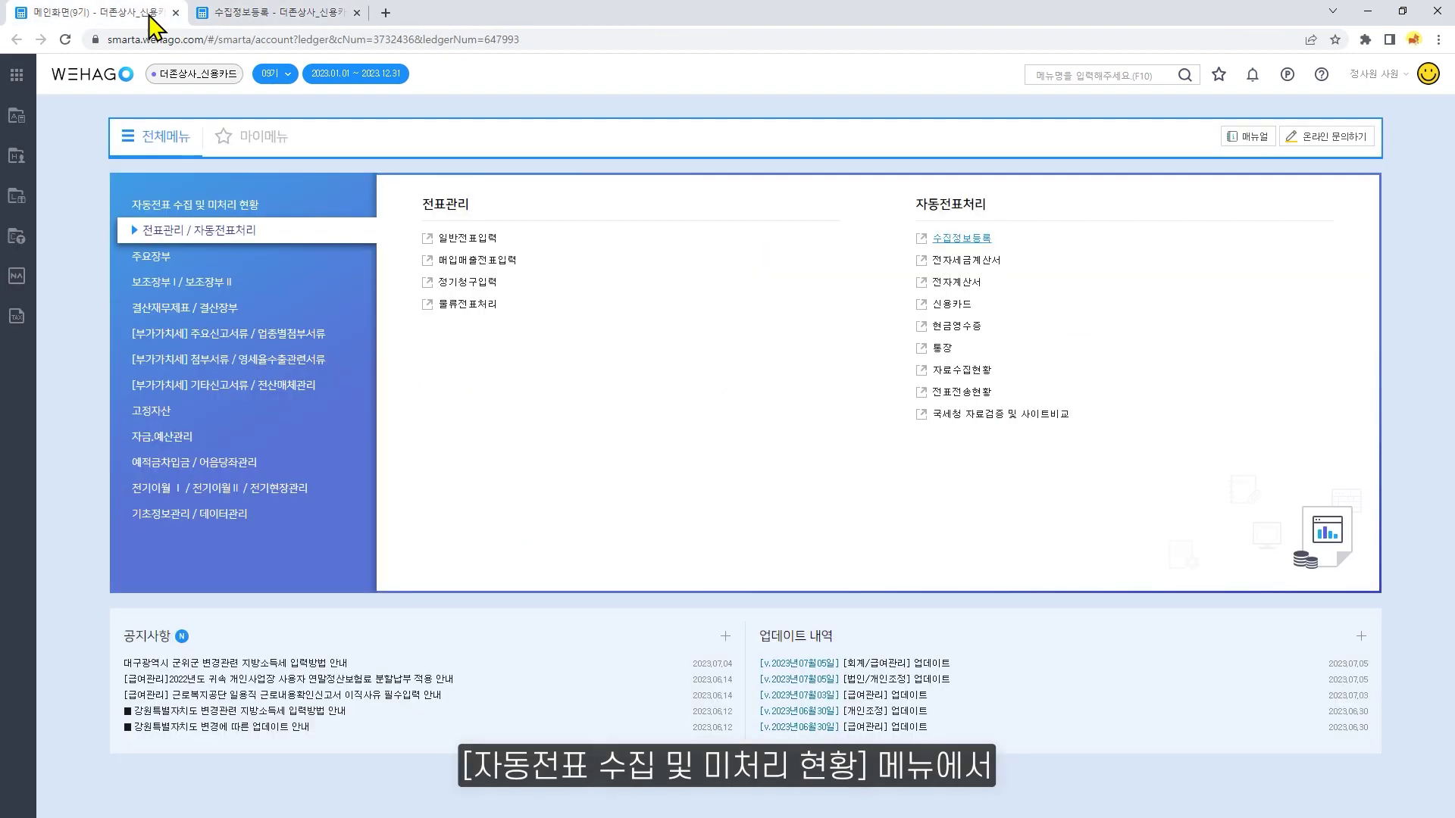
{"action": "left_click", "coordinate": [277, 205]}
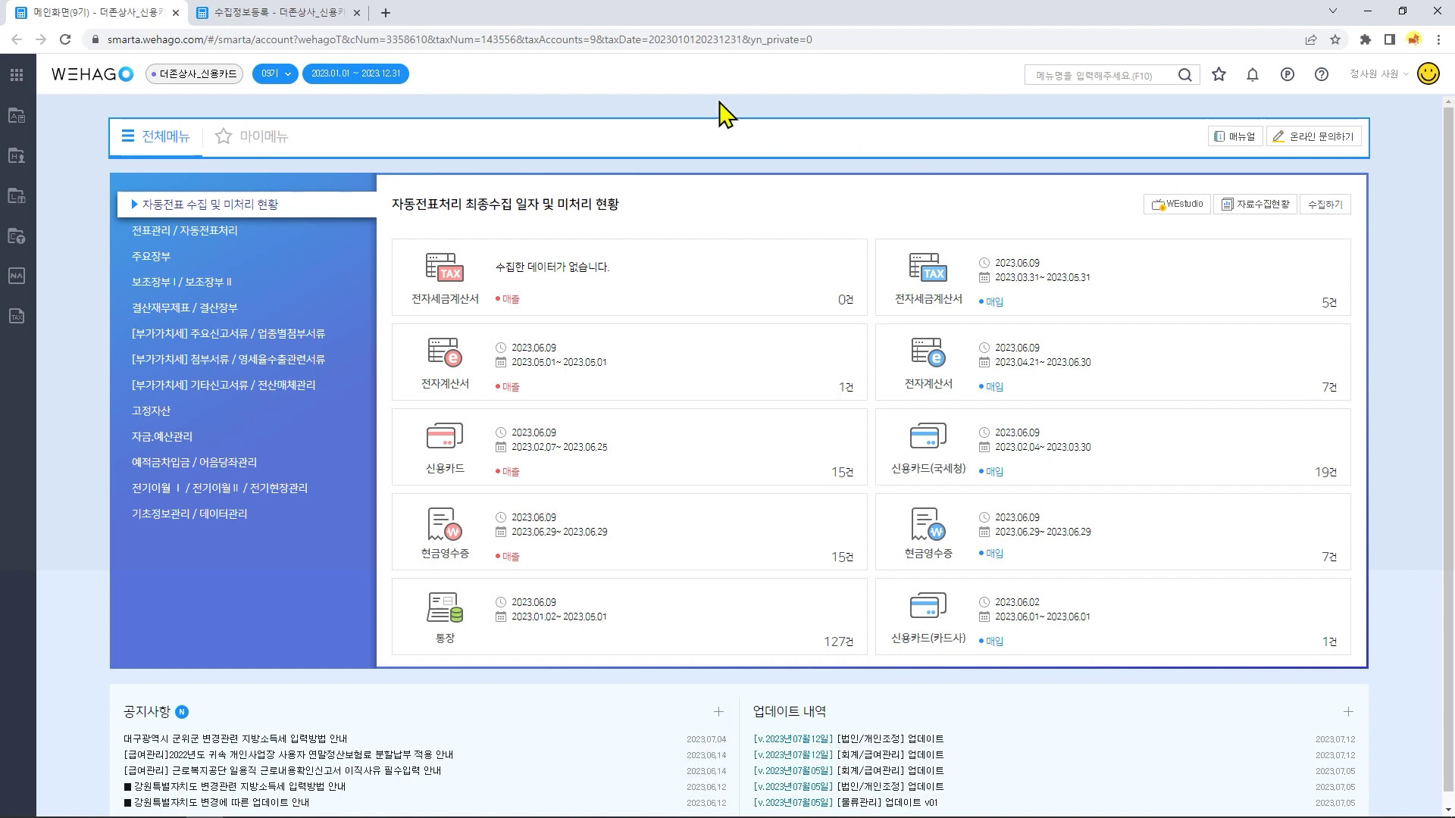
Return to 수집정보등록 and open the 여신금융협회 merchant sales site linked from the 신용카드(매출) card.
{"action": "left_click", "coordinate": [327, 20]}
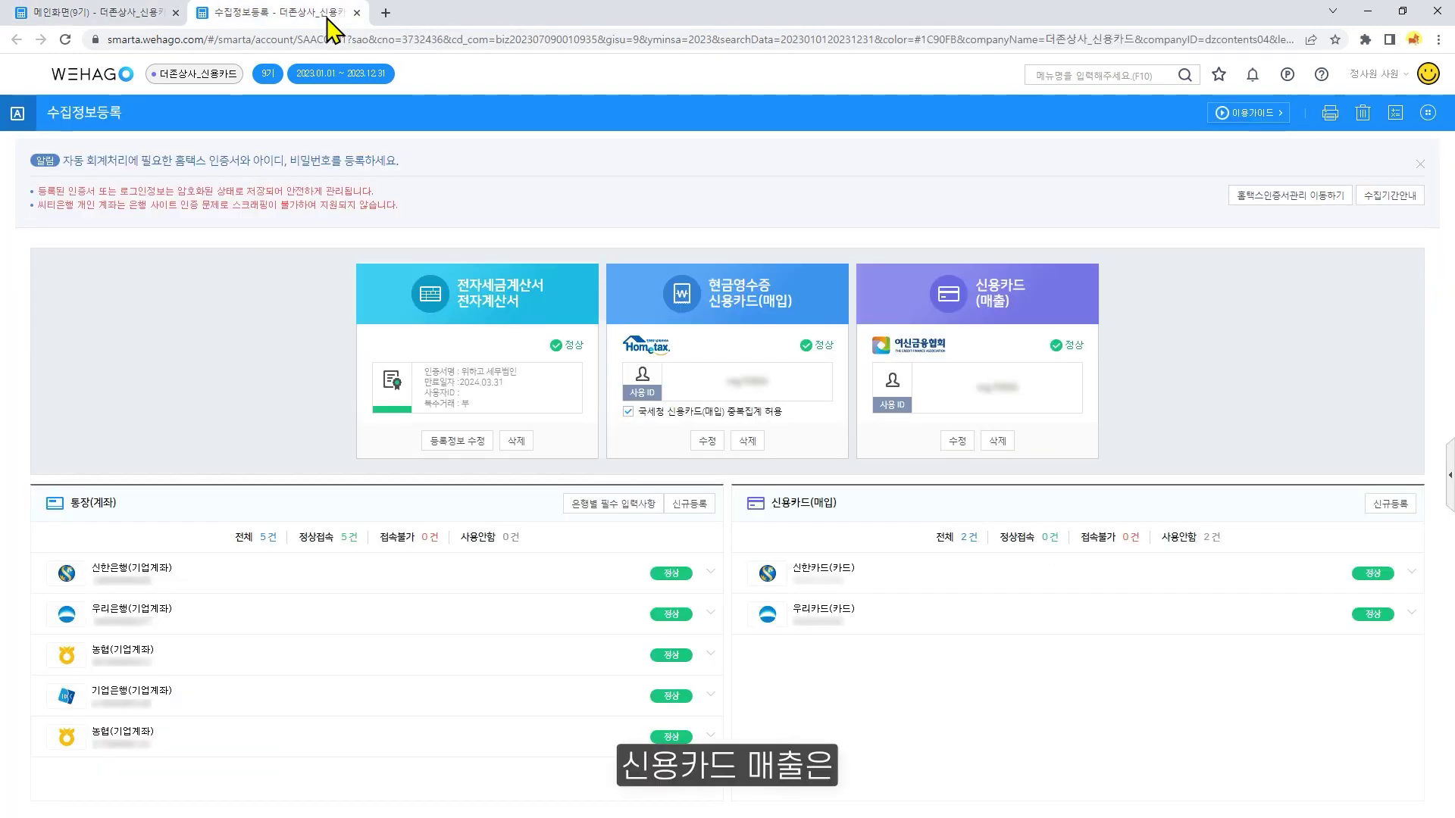
{"action": "left_click", "coordinate": [887, 351]}
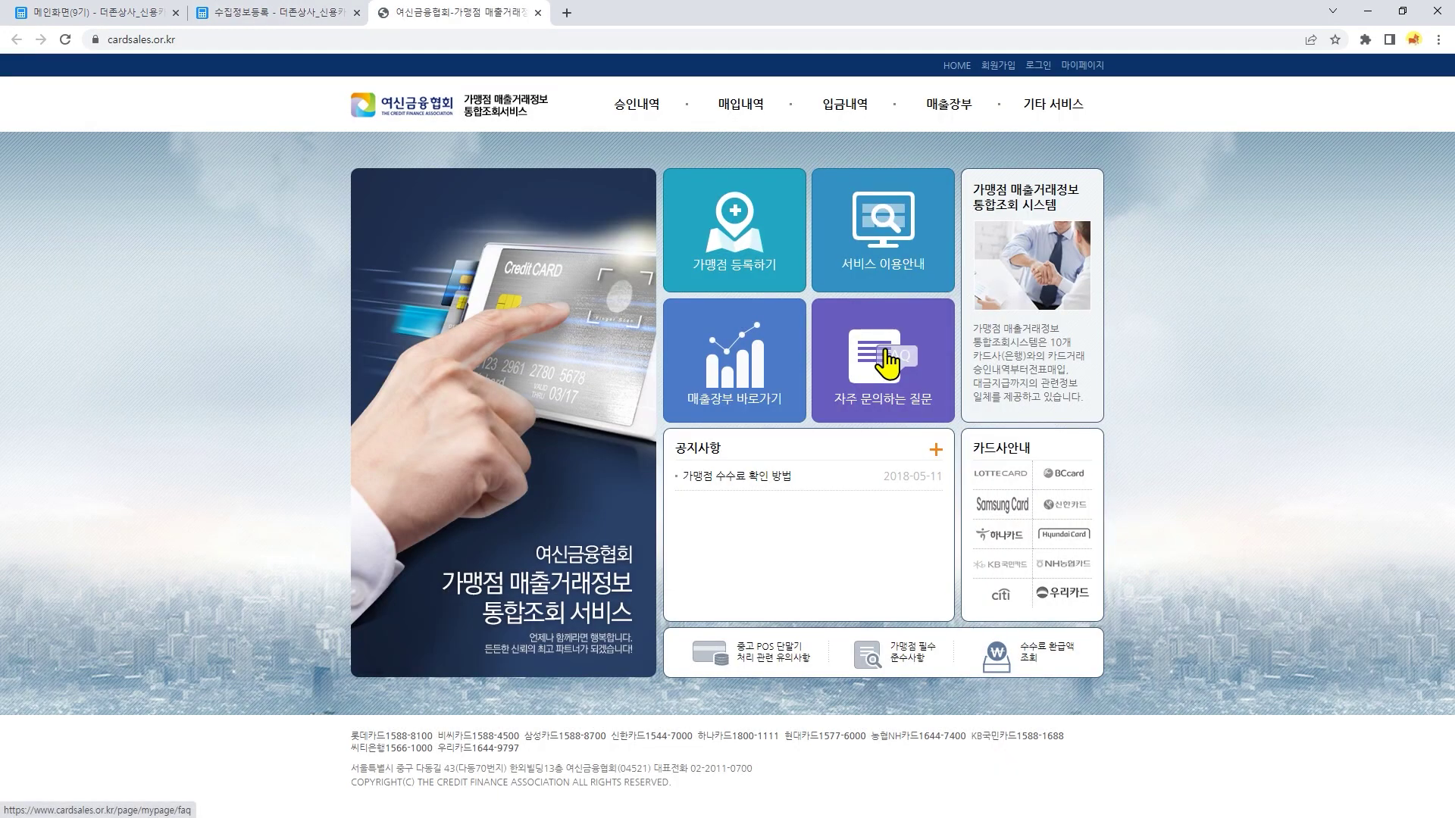
{"action": "mouse_move", "coordinate": [746, 110]}
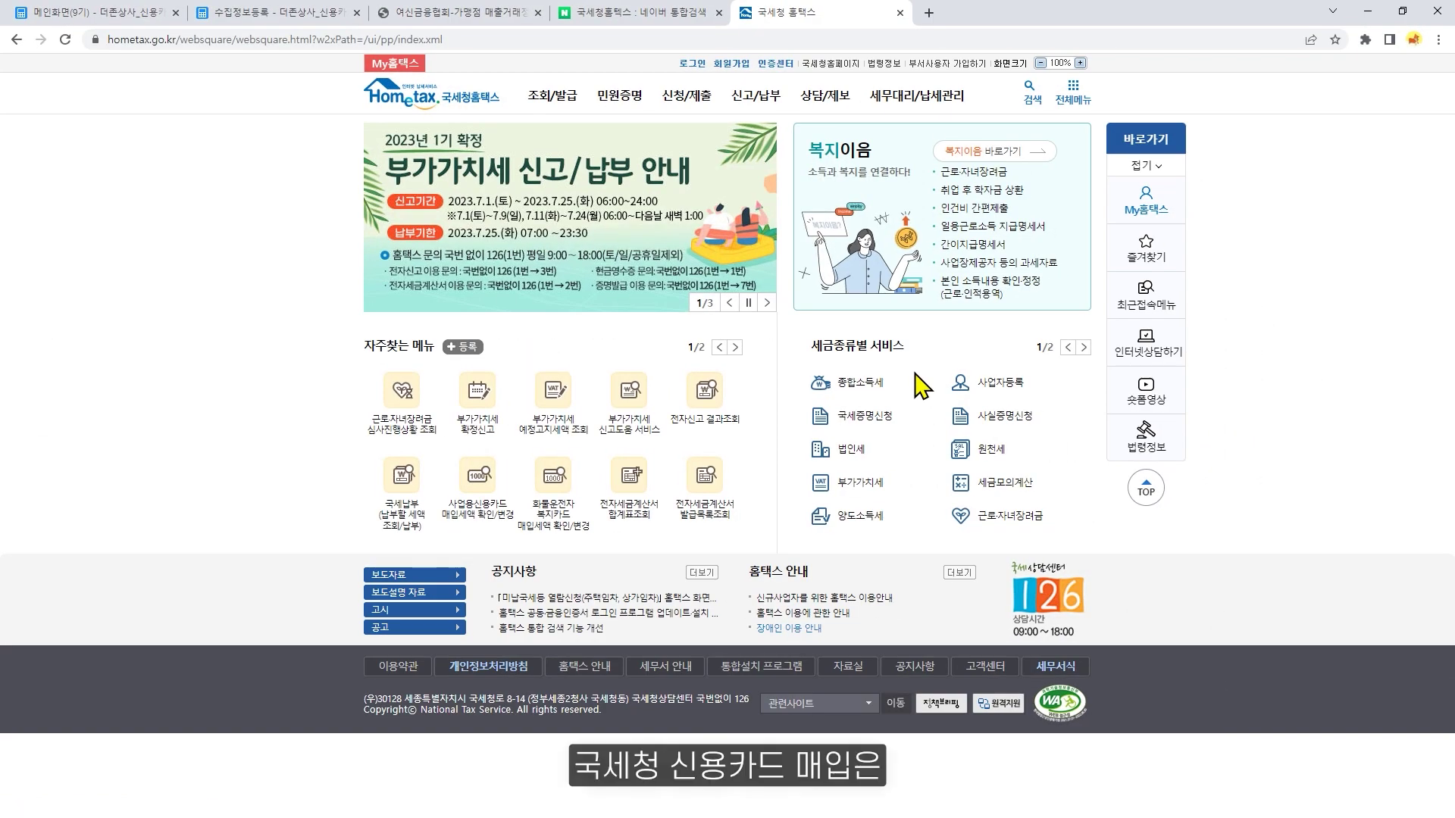
On the Hometax site, expand the 사업용신용카드 and 화물운전자복지카드 inquiry services under 조회/발급.
{"action": "mouse_move", "coordinate": [572, 113]}
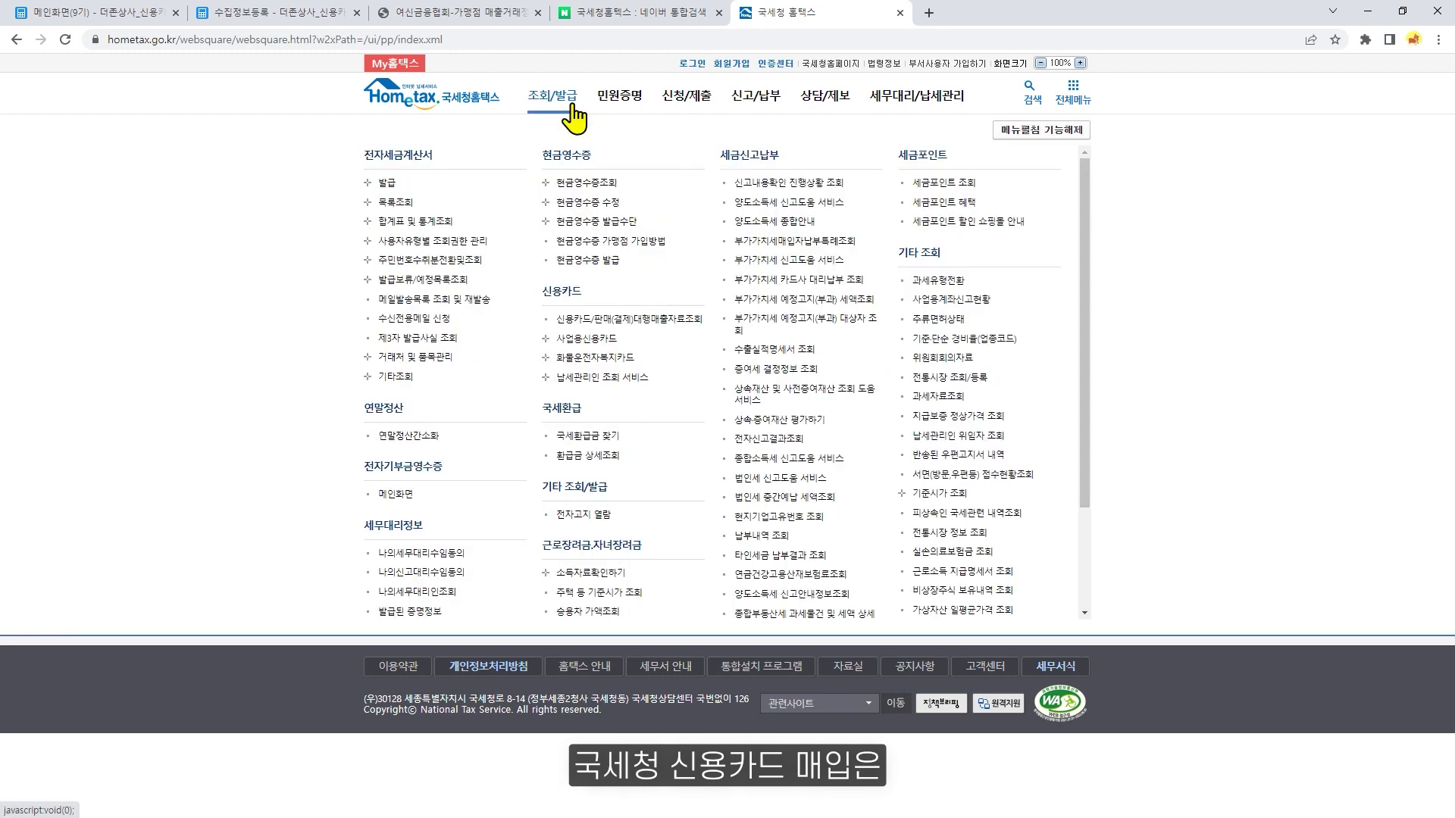
{"action": "left_click", "coordinate": [548, 341]}
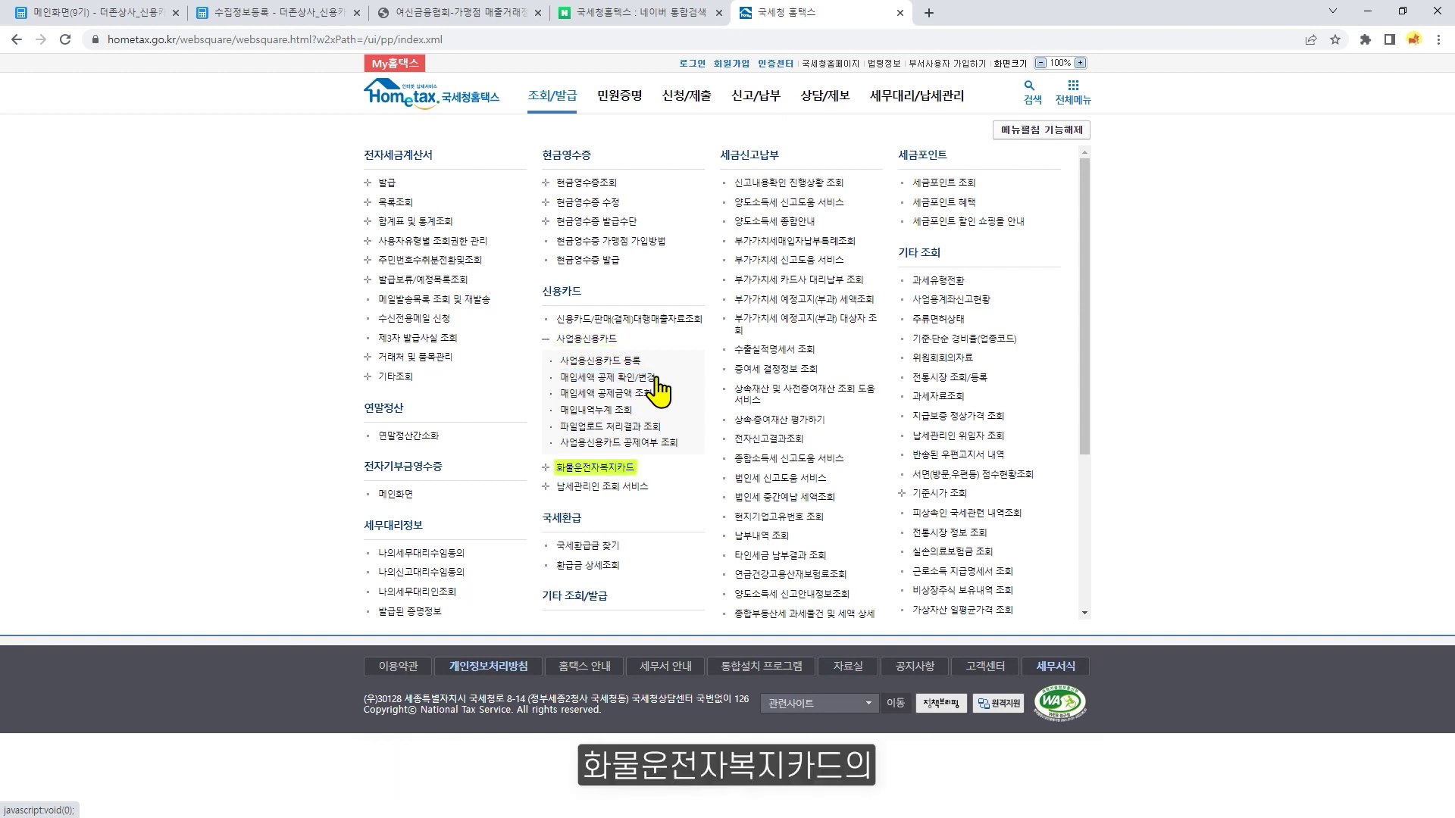
{"action": "left_click", "coordinate": [545, 469]}
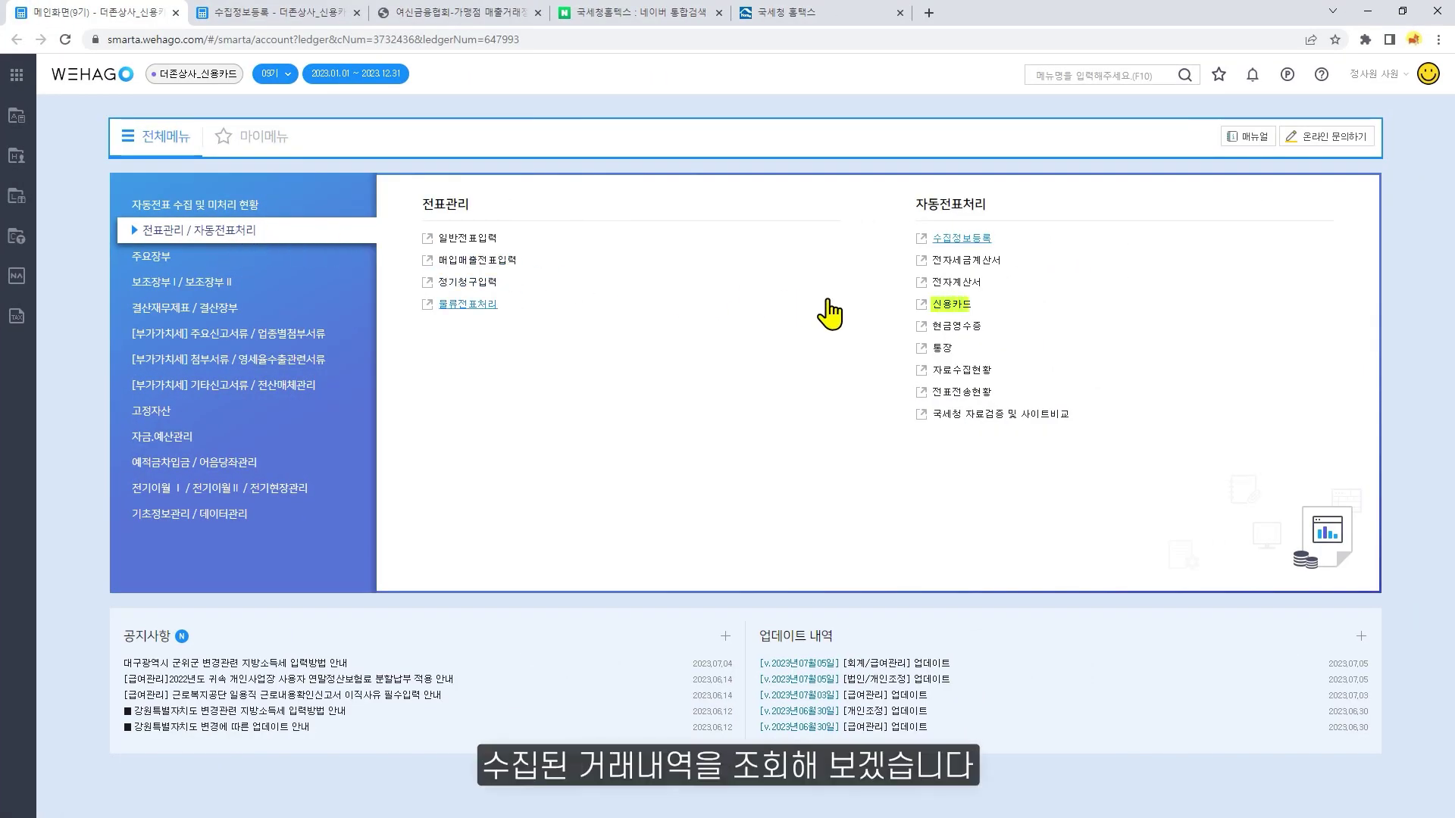
Open WEHAGO's 신용카드 page and set its query conditions to 매출, 여신금융 and 승인일자.
{"action": "left_click", "coordinate": [951, 304]}
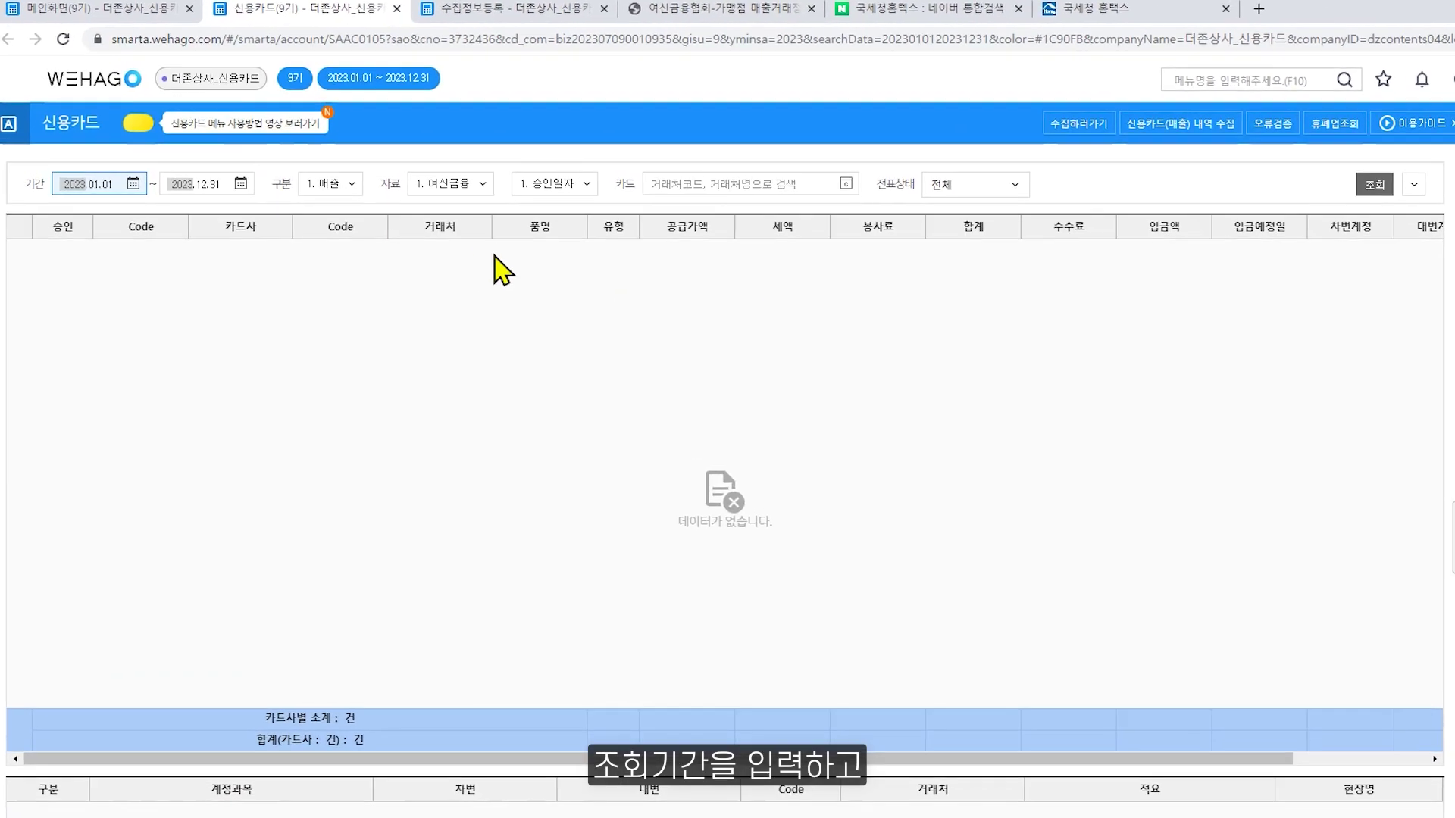
{"action": "left_click", "coordinate": [362, 192]}
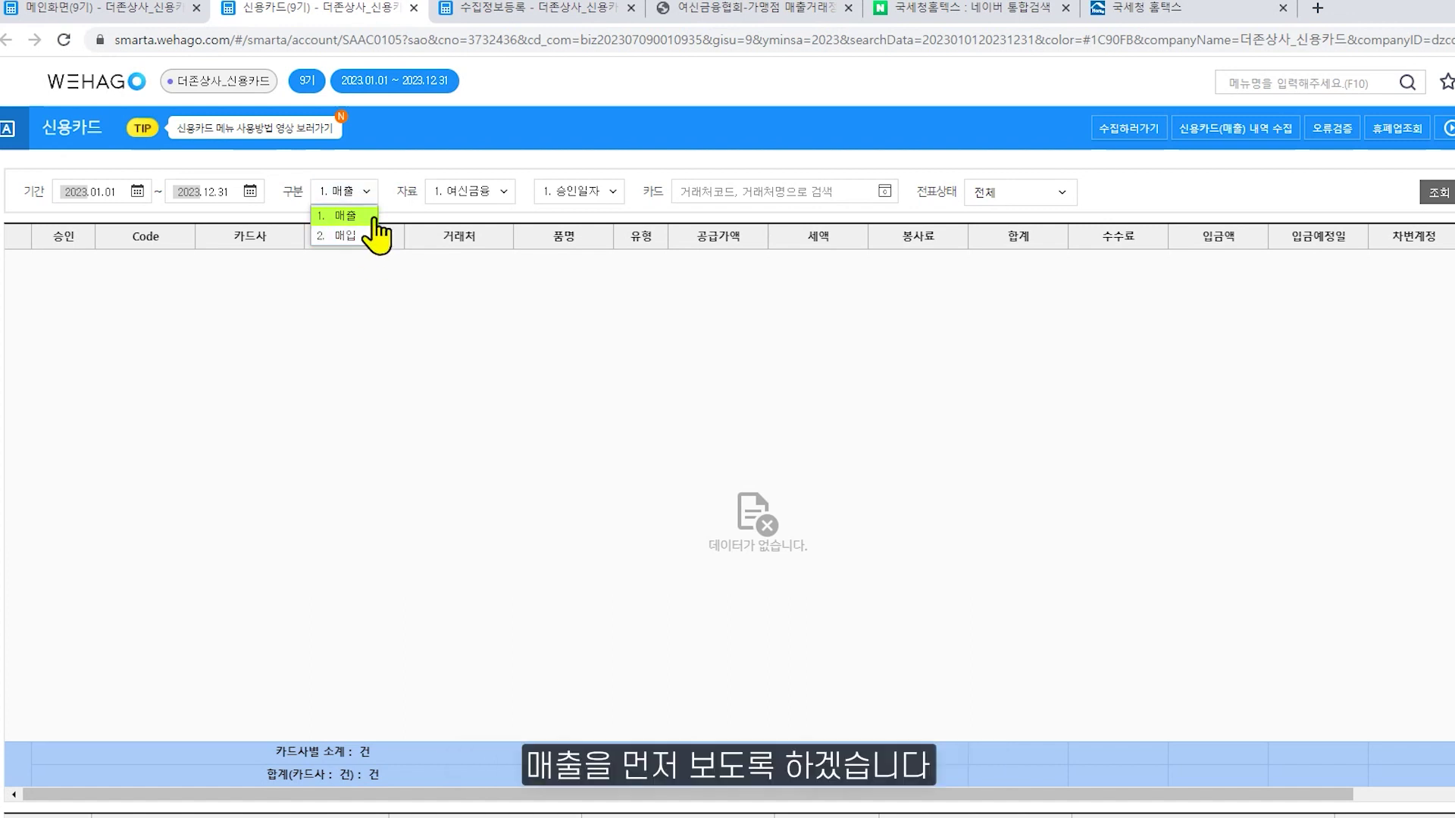
{"action": "left_click", "coordinate": [374, 219]}
{"action": "left_click", "coordinate": [504, 198]}
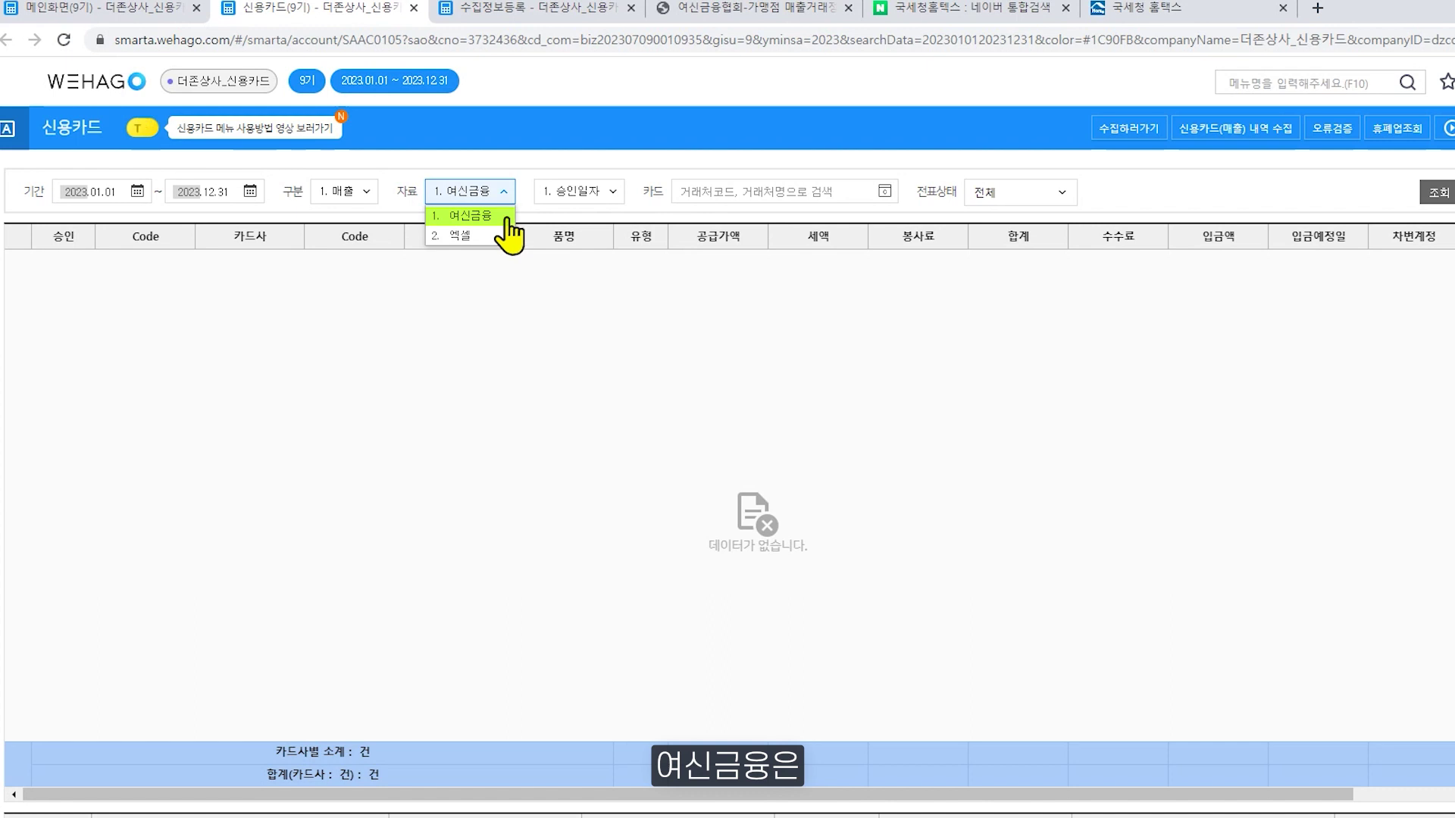
{"action": "left_click", "coordinate": [504, 219]}
{"action": "left_click", "coordinate": [611, 199]}
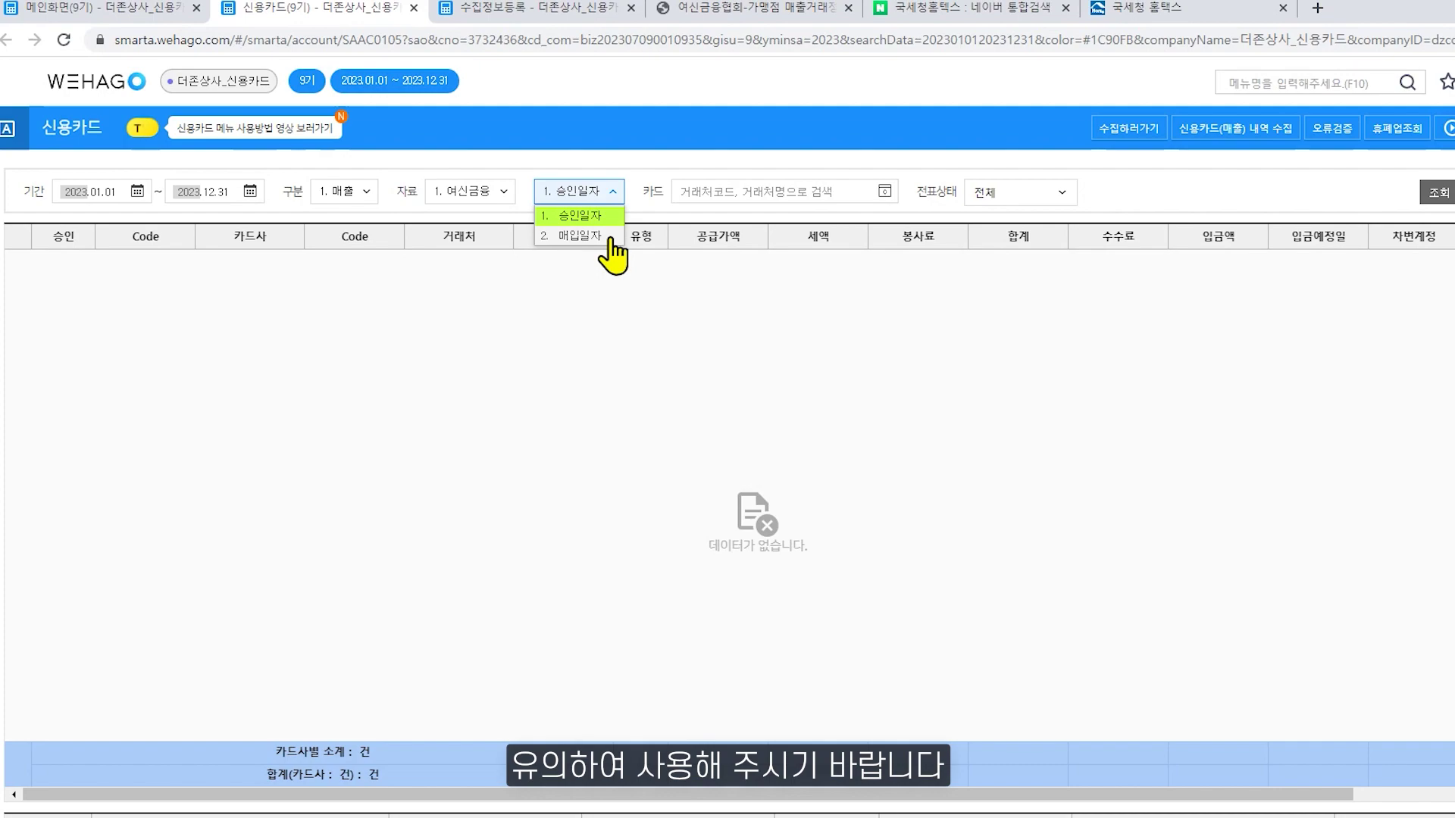
{"action": "left_click", "coordinate": [607, 218]}
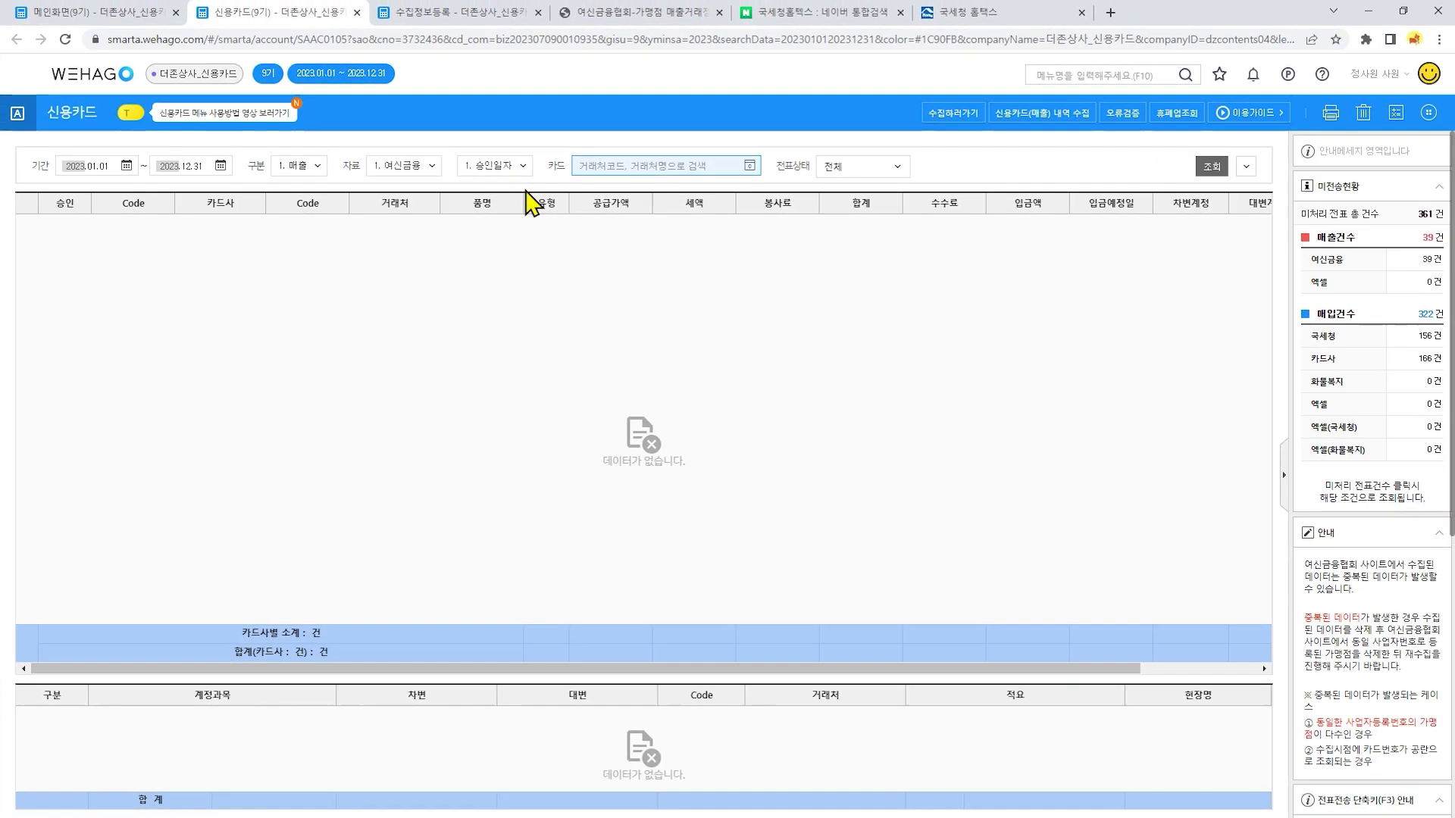
Query the card sales for all clients and dismiss both 부가가치세 신고안내 notices.
{"action": "left_click", "coordinate": [1213, 166]}
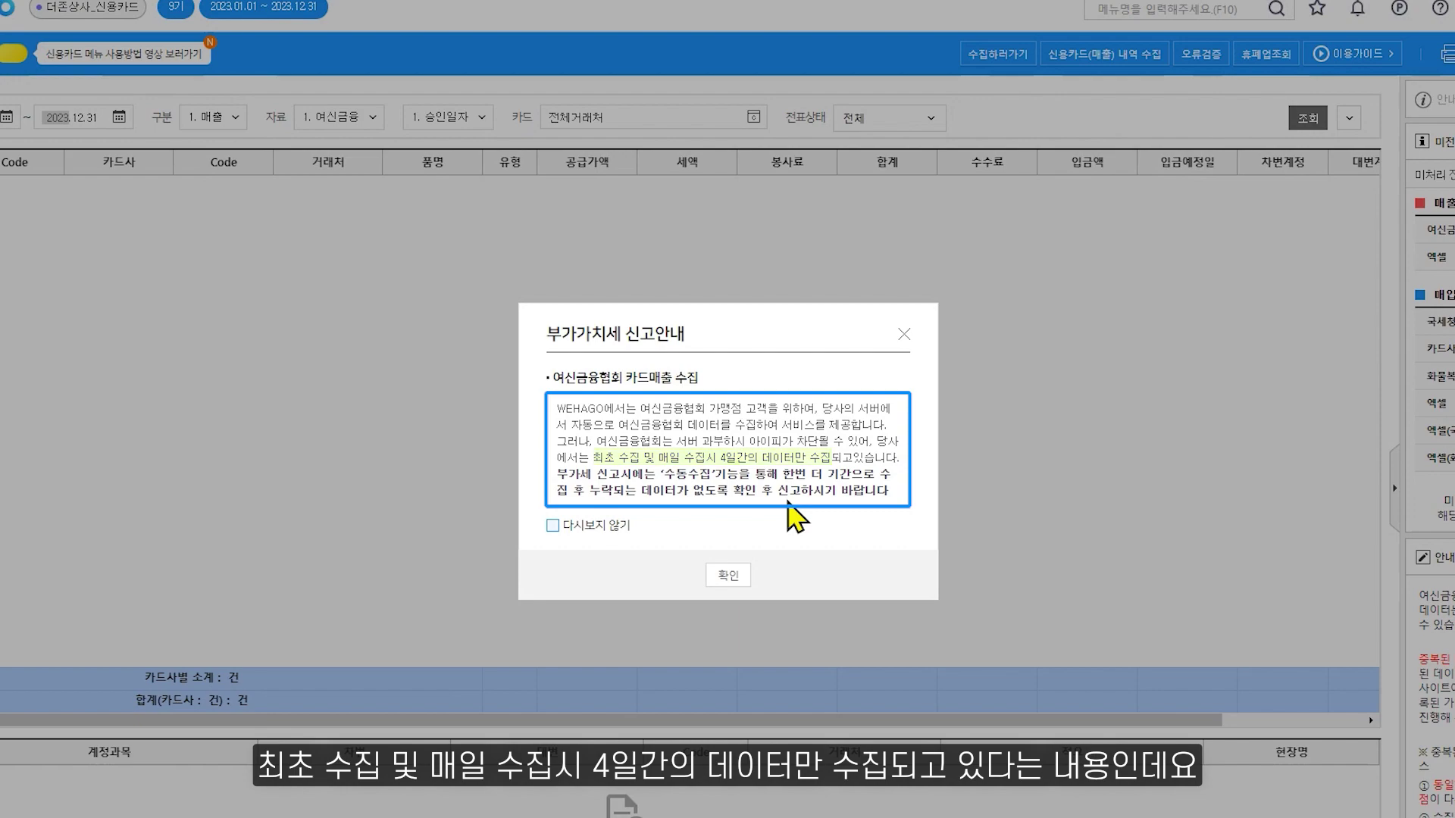
{"action": "left_click", "coordinate": [729, 576]}
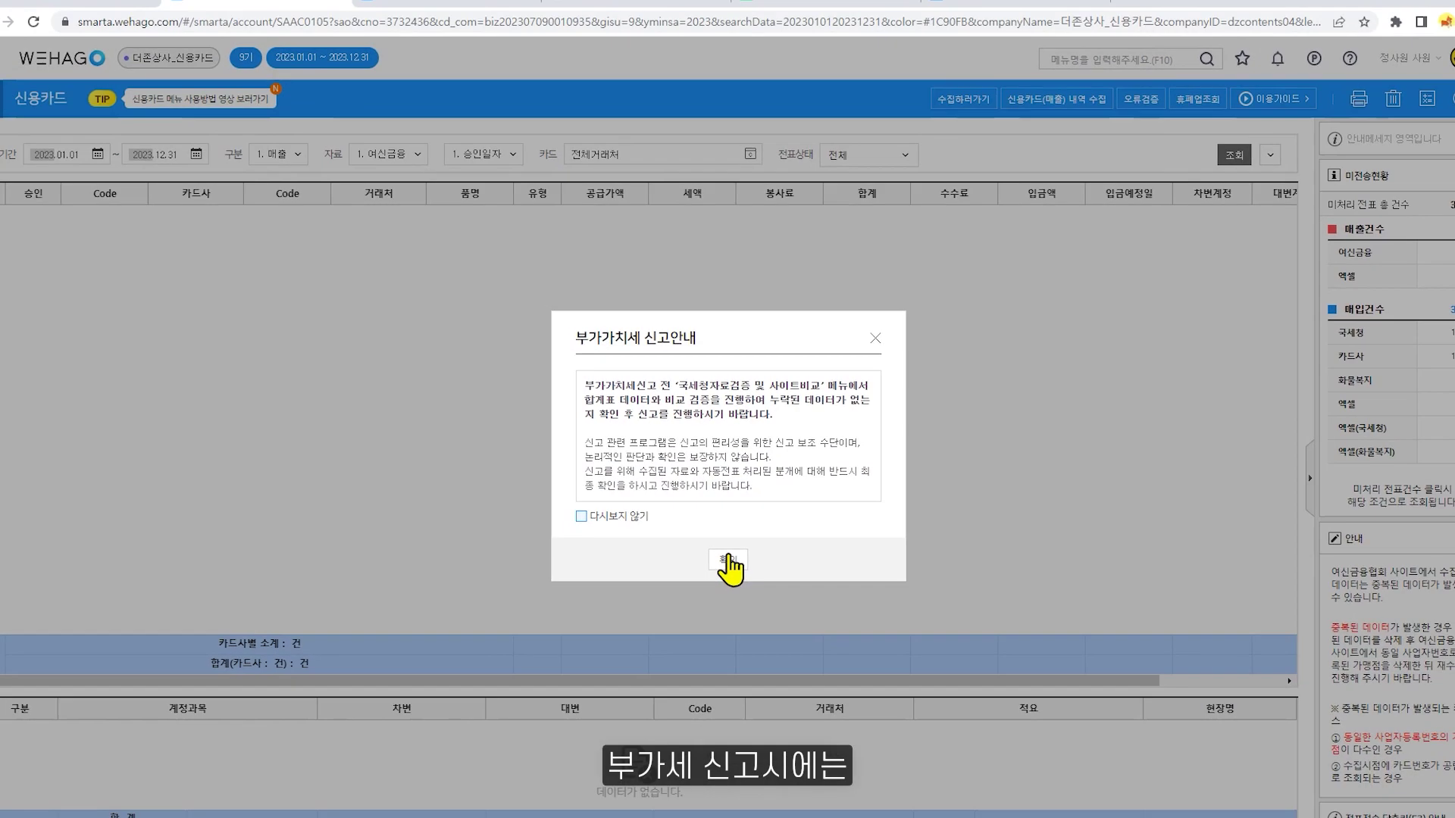
{"action": "left_click", "coordinate": [728, 564]}
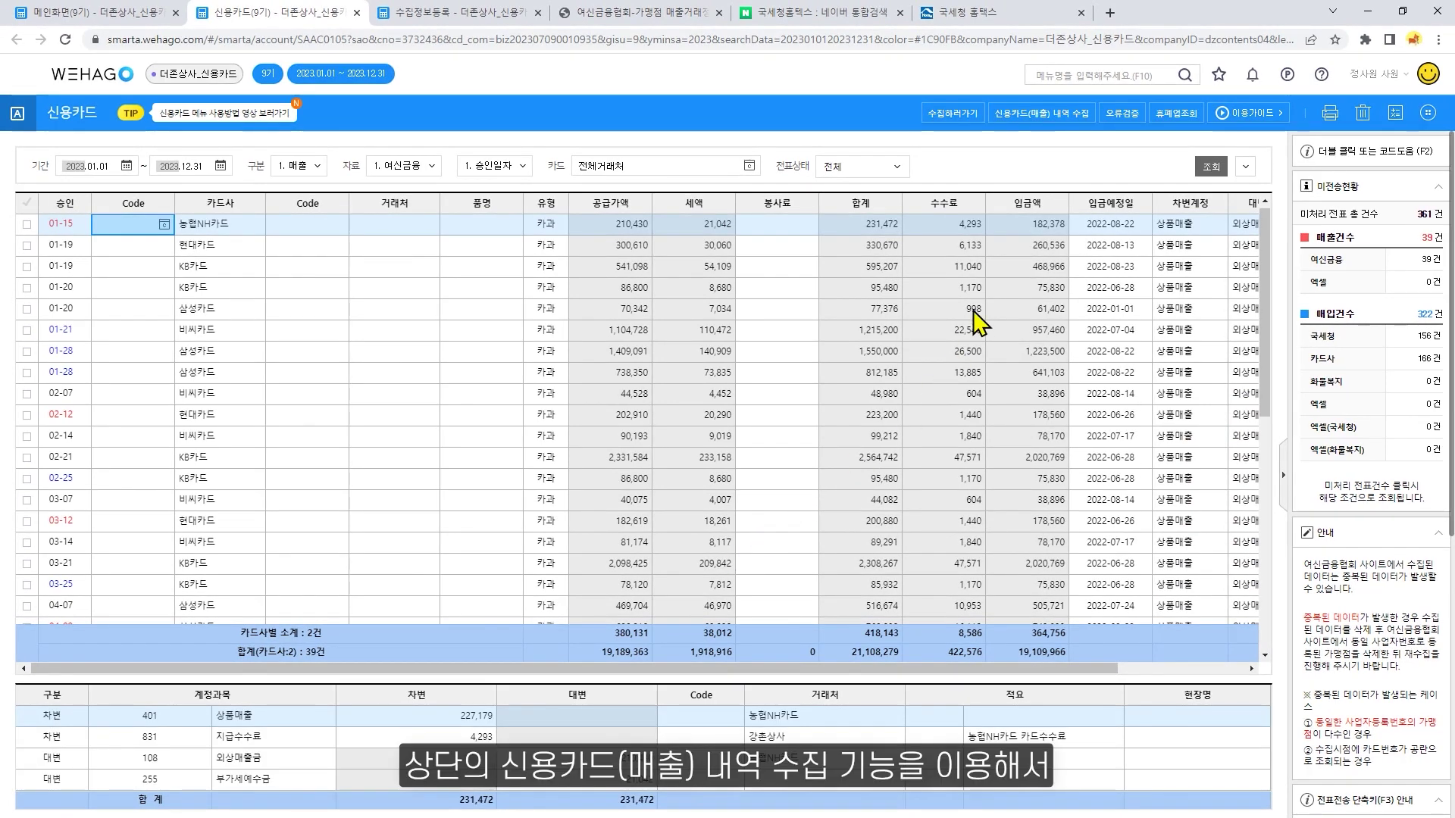
View the 신용카드(매출) 내역 수집 settings for manual collection and close them without collecting.
{"action": "left_click", "coordinate": [1064, 122]}
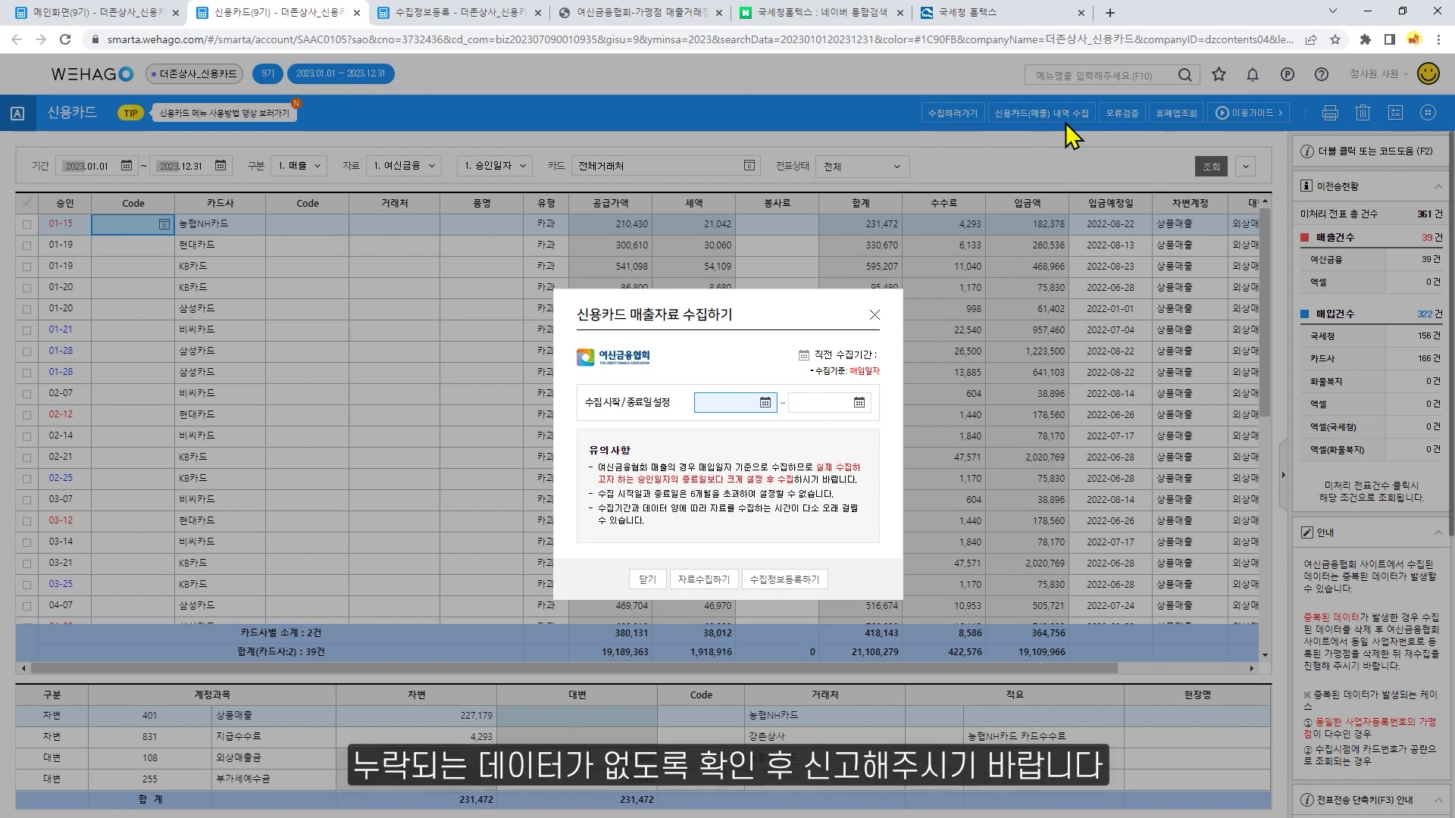
{"action": "left_click", "coordinate": [876, 318]}
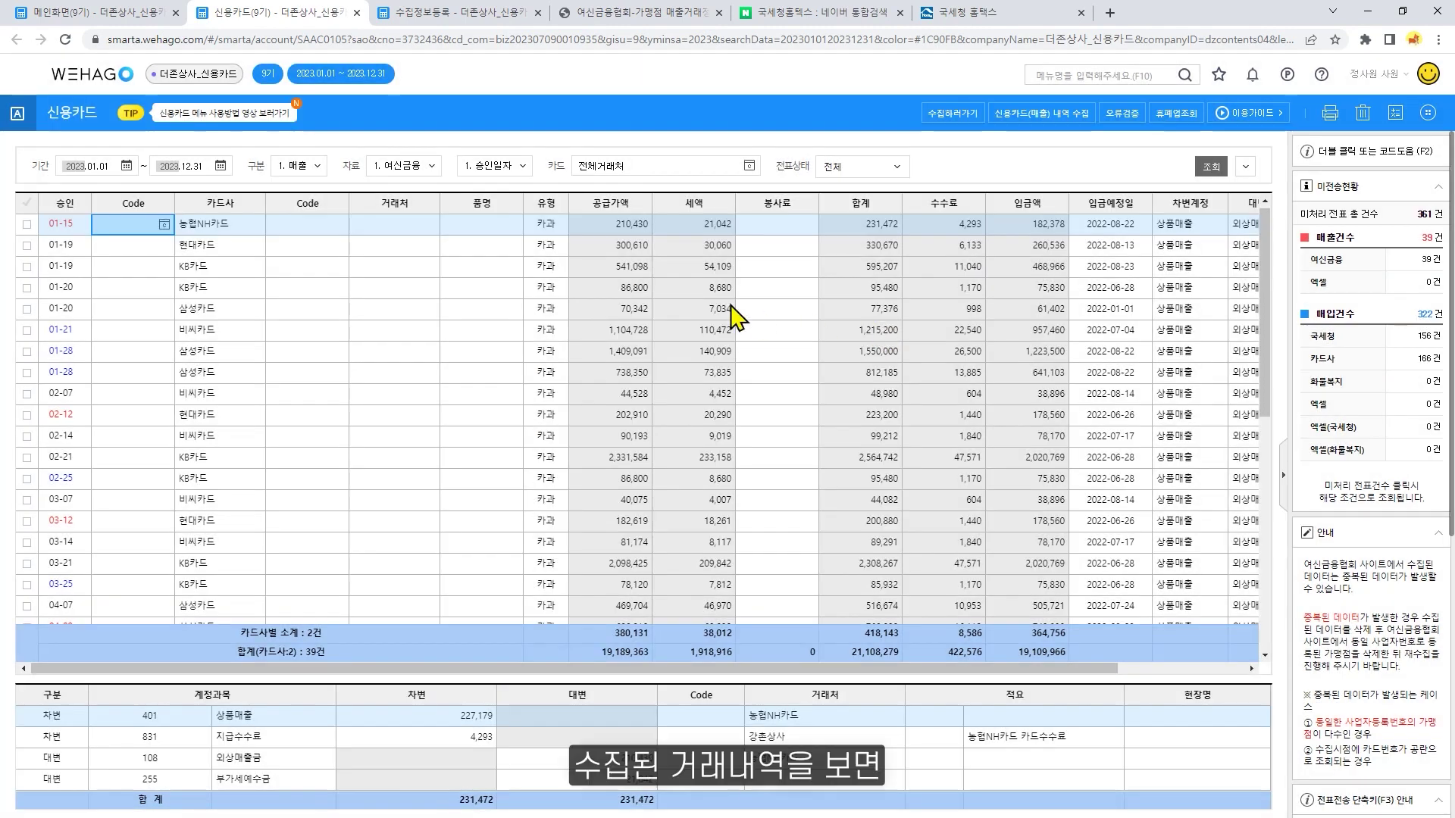
Examine the 01-15 row's approval date and card company, then view its 거래처 code lookup and close it without choosing.
{"action": "left_click", "coordinate": [80, 234]}
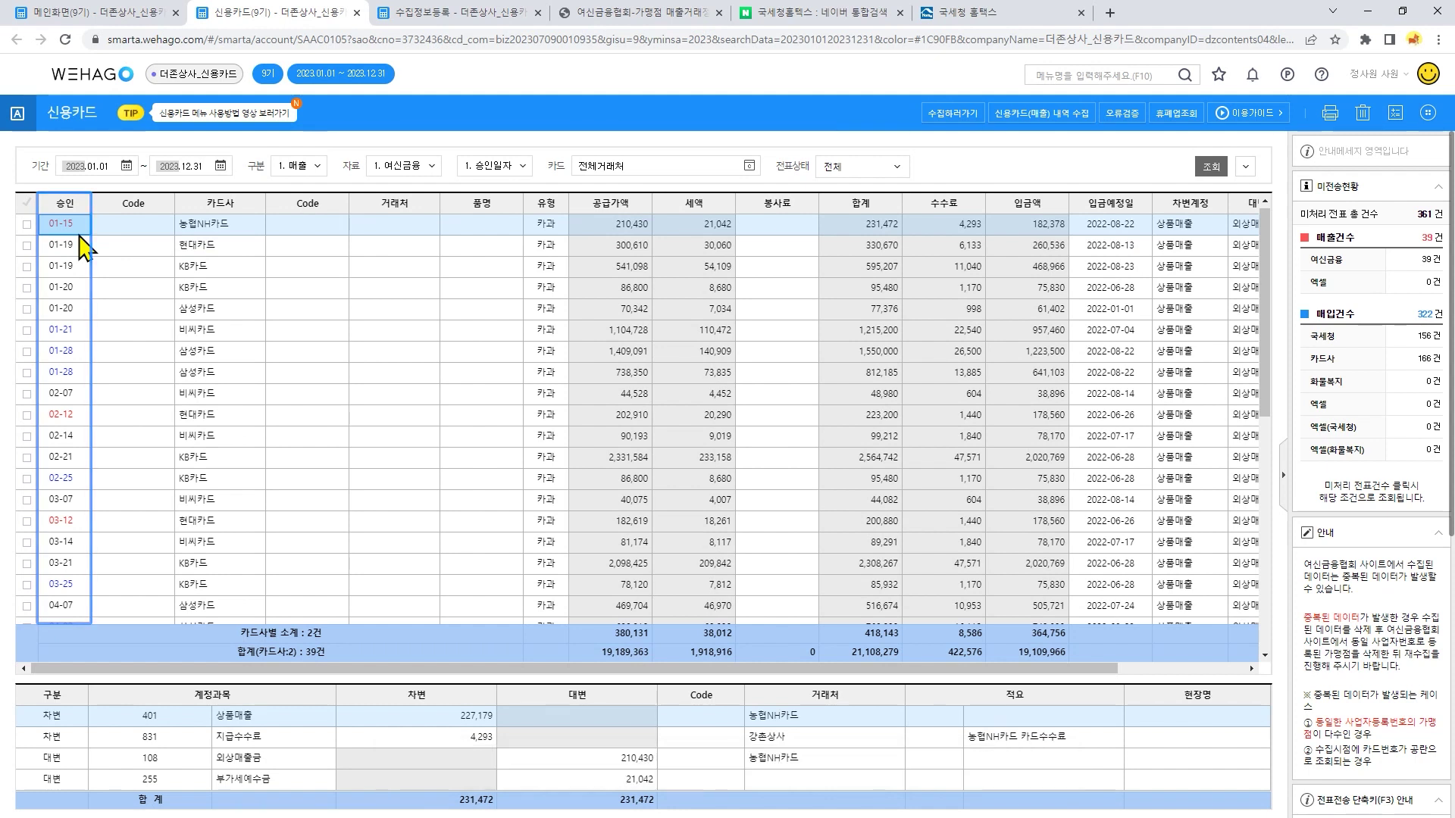
{"action": "left_click", "coordinate": [222, 230]}
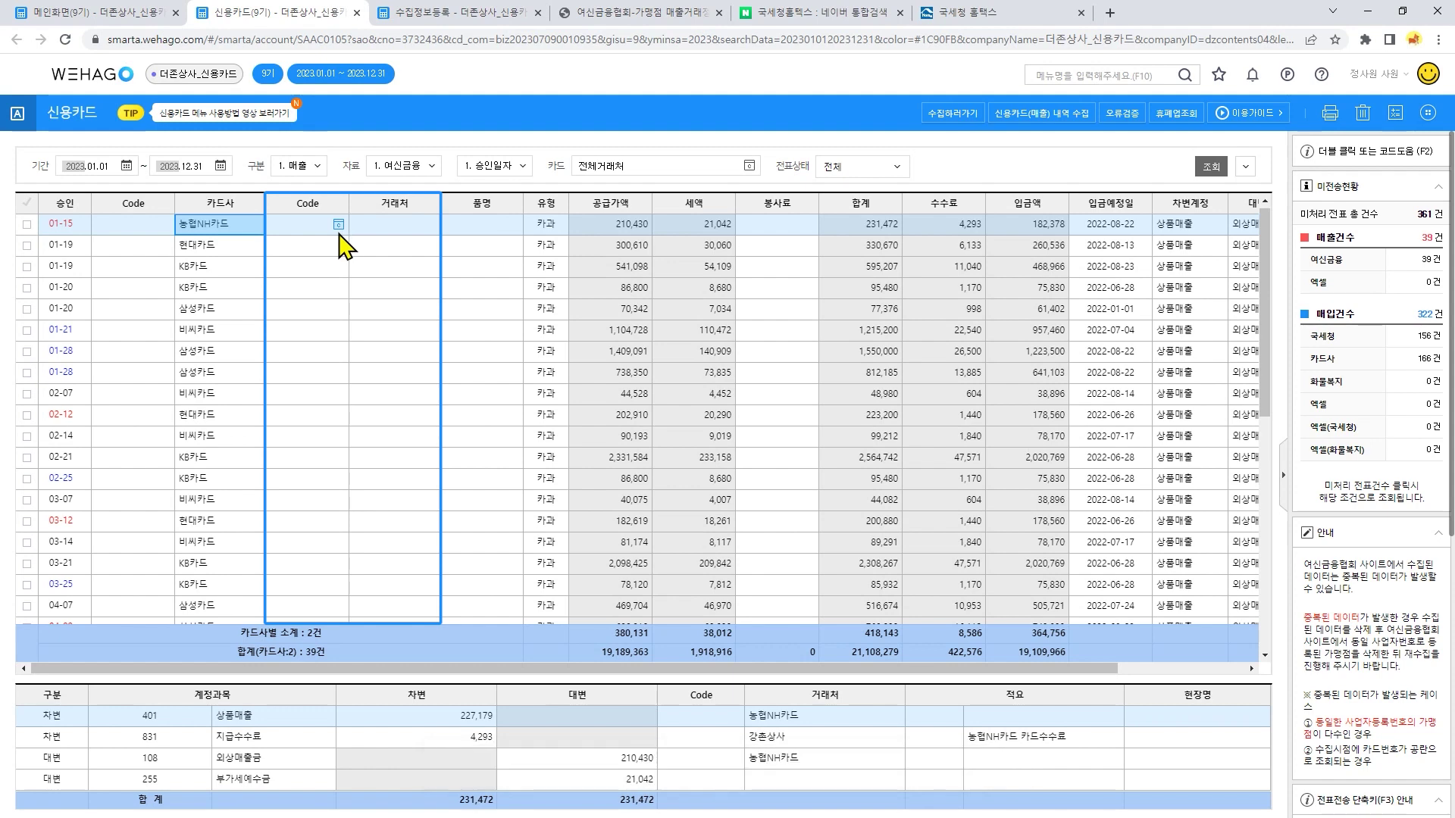
{"action": "double_click", "coordinate": [339, 227]}
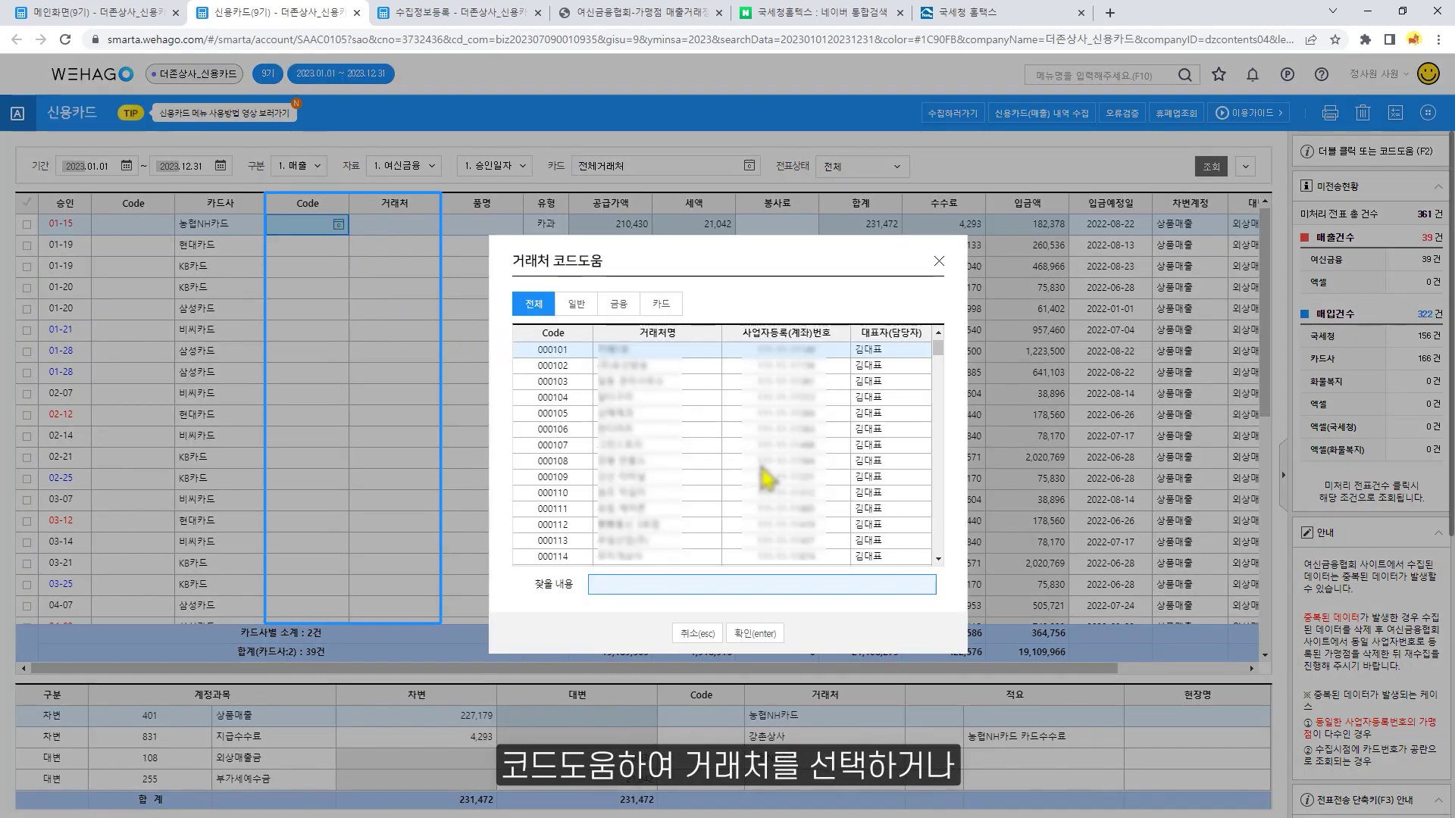
{"action": "left_click", "coordinate": [938, 260]}
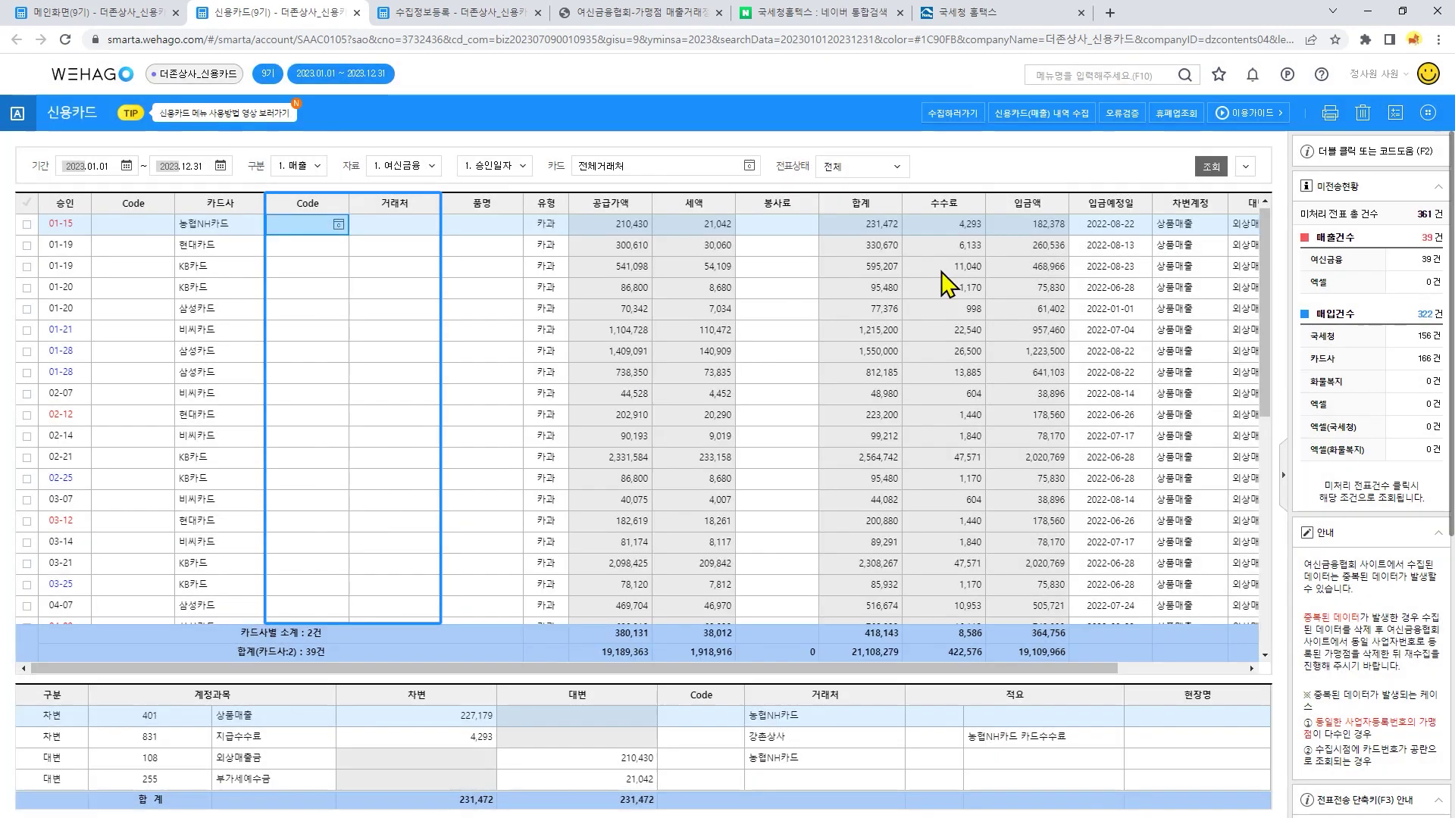
Enter 강촌상사 as the 거래처 name of the 01-15 농협NH카드 row, without a client code.
{"action": "left_click", "coordinate": [419, 226]}
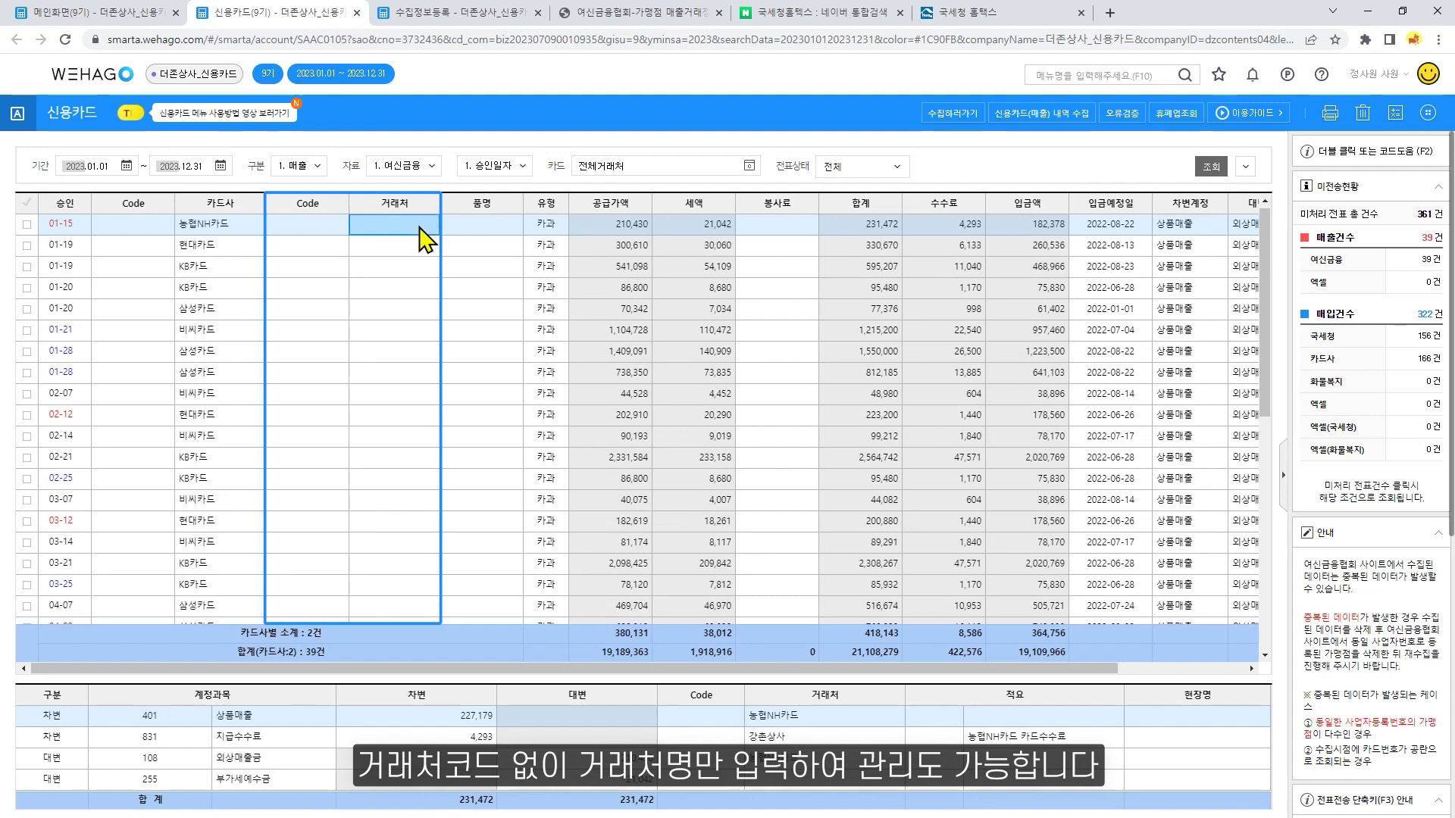
{"action": "type", "text": "개강촌"}
{"action": "type", "text": "ㅏ"}
{"action": "key", "text": "Return"}
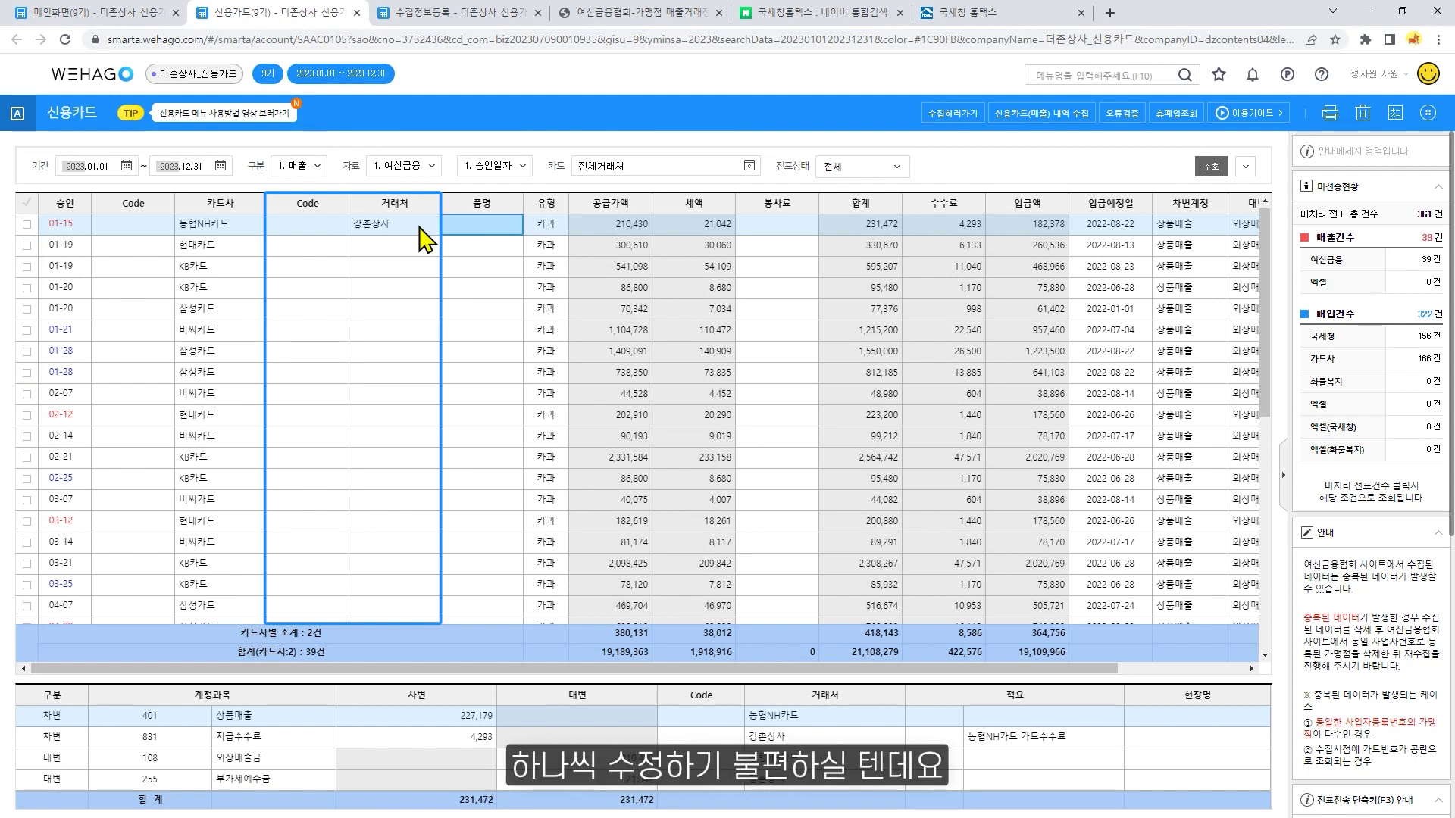
Bulk-change the 거래처 of the two 01-19 rows and the 01-20 KB카드 row to 강촌상사.
{"action": "left_click", "coordinate": [27, 246]}
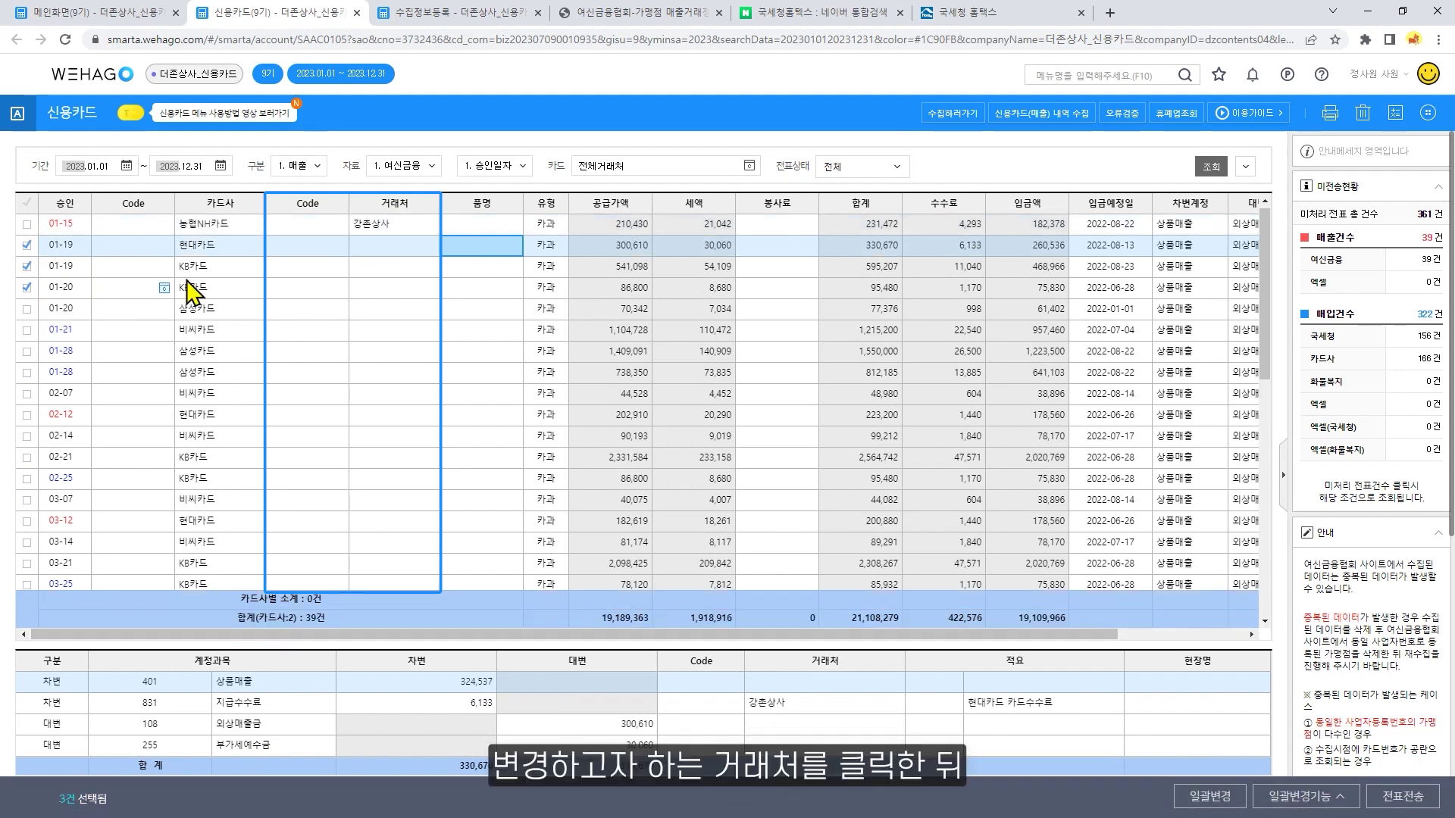
{"action": "left_click", "coordinate": [415, 230]}
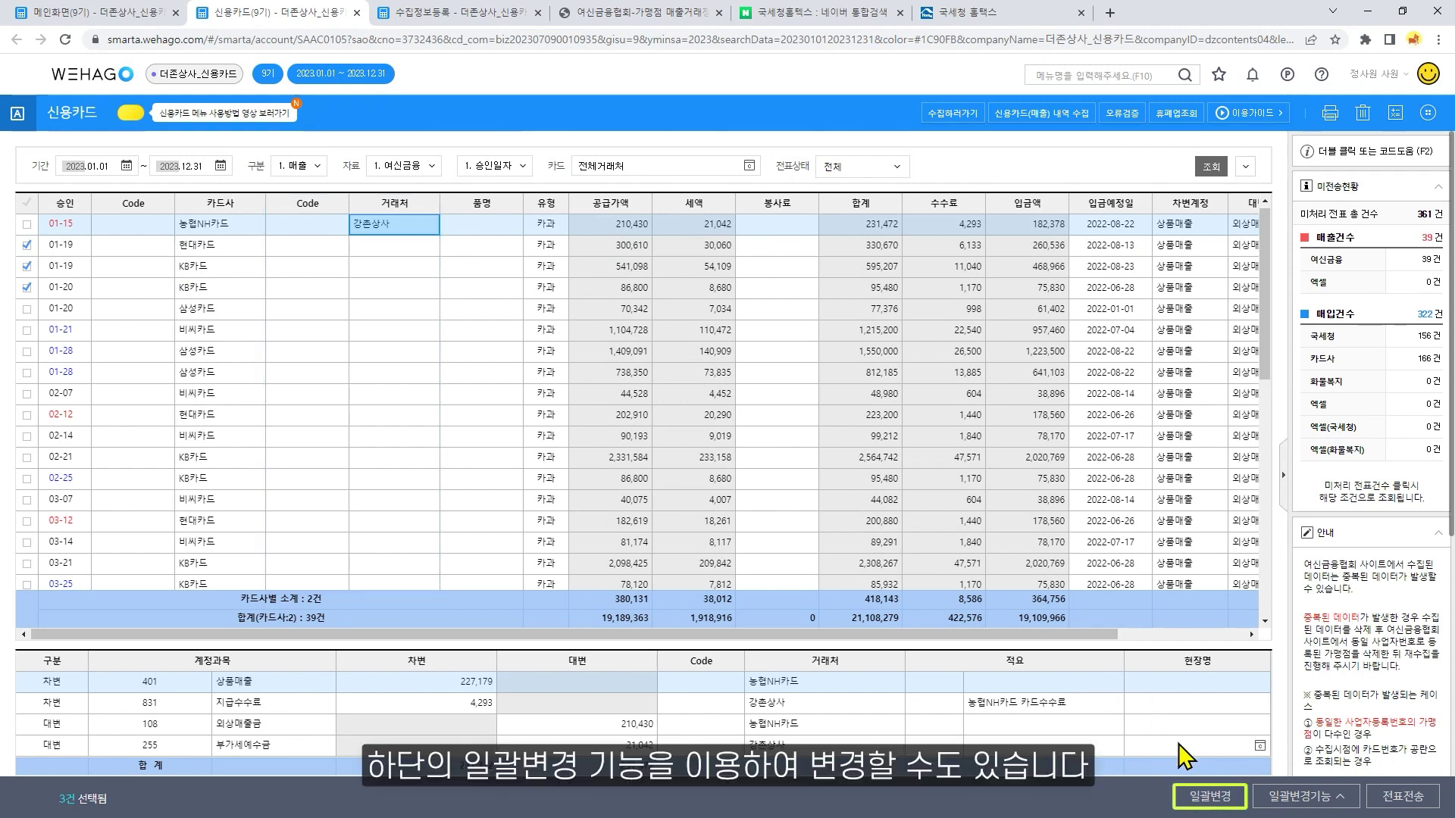
{"action": "left_click", "coordinate": [1211, 799]}
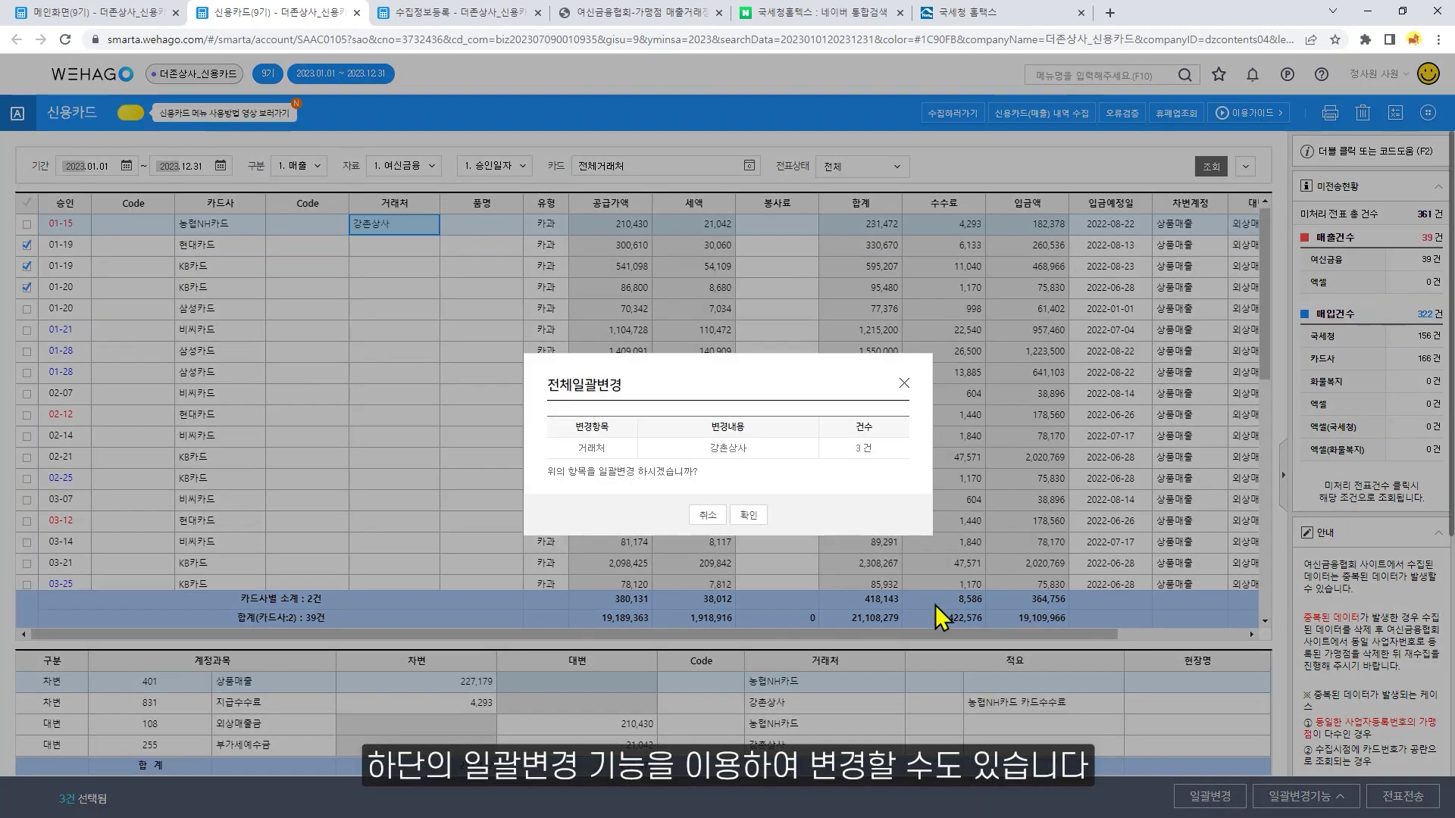
{"action": "left_click", "coordinate": [751, 516]}
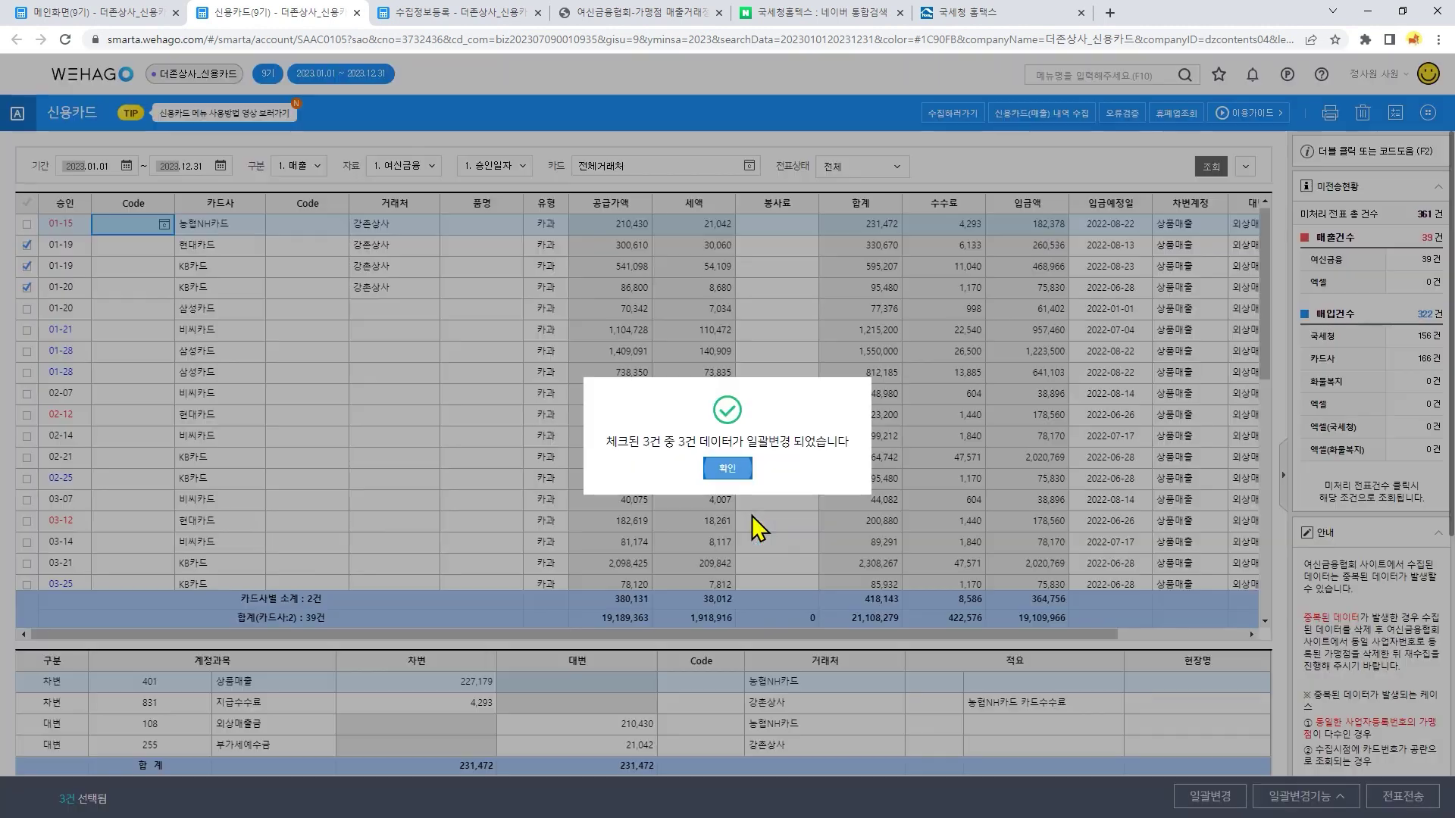
{"action": "left_click", "coordinate": [729, 468]}
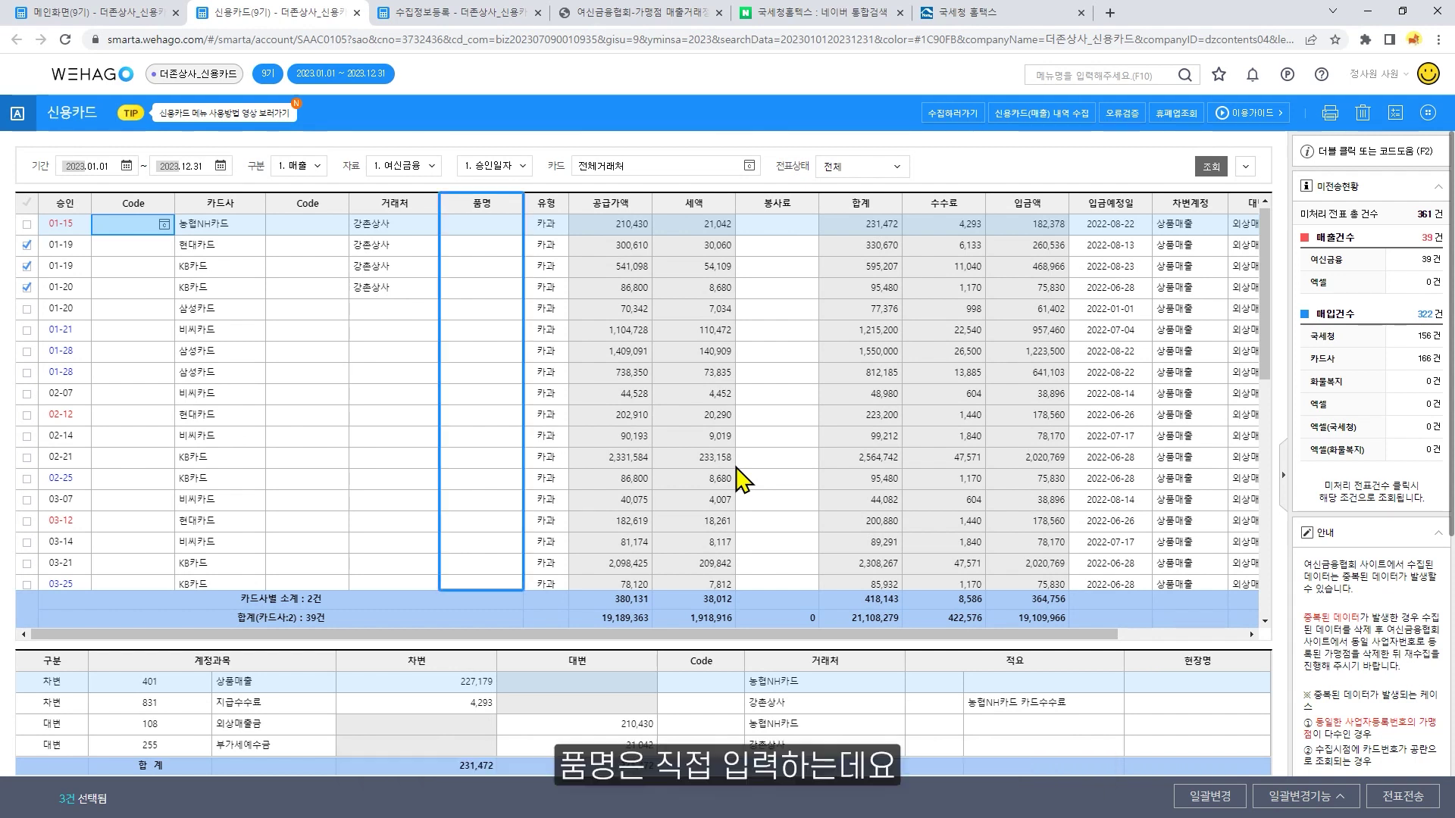
Enter 자전거 as the 품명 of the 01-20 KB카드 row.
{"action": "left_click", "coordinate": [494, 294]}
{"action": "type", "text": "자전거"}
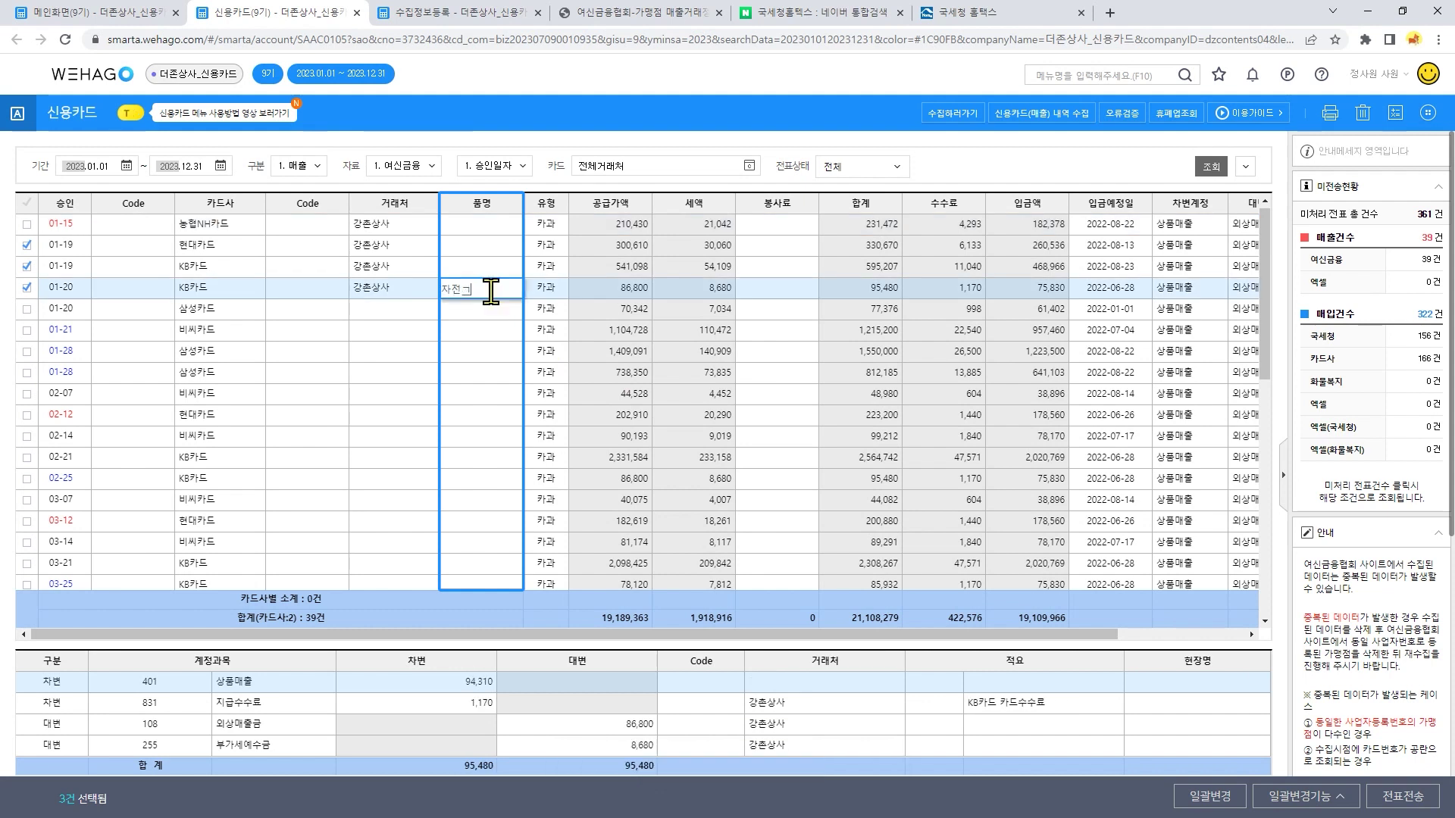
{"action": "key", "text": "Return"}
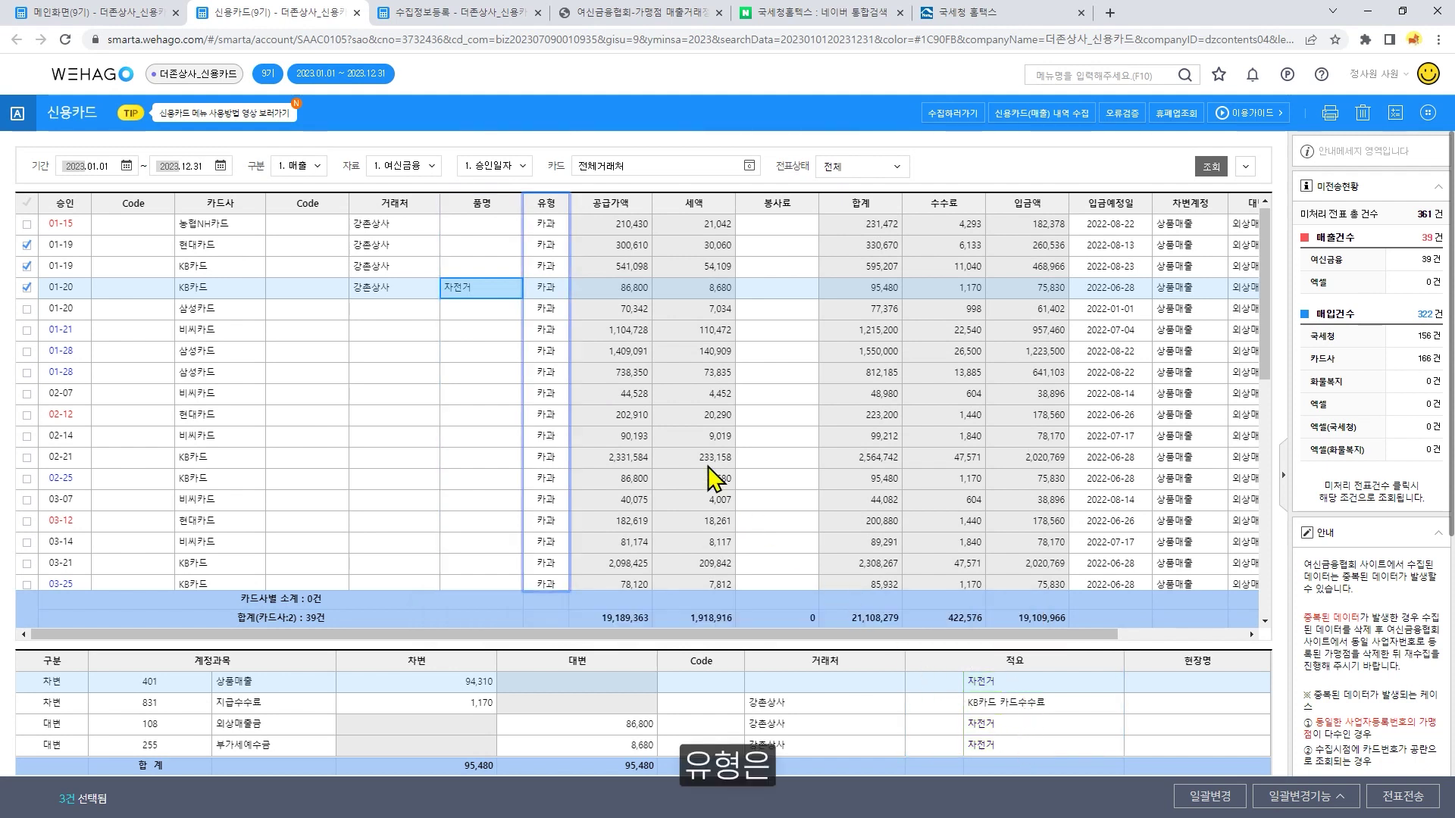
Review the 과세유형 choices, including 간이 and 간이(세금계산서발급), in the credit card sales settings and close them without changing anything.
{"action": "key", "text": "Return"}
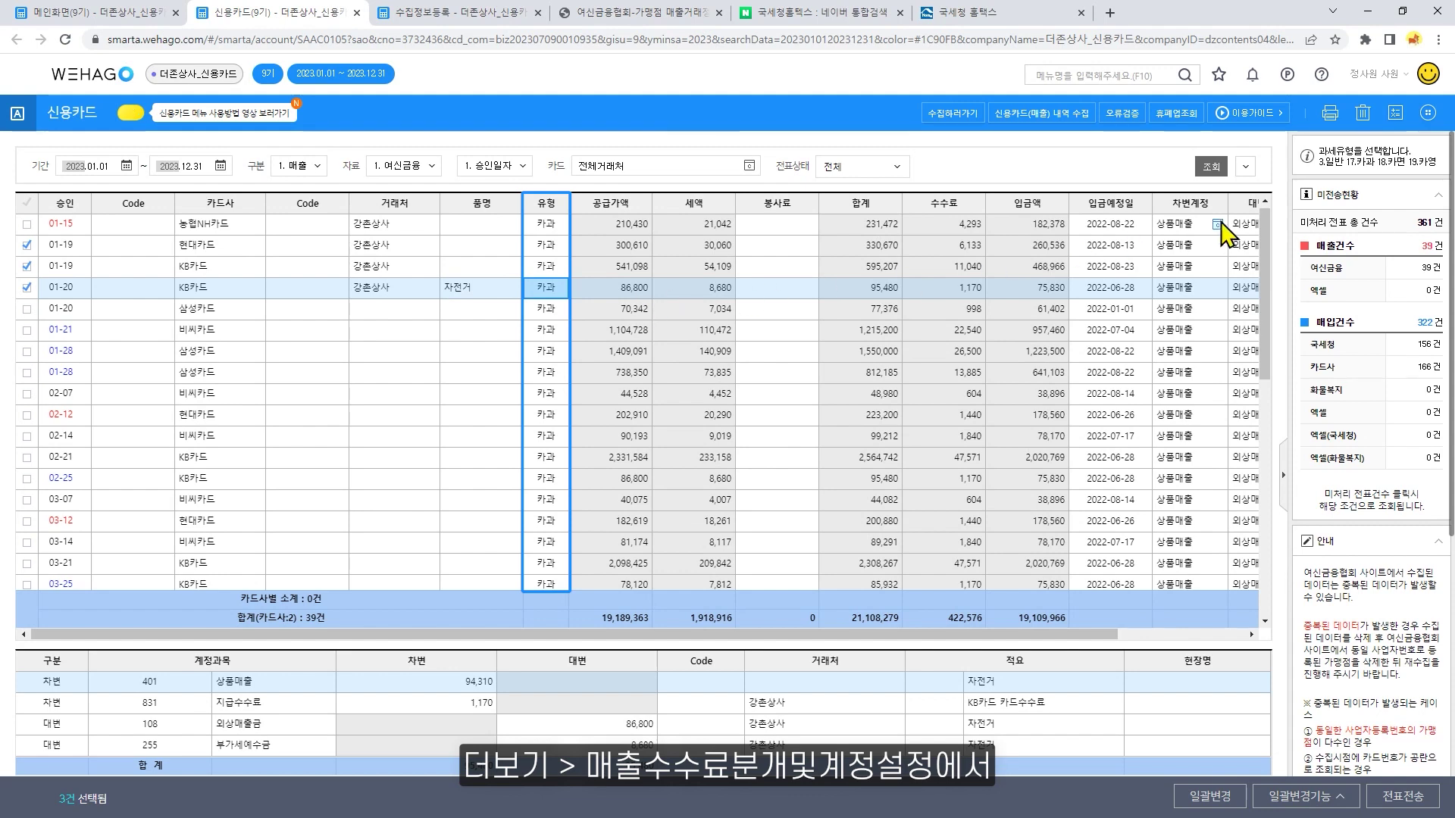
{"action": "left_click", "coordinate": [1428, 113]}
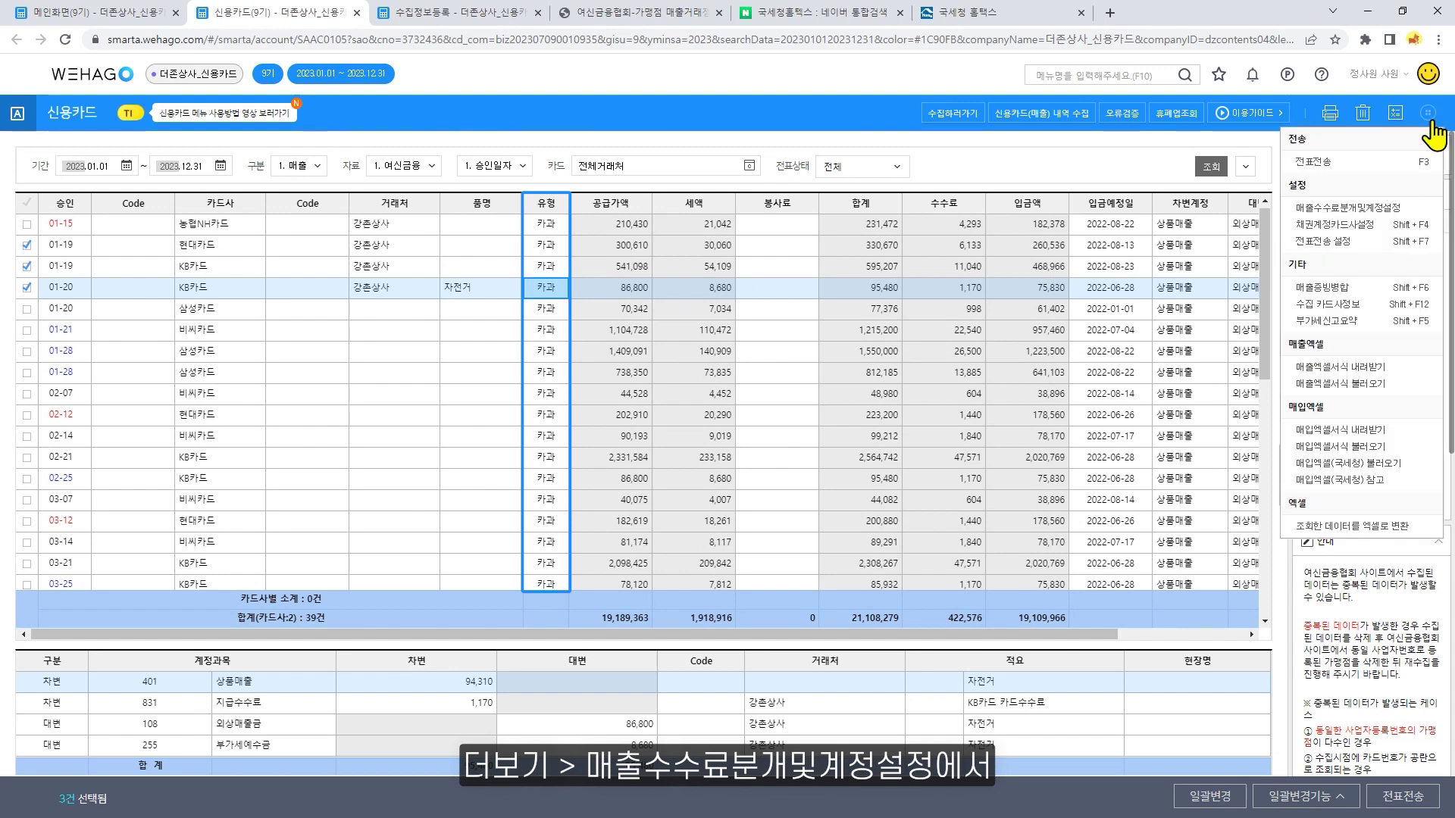
{"action": "left_click", "coordinate": [1407, 216]}
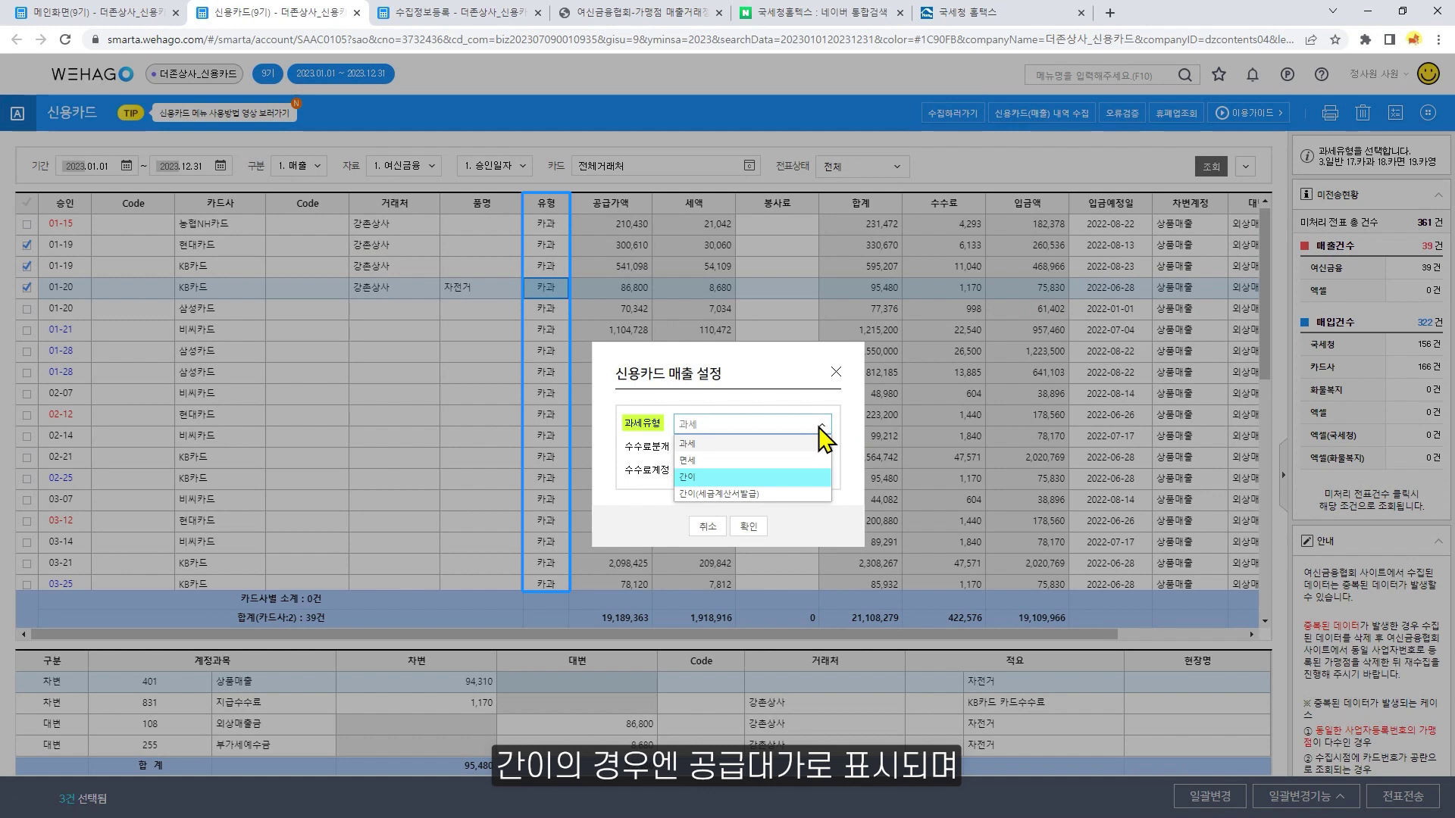
{"action": "key", "text": "Down"}
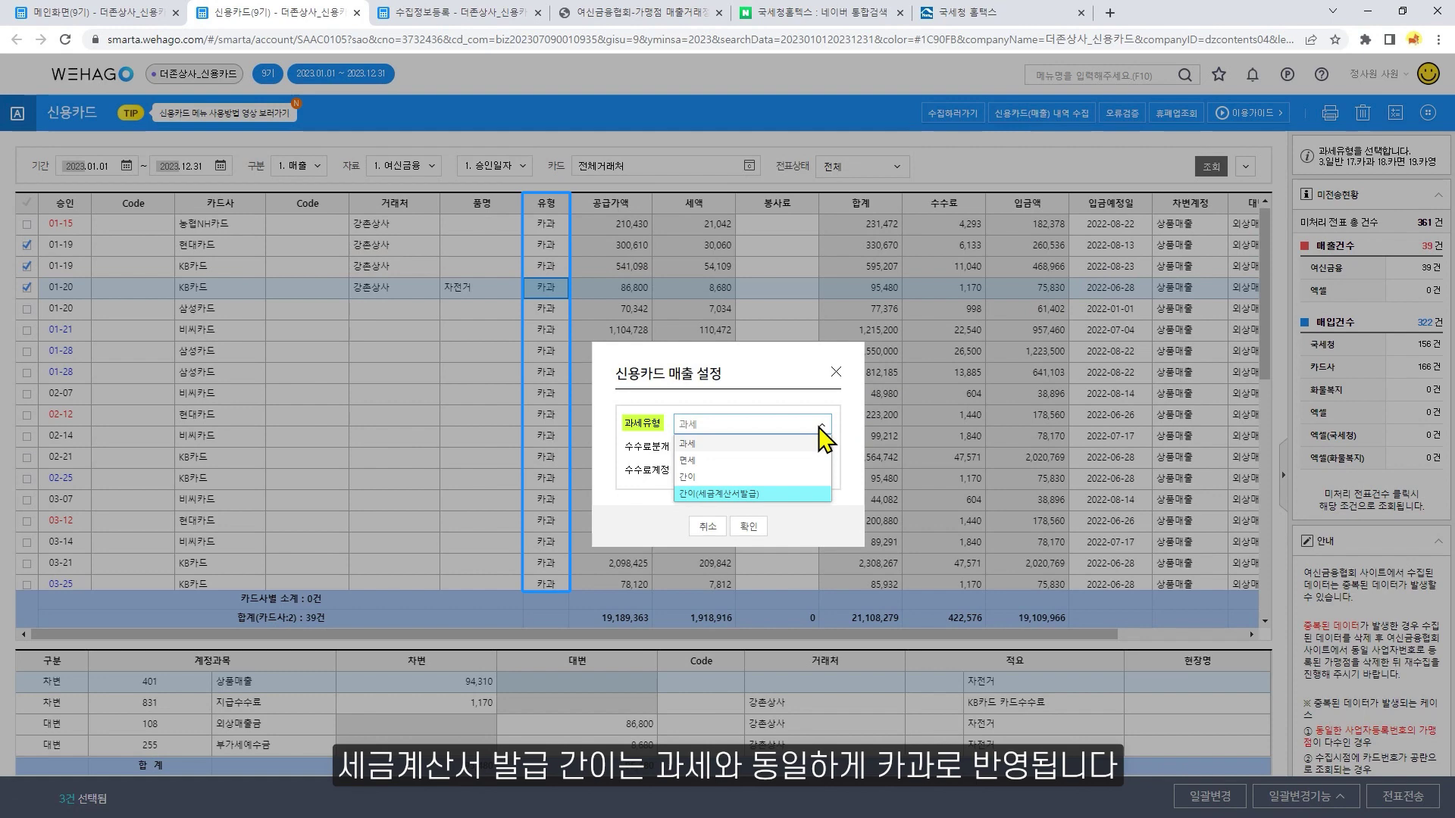
{"action": "left_click", "coordinate": [819, 427]}
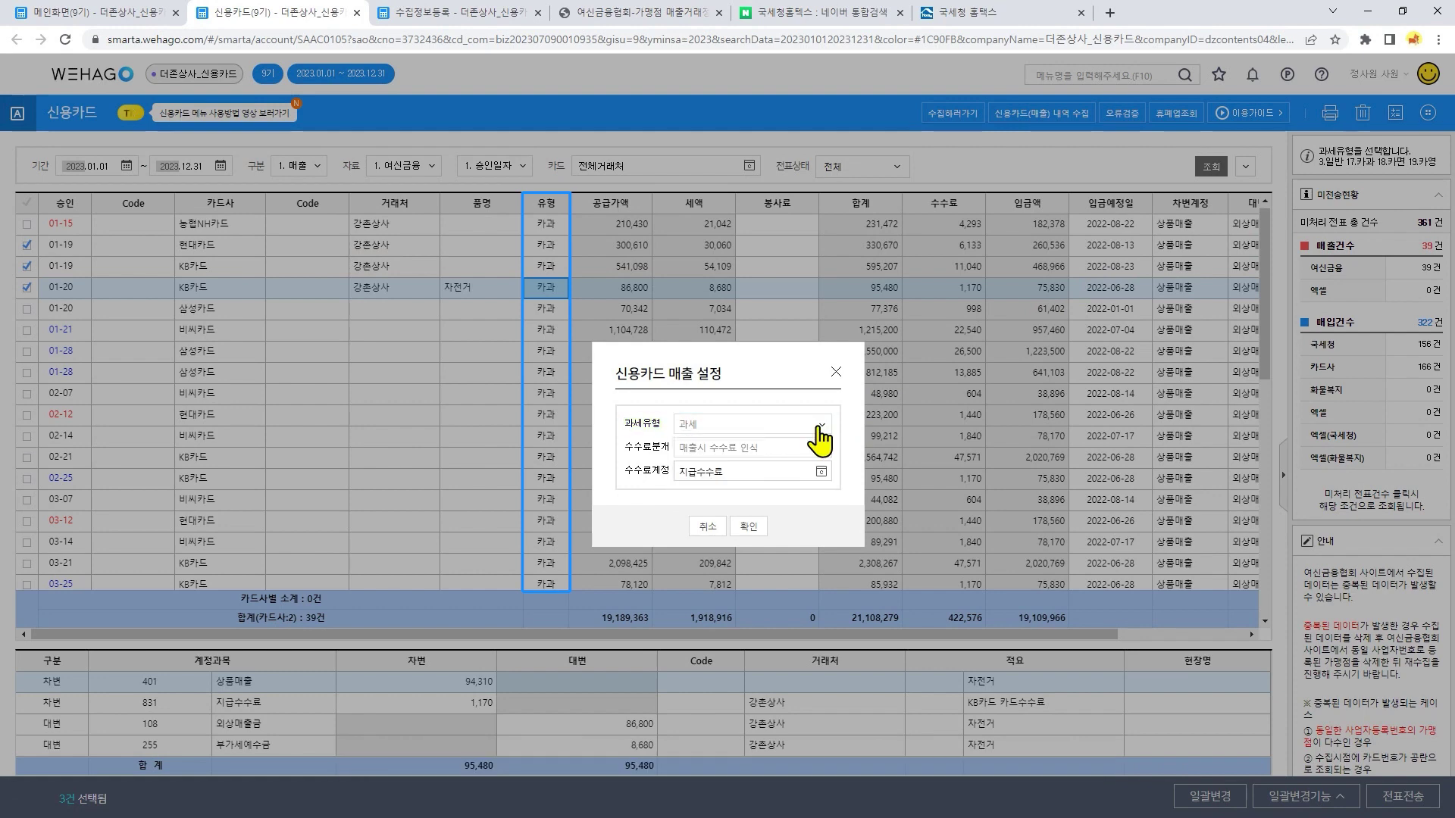
{"action": "left_click", "coordinate": [837, 373]}
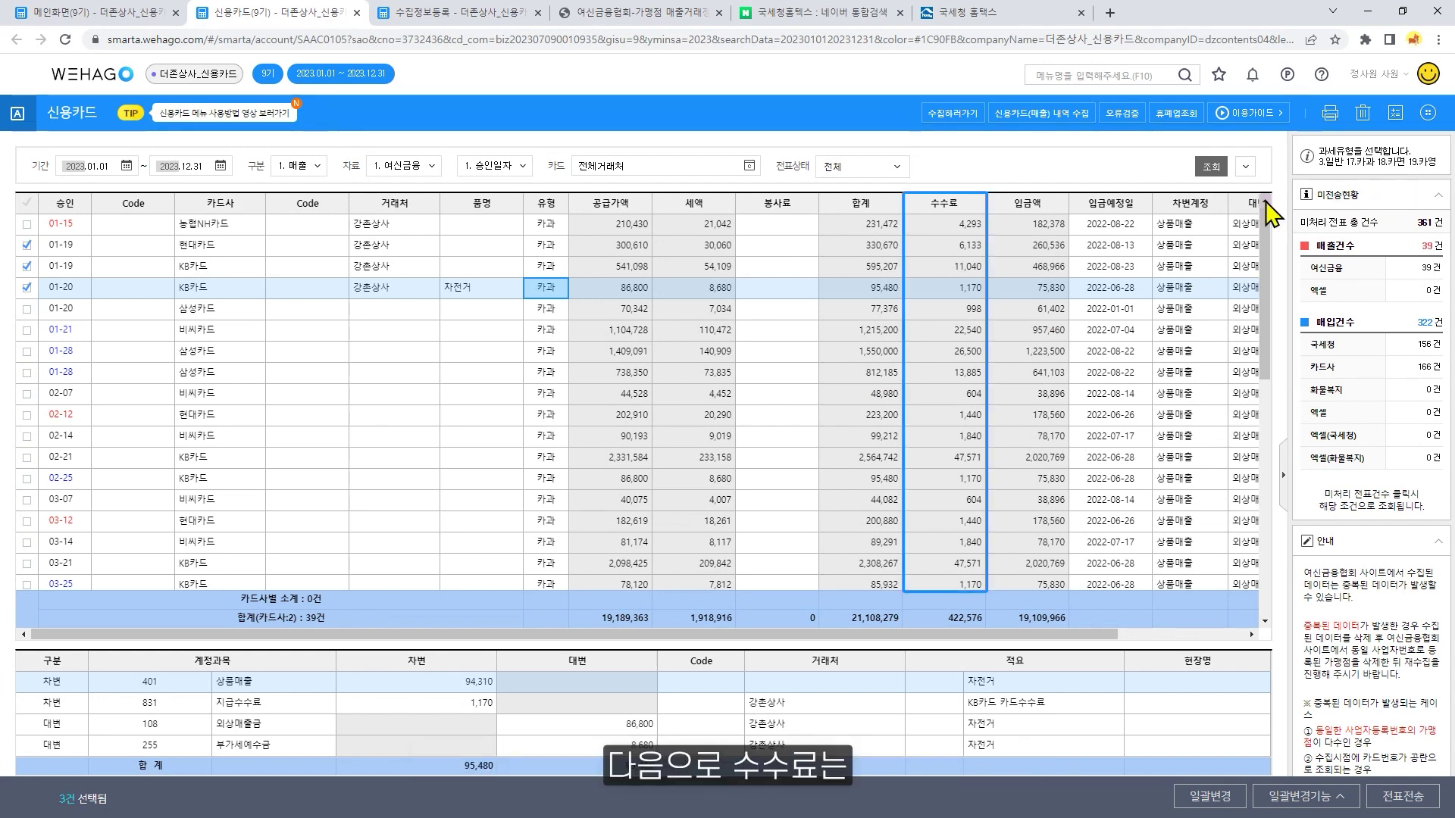
Check the 01-20 KB카드 row's fee and review the 수수료분개 options in the sales settings, keeping 매출시 수수료 인식.
{"action": "left_click", "coordinate": [975, 293]}
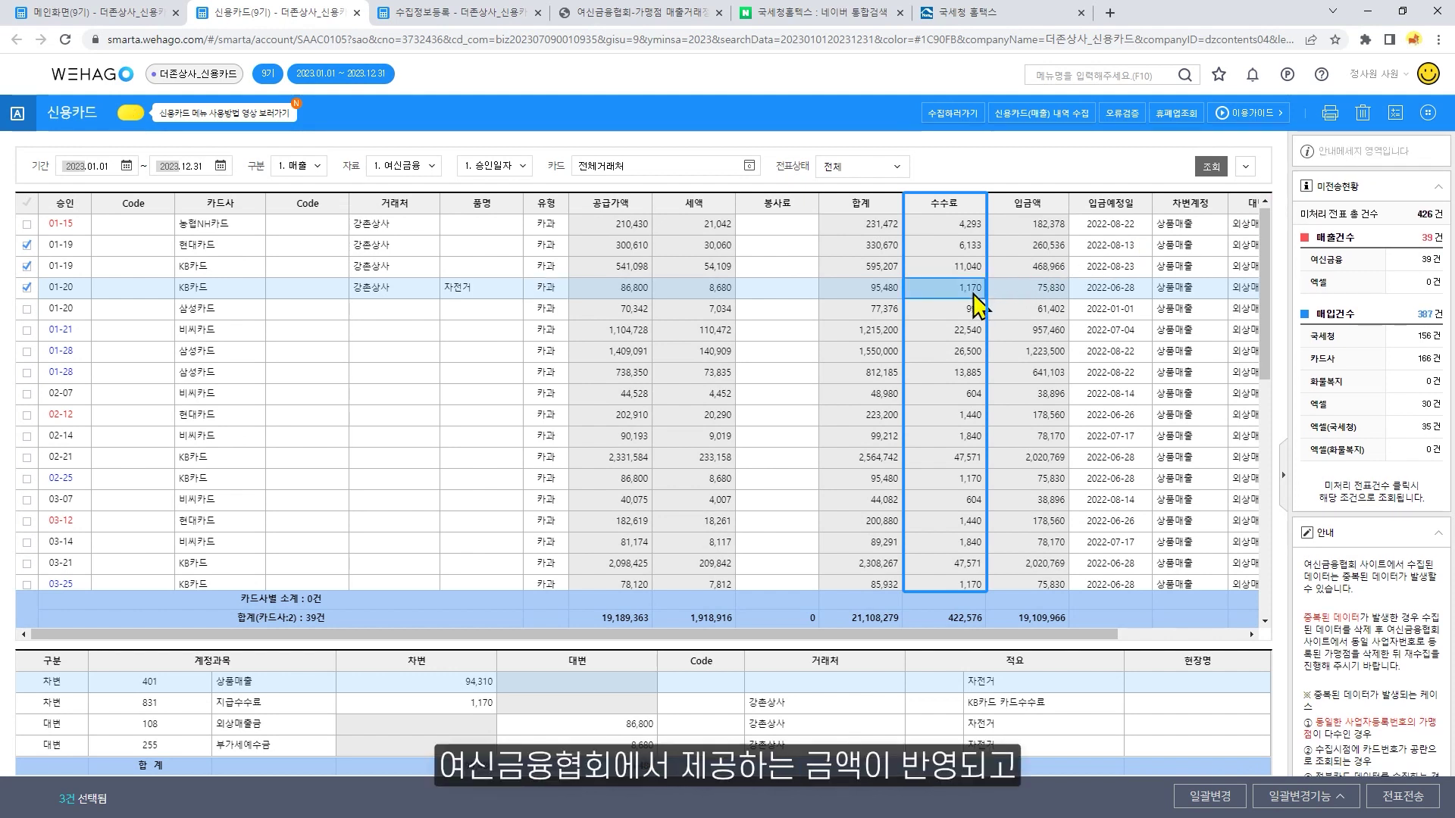
{"action": "left_click", "coordinate": [1427, 120]}
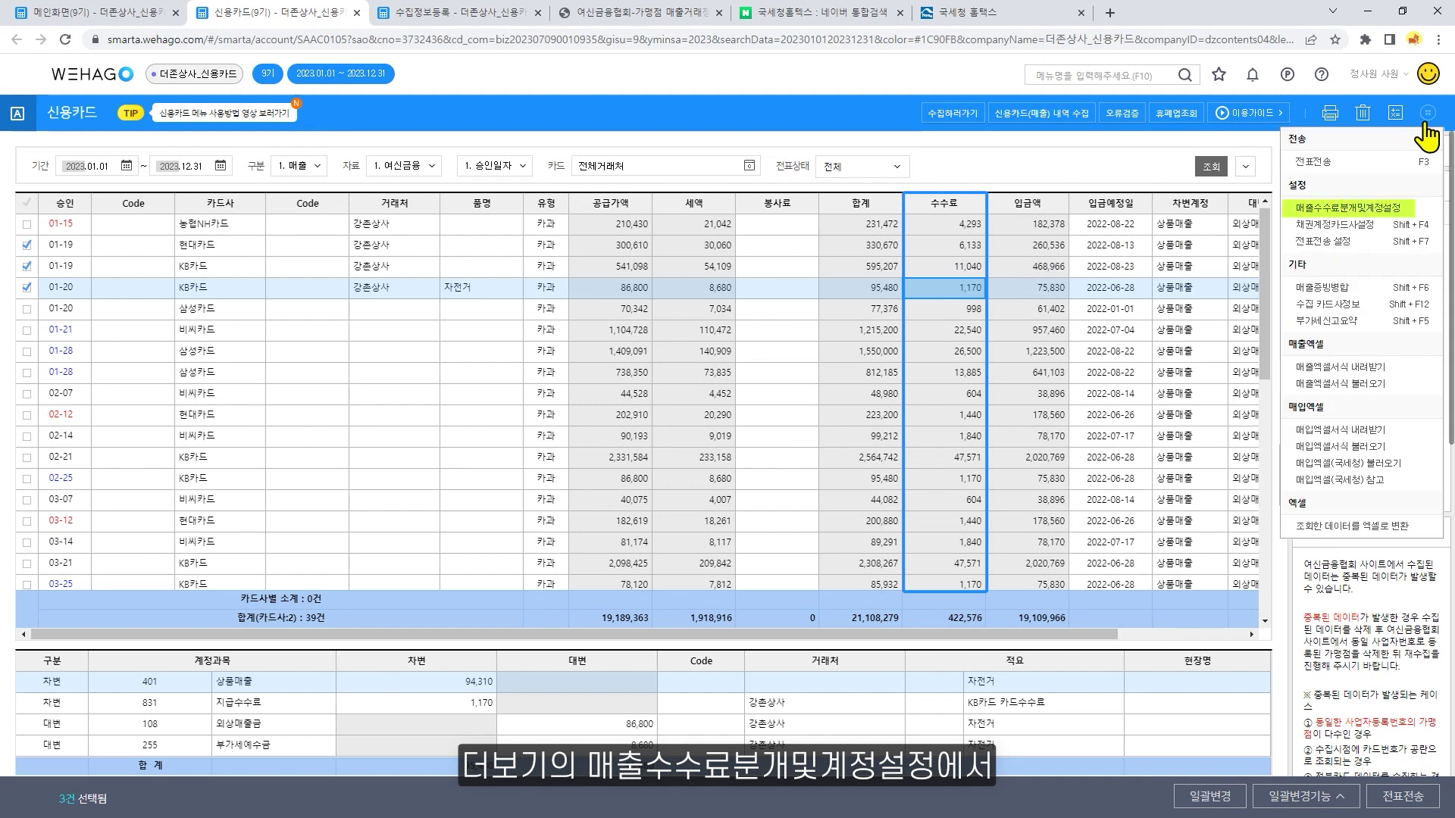
{"action": "left_click", "coordinate": [1403, 211]}
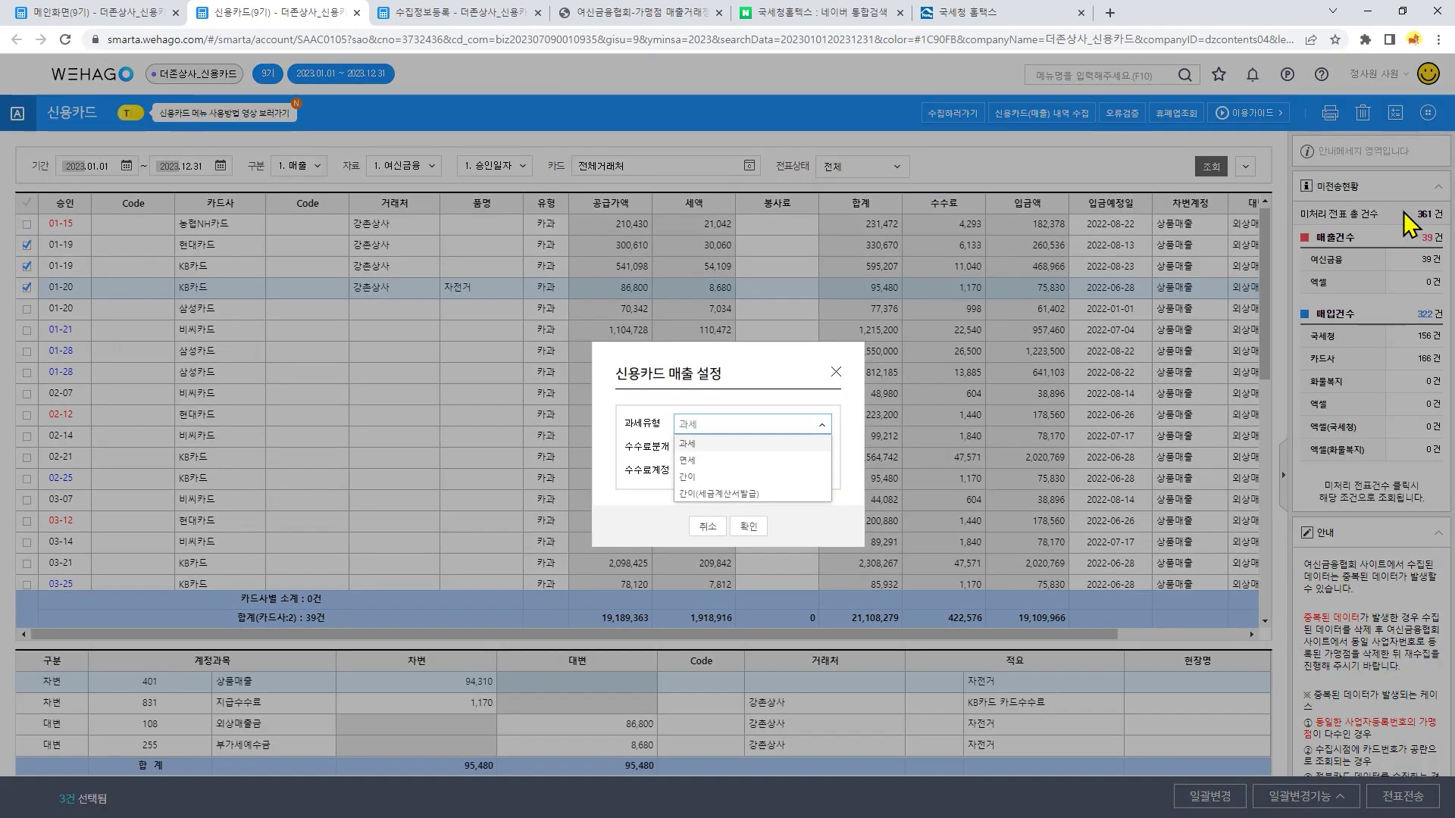
{"action": "left_click", "coordinate": [823, 427]}
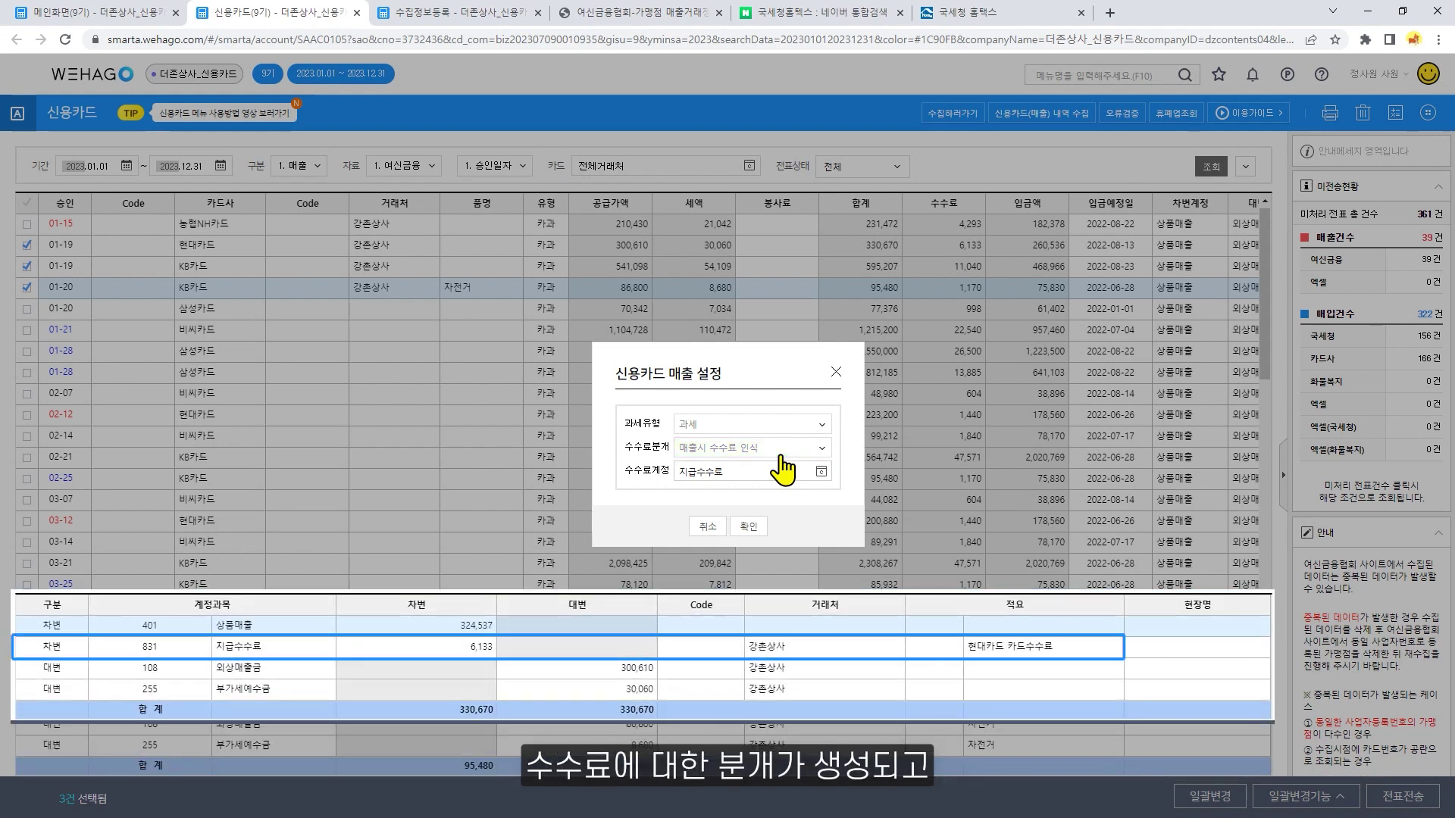
{"action": "left_click", "coordinate": [822, 449]}
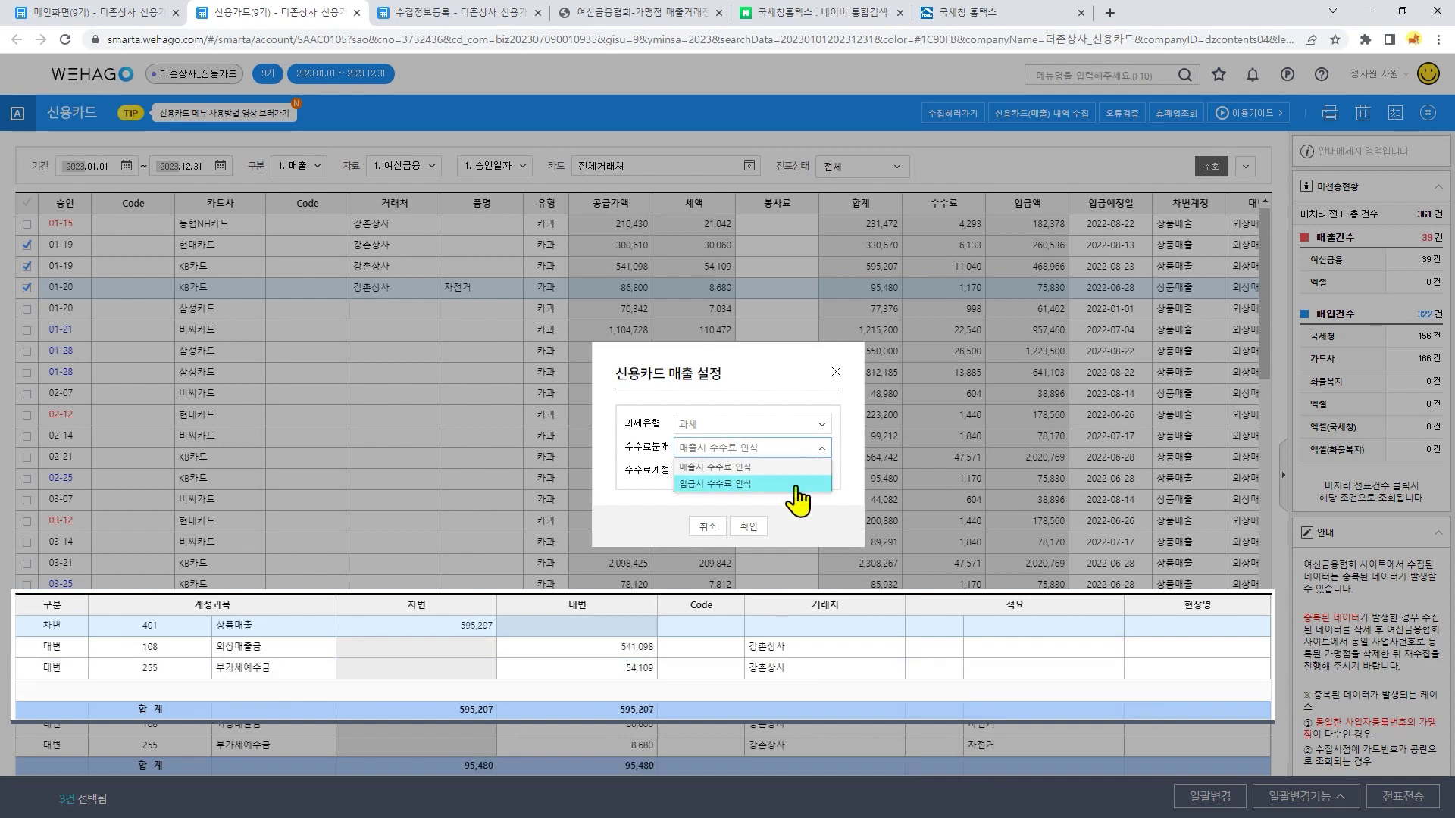
{"action": "left_click", "coordinate": [809, 467]}
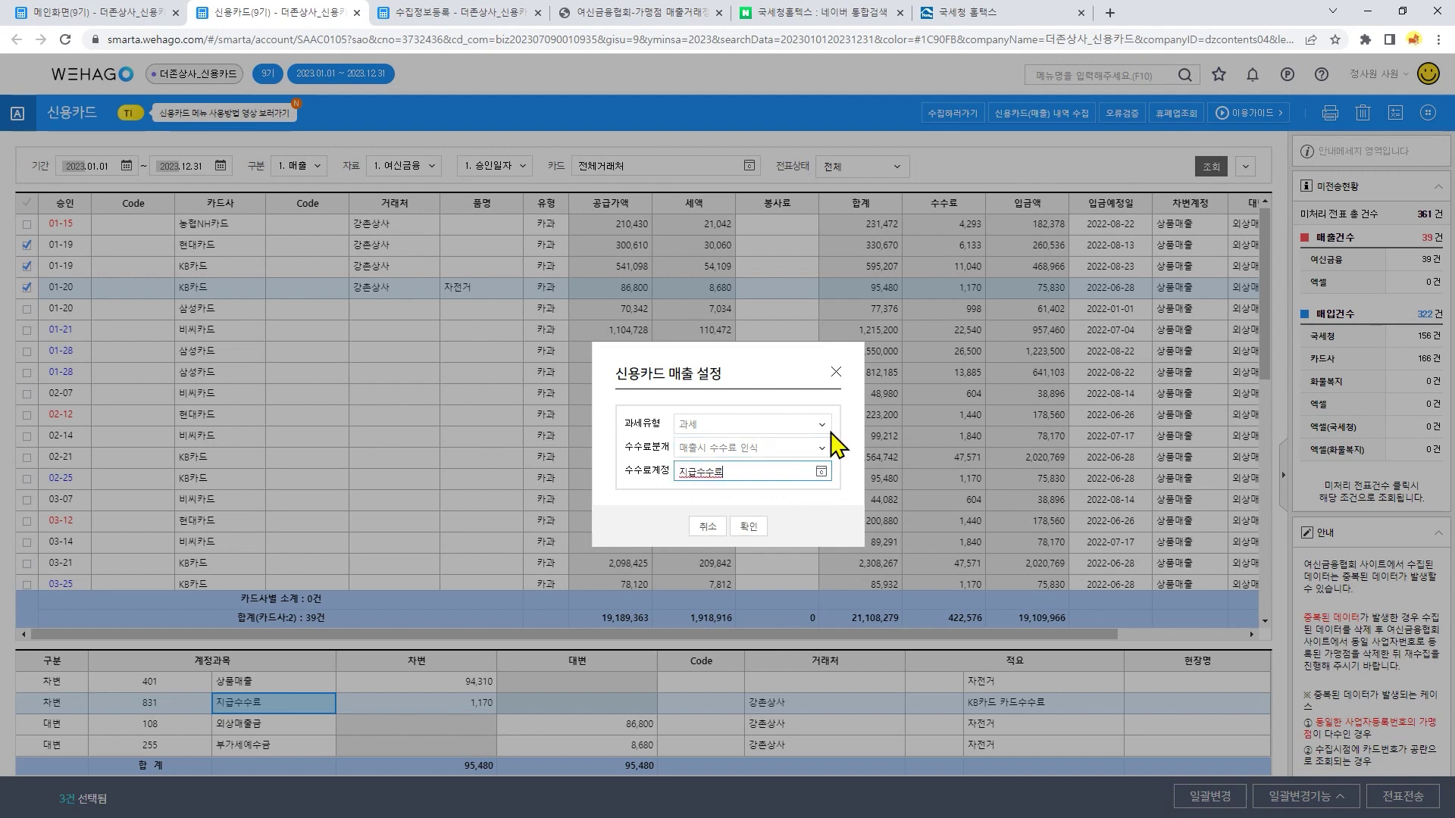
{"action": "left_click", "coordinate": [836, 374]}
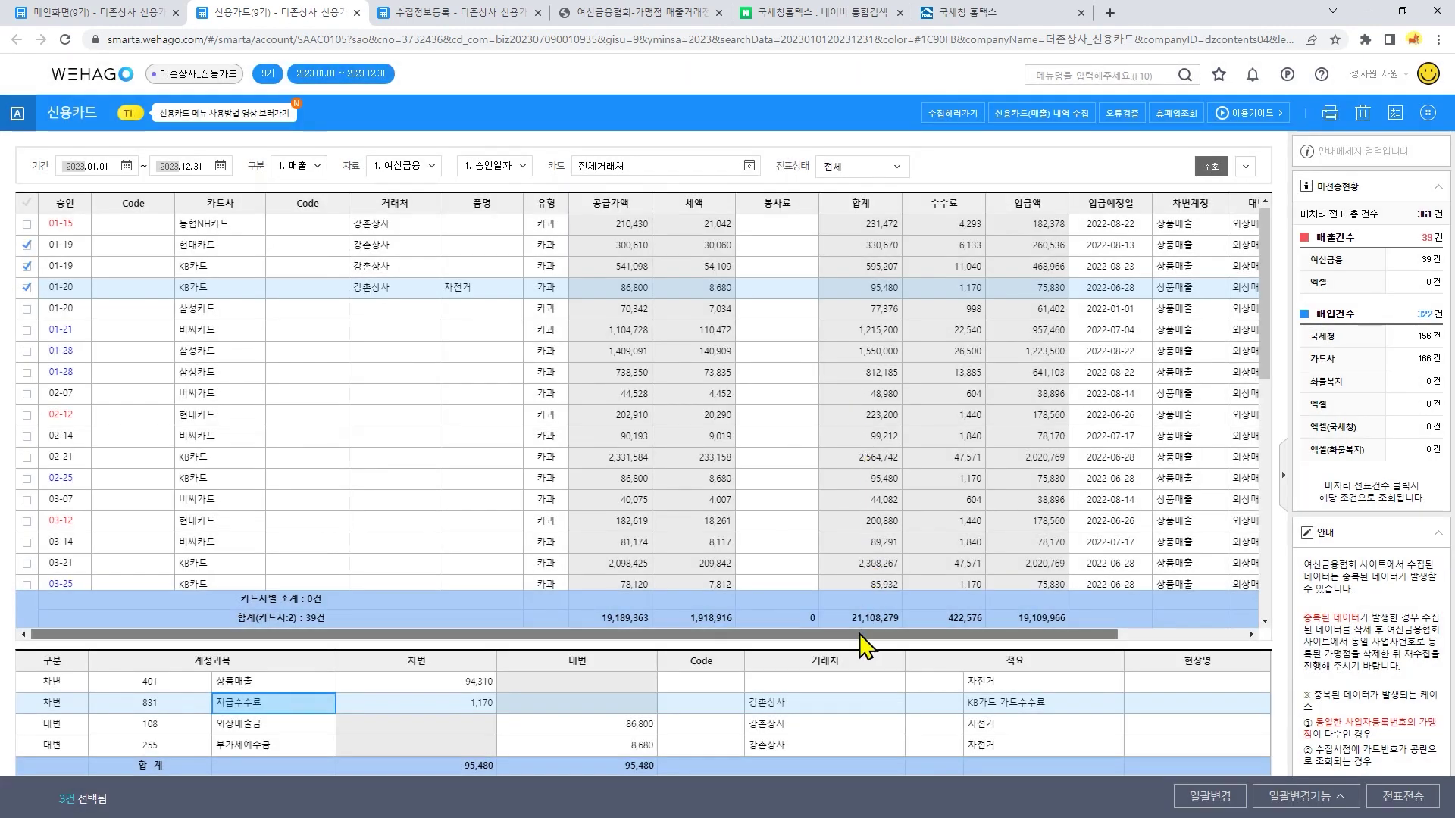
Check the 01-20 KB카드 row's 전표상태 and merge all listed sales vouchers with 병합기준 월별 and 전체, dated the 31st of each month.
{"action": "left_click_drag", "start_coordinate": [862, 634], "coordinate": [989, 635]}
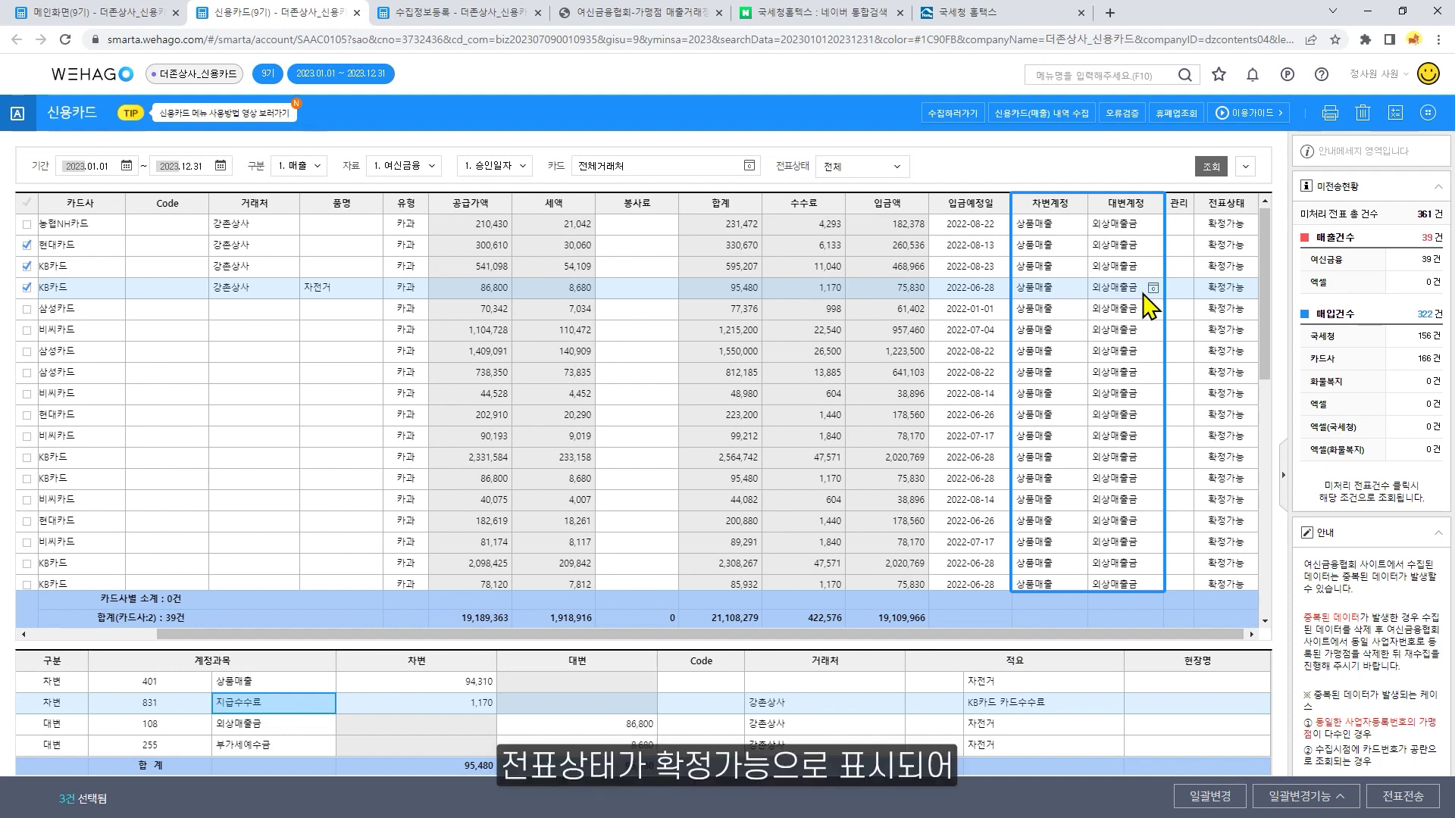
{"action": "left_click", "coordinate": [1245, 296]}
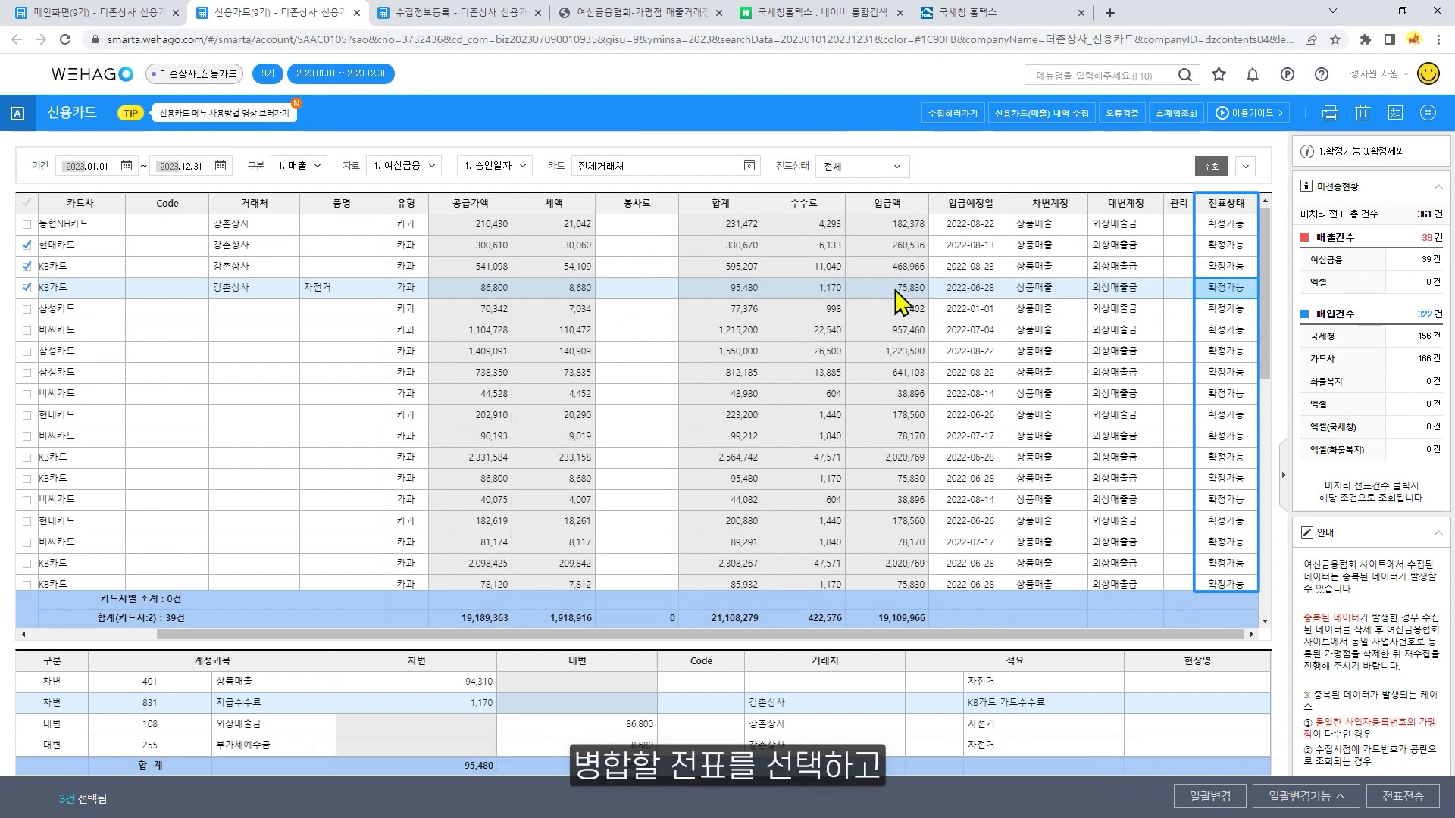
{"action": "left_click", "coordinate": [28, 202]}
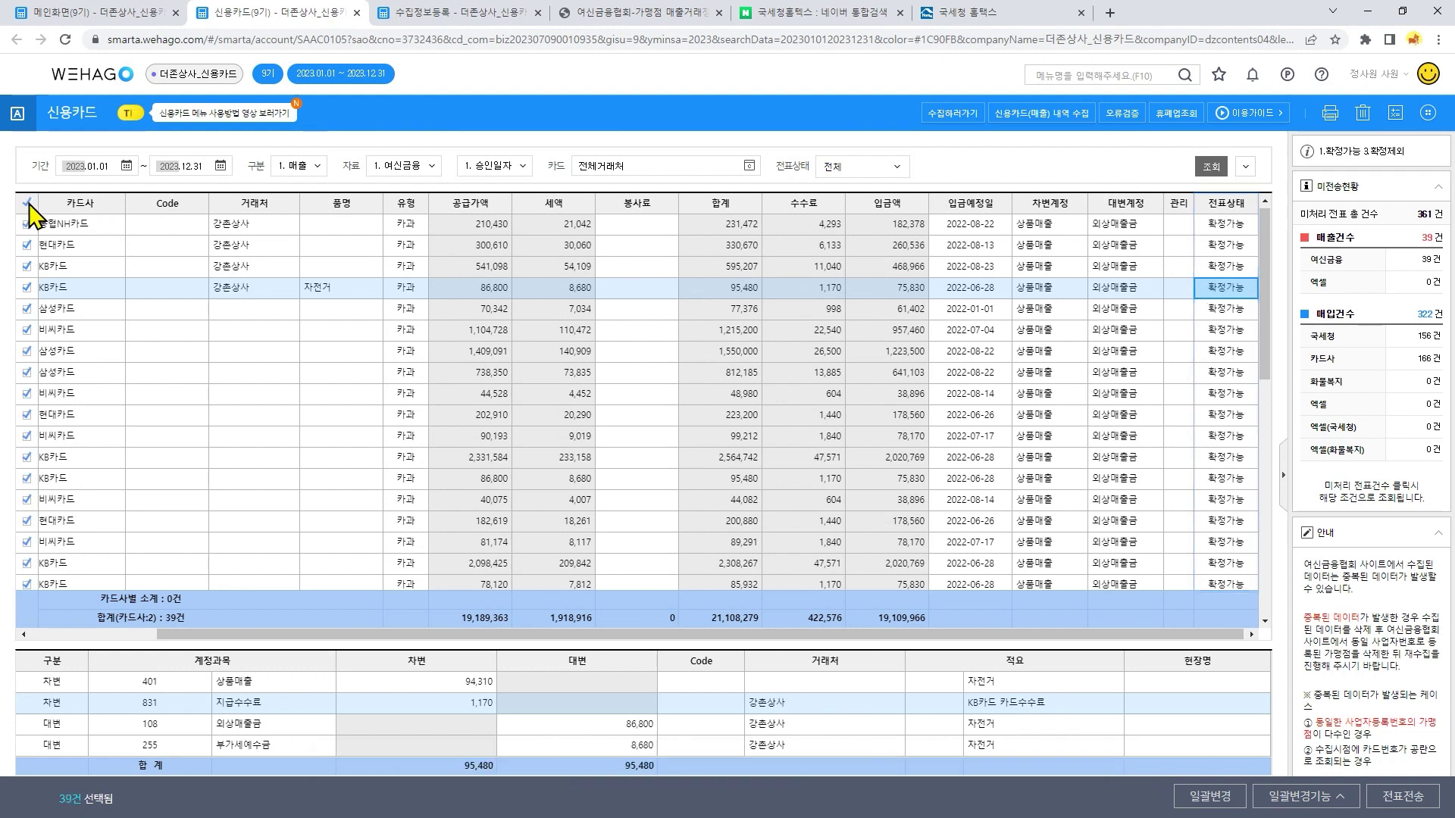
{"action": "left_click", "coordinate": [1427, 114]}
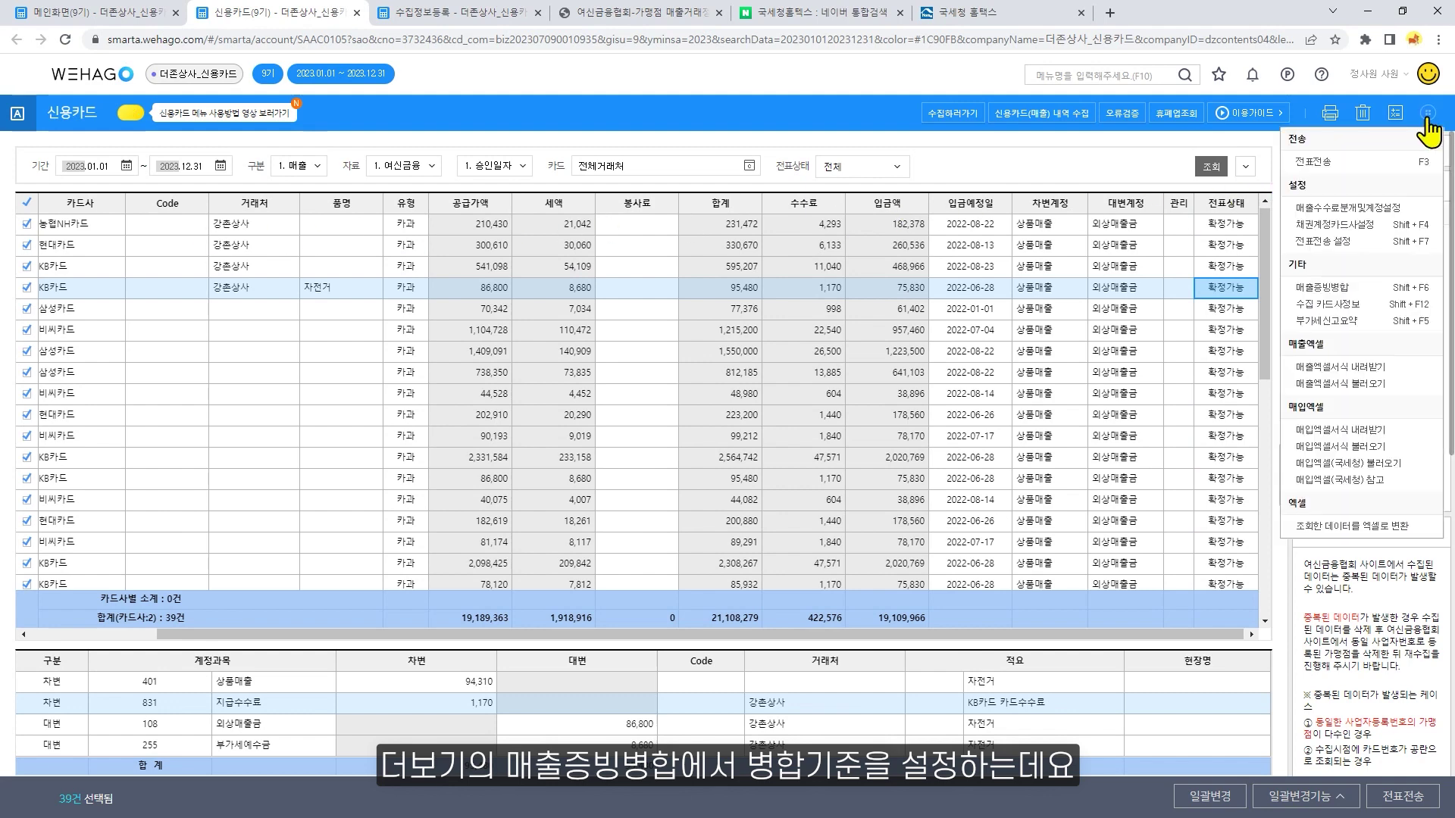
{"action": "left_click", "coordinate": [1376, 291]}
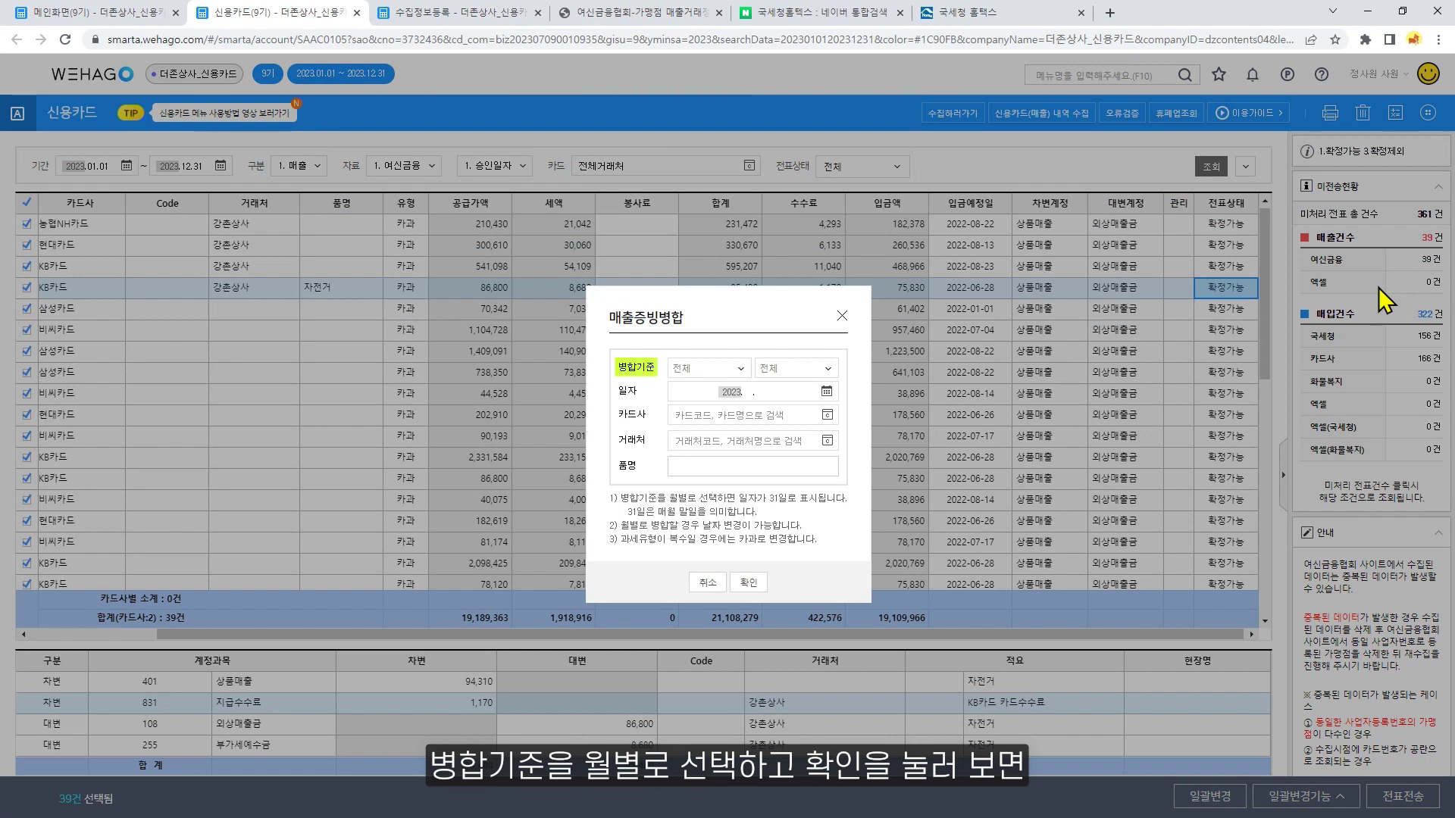
{"action": "left_click", "coordinate": [741, 370]}
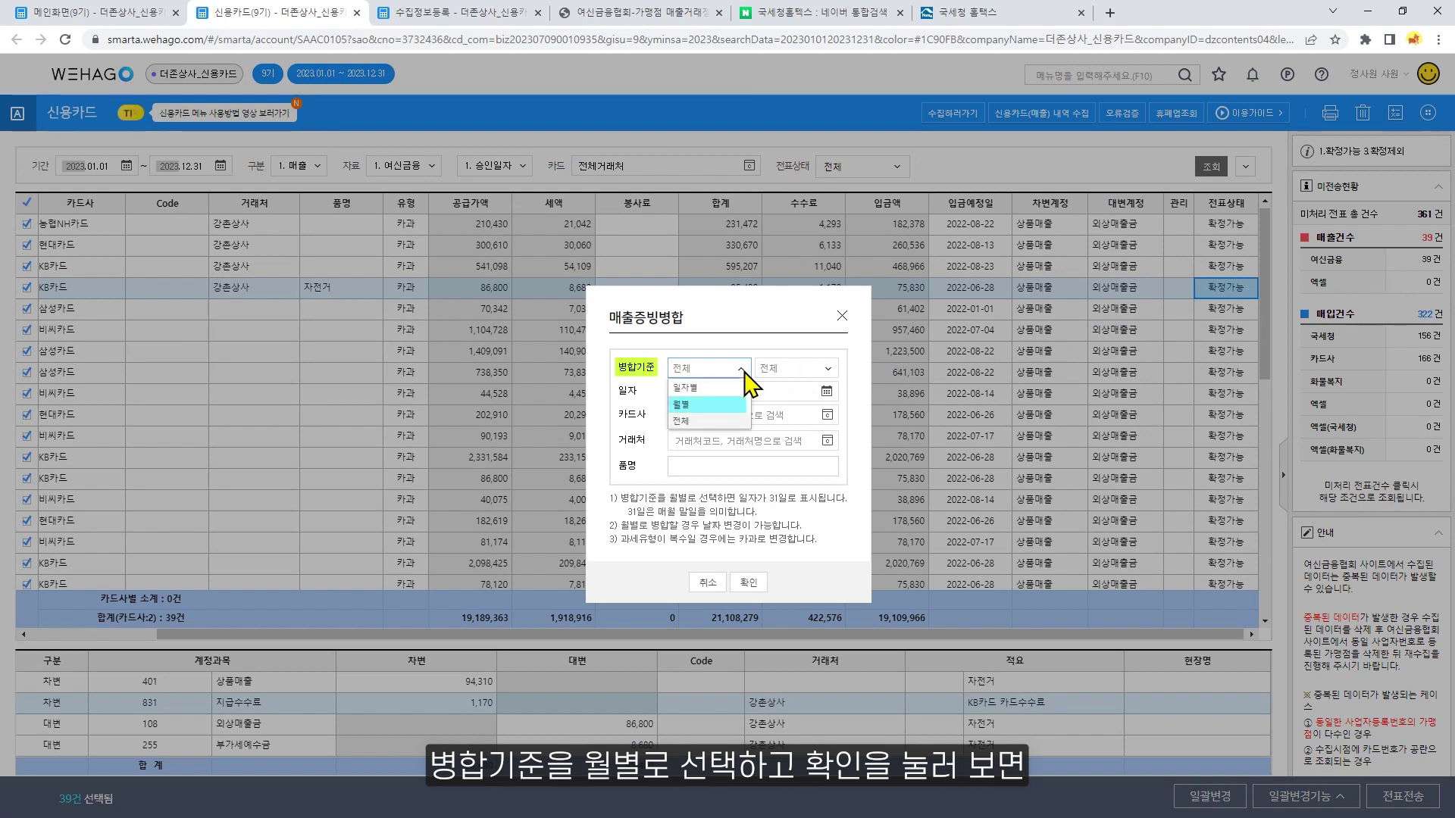
{"action": "left_click", "coordinate": [729, 405]}
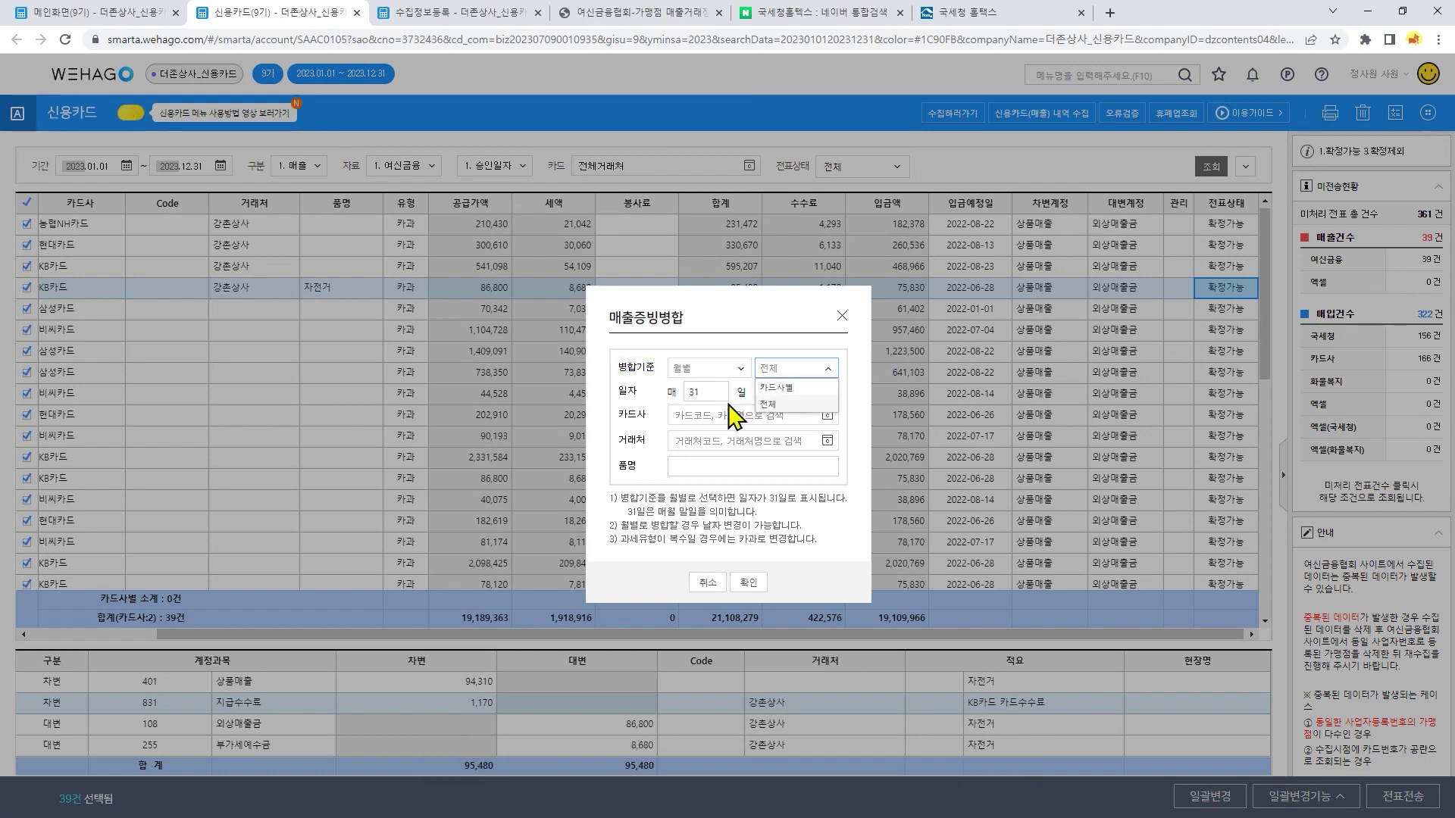
{"action": "left_click", "coordinate": [783, 406]}
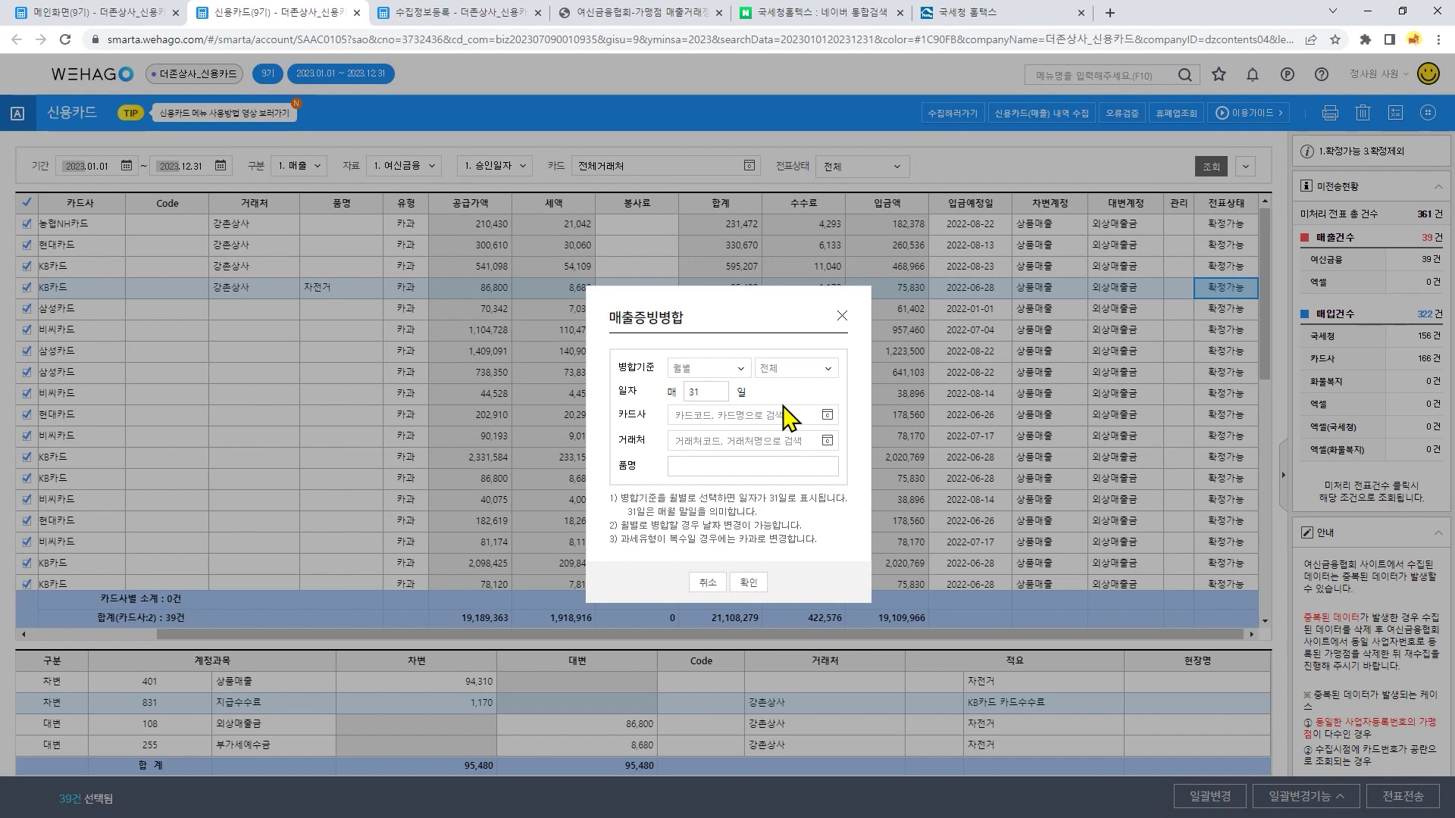
{"action": "left_click", "coordinate": [749, 583]}
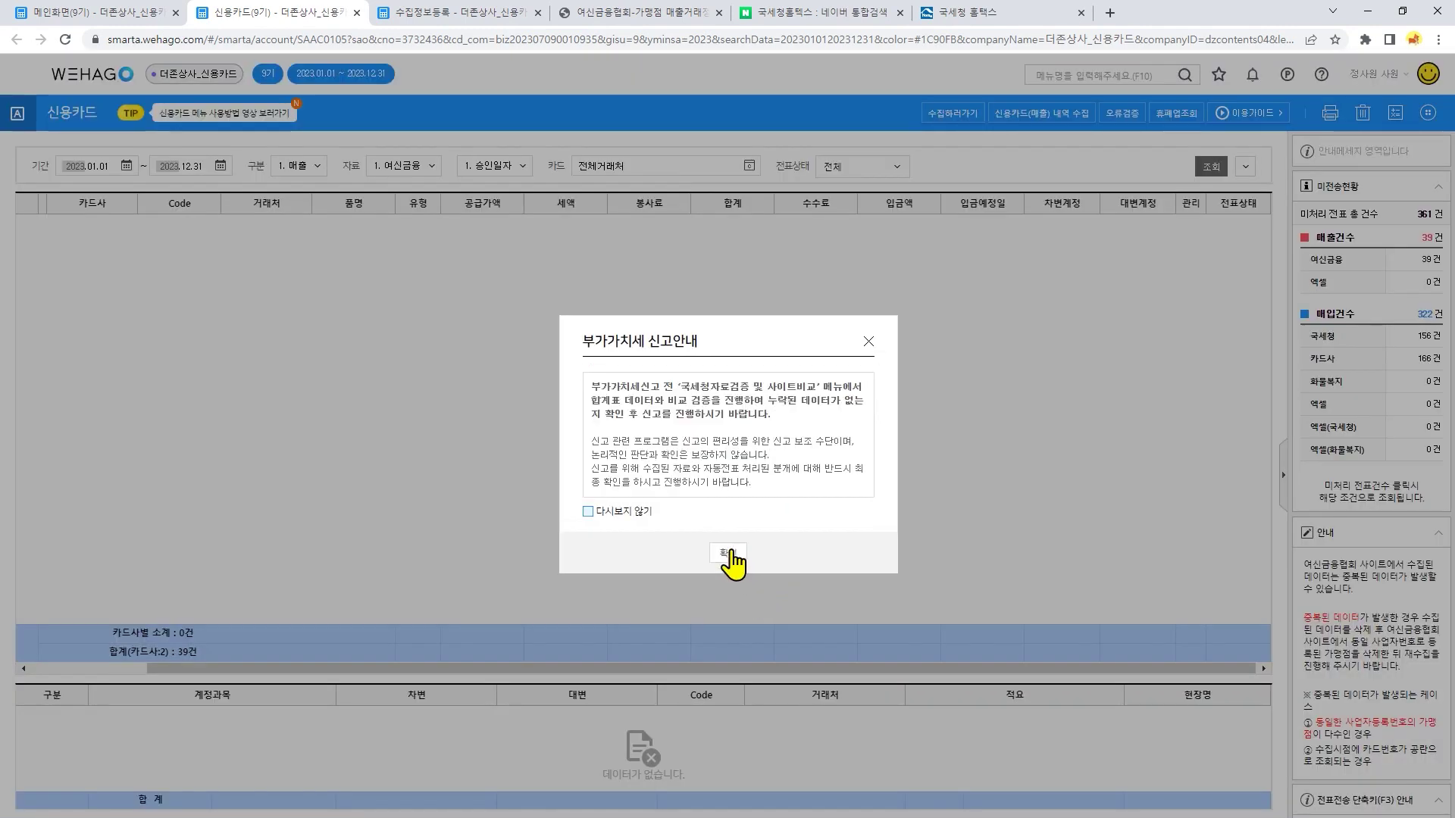
{"action": "left_click", "coordinate": [728, 555]}
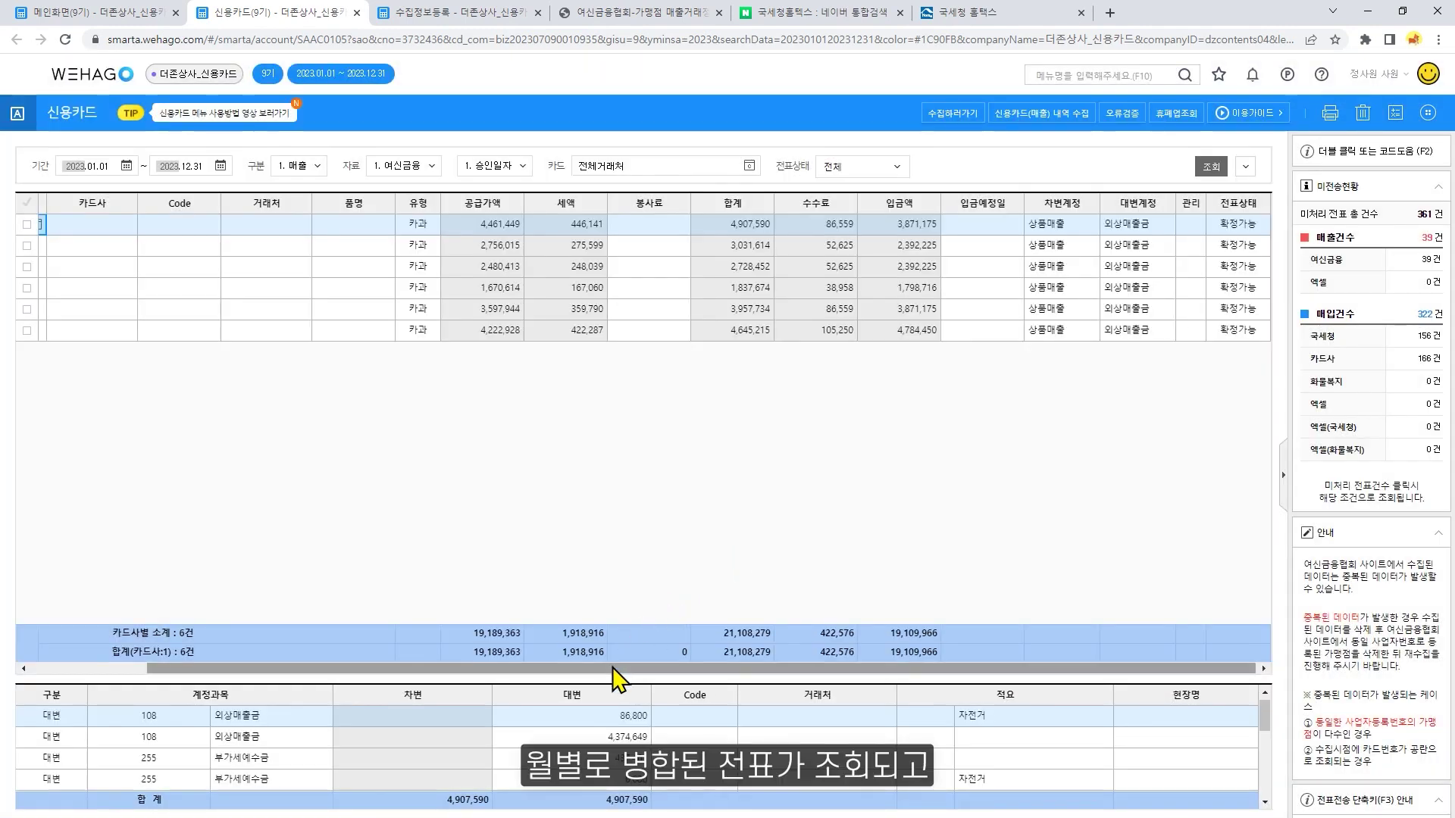
Examine the approval dates of the monthly merged vouchers, the 02-28 journal entry and the 색상정보 legend for 매출증빙병합.
{"action": "left_click_drag", "start_coordinate": [613, 667], "coordinate": [458, 678]}
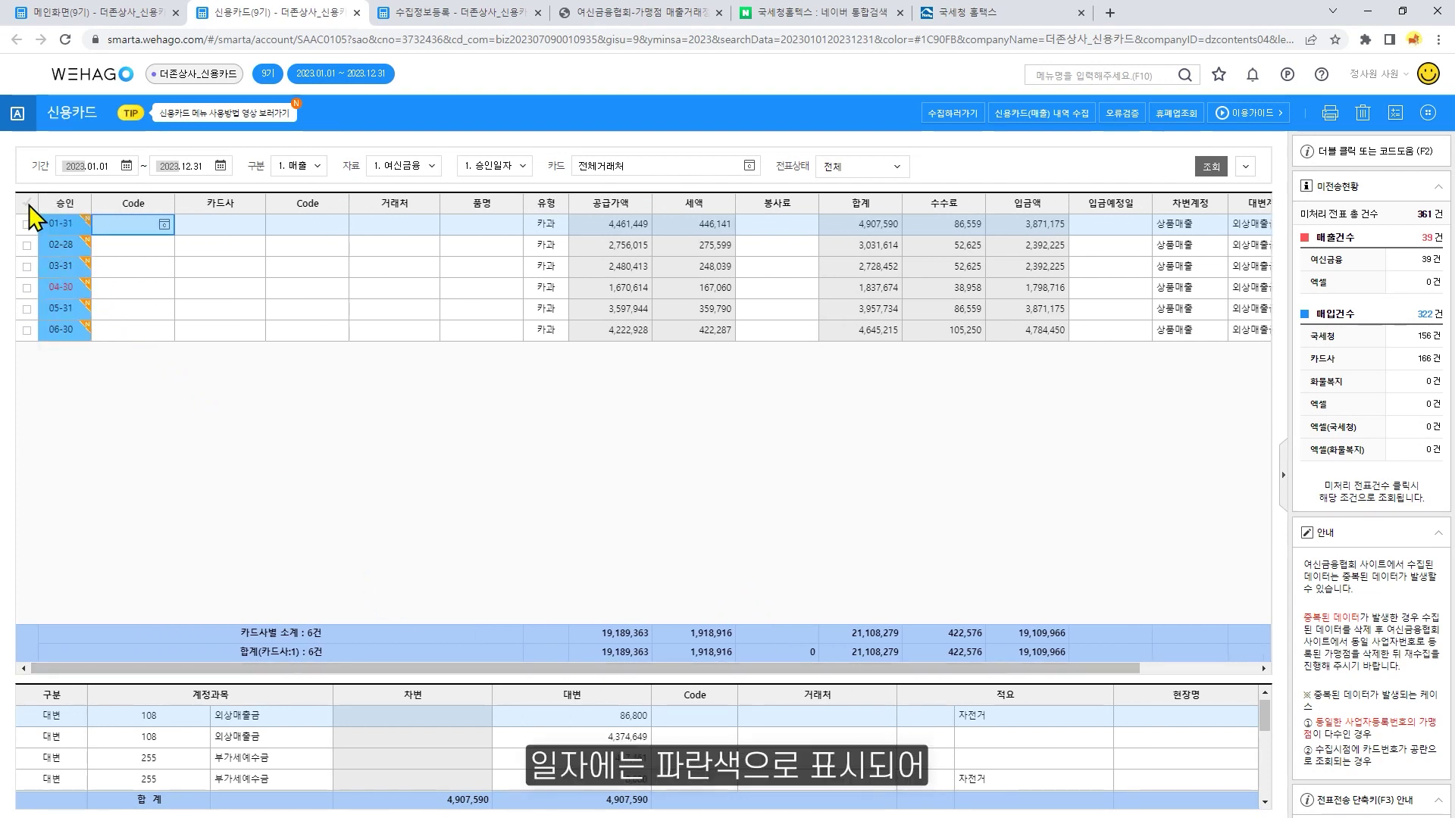
{"action": "left_click", "coordinate": [83, 253]}
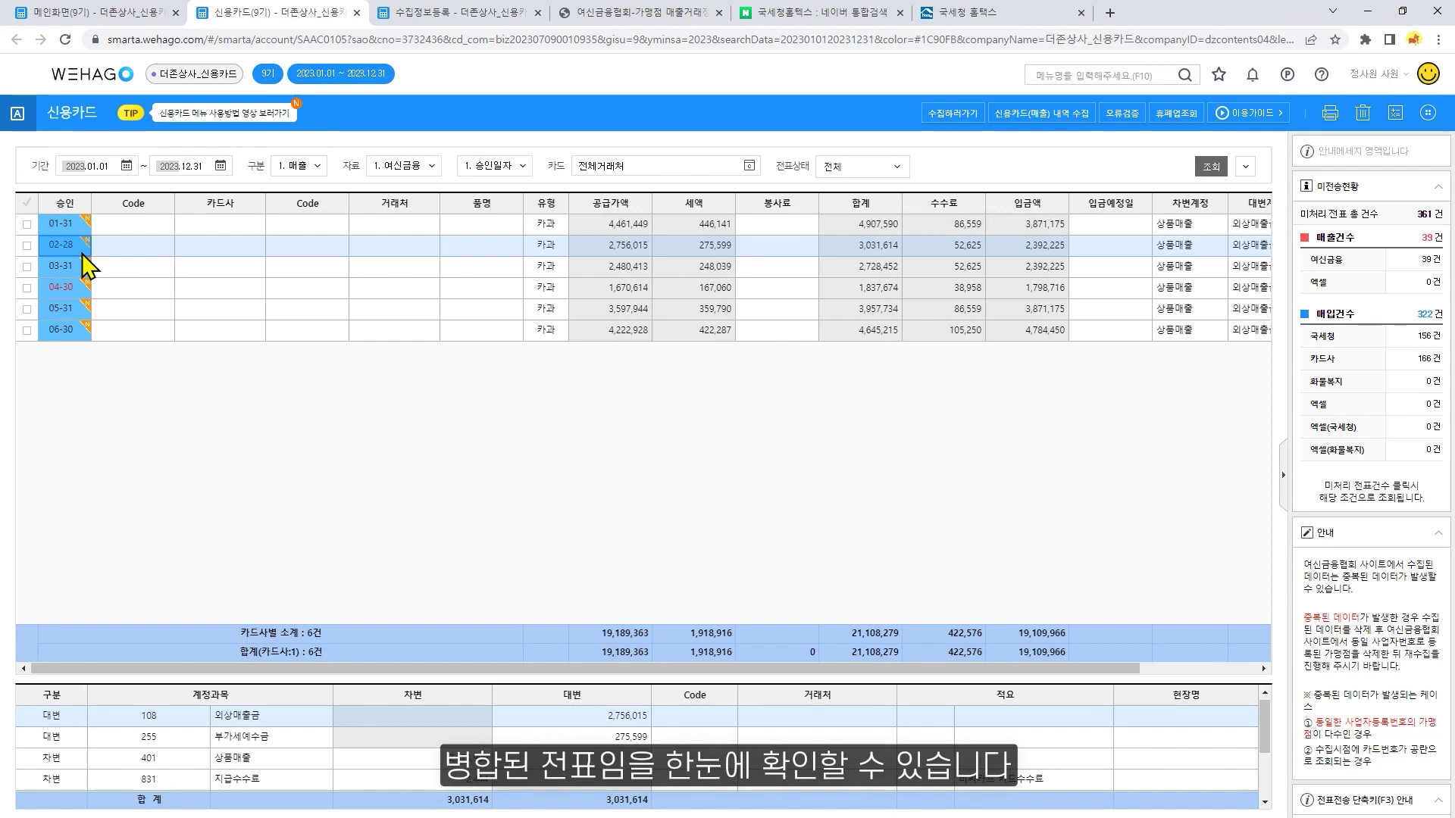
{"action": "scroll", "coordinate": [1406, 498], "scroll_direction": "down", "scroll_amount": 10}
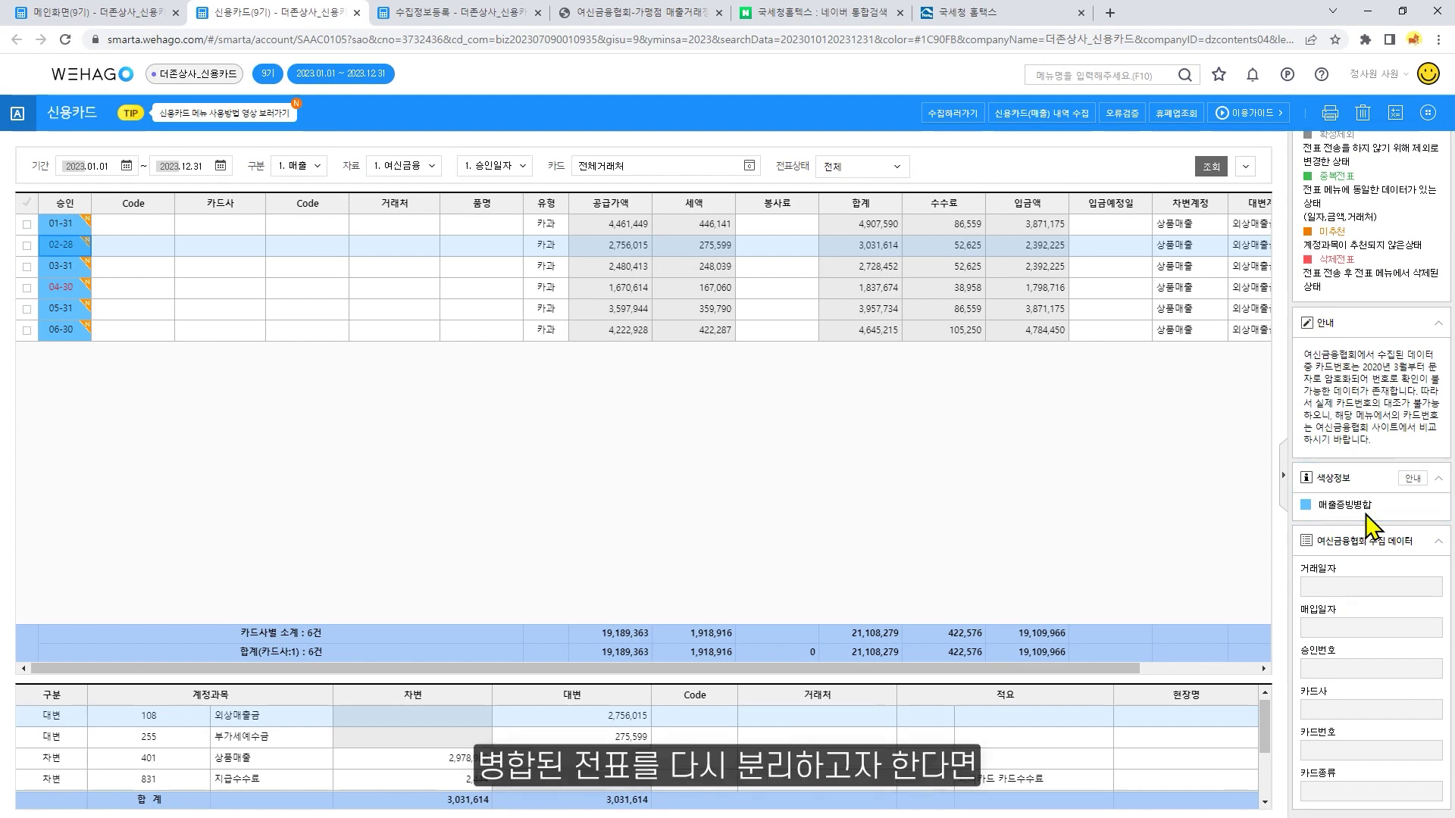
Split all the monthly merged sales vouchers back into their original entries with 매출증빙분리.
{"action": "left_click", "coordinate": [28, 204]}
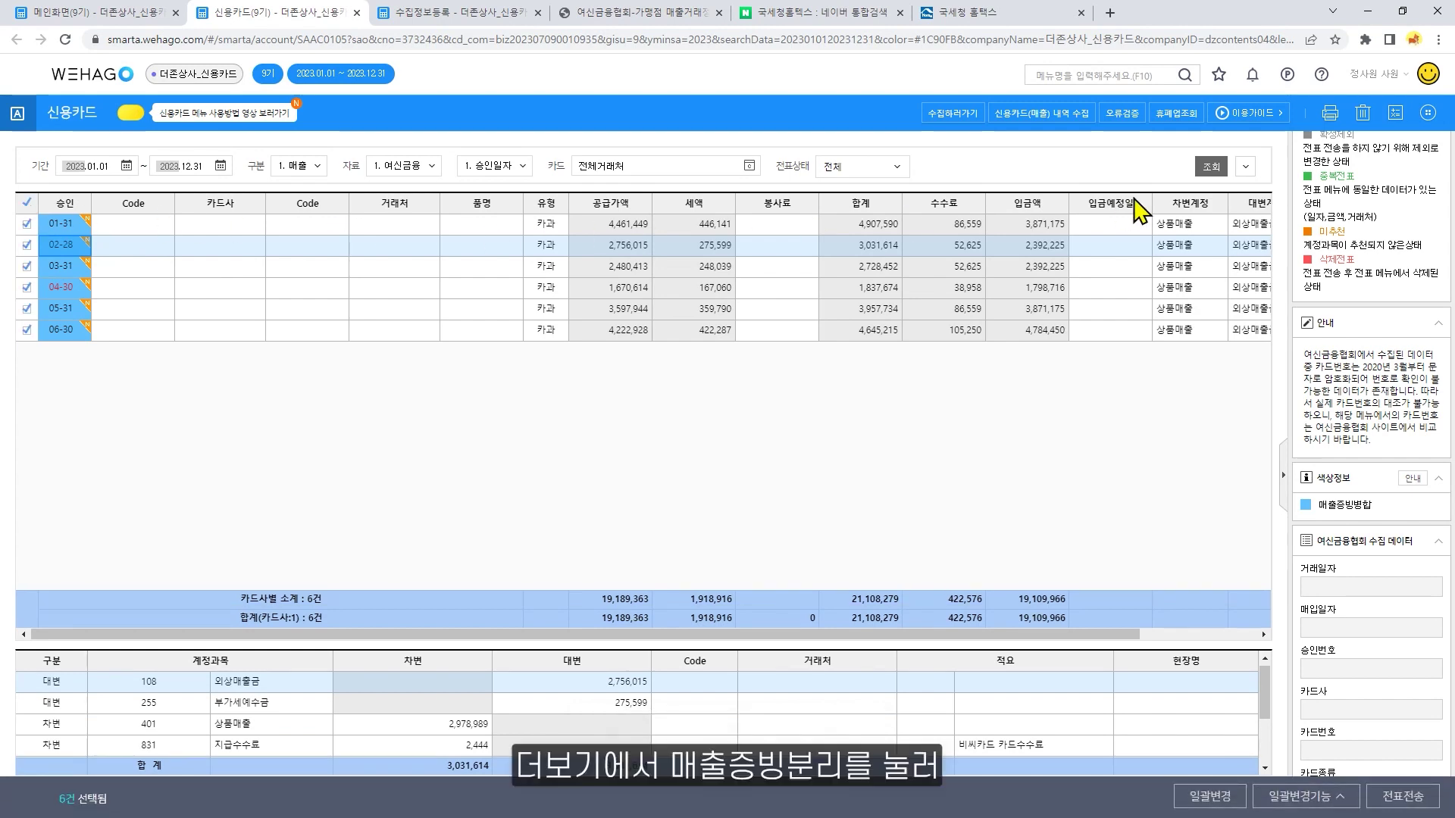
{"action": "left_click", "coordinate": [1428, 112]}
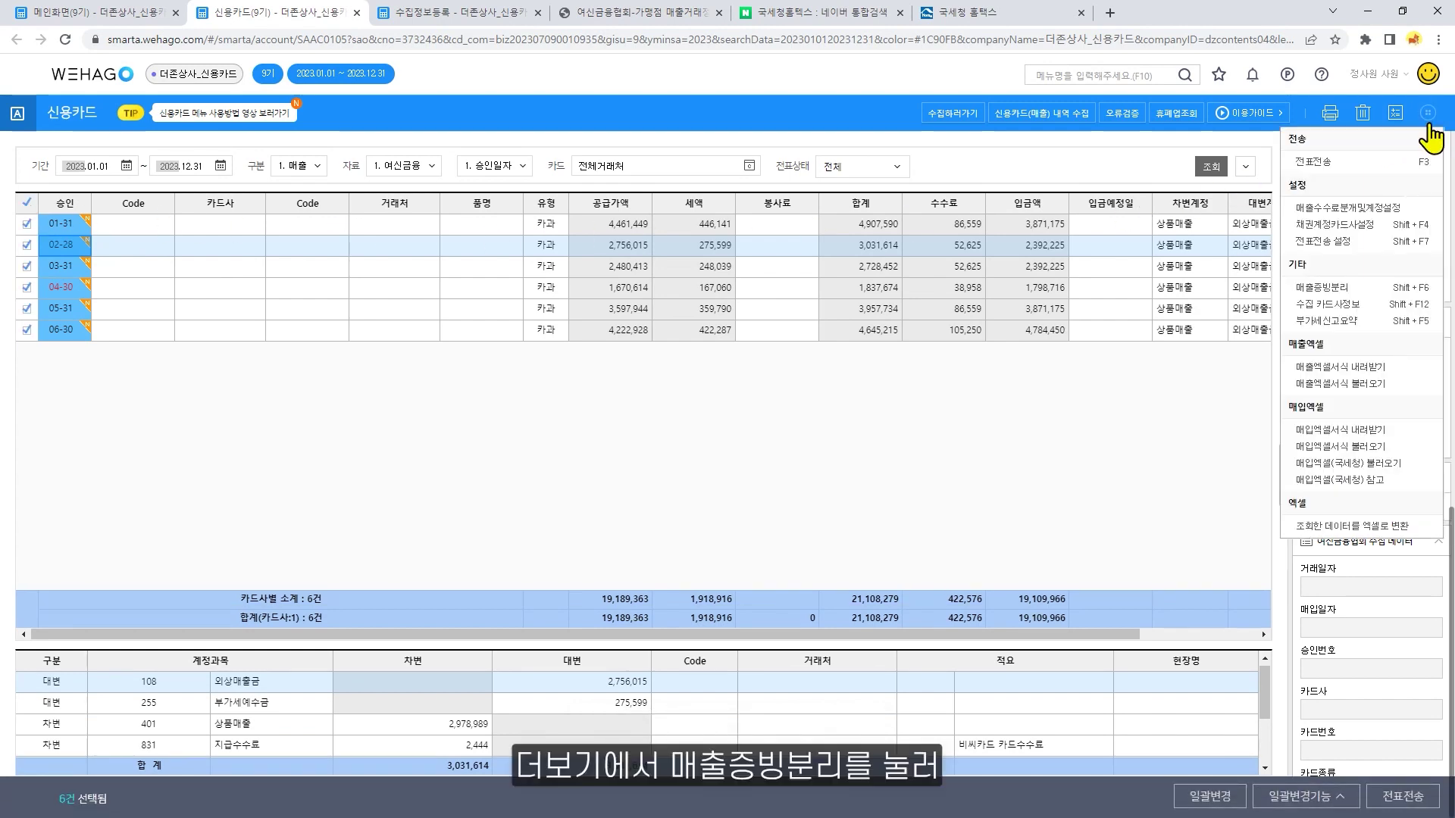
{"action": "left_click", "coordinate": [1397, 286]}
{"action": "left_click", "coordinate": [760, 468]}
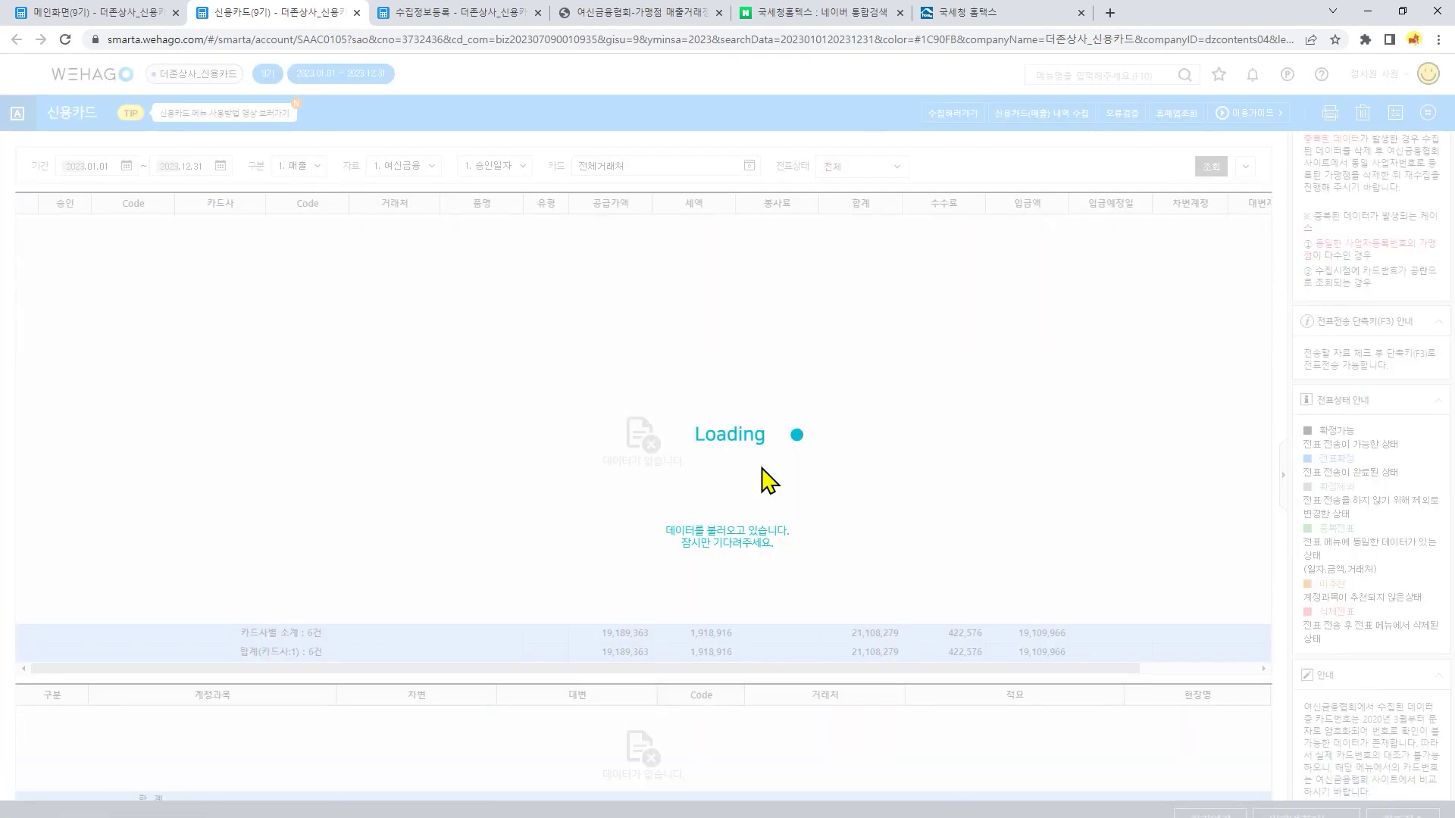
{"action": "left_click", "coordinate": [732, 550]}
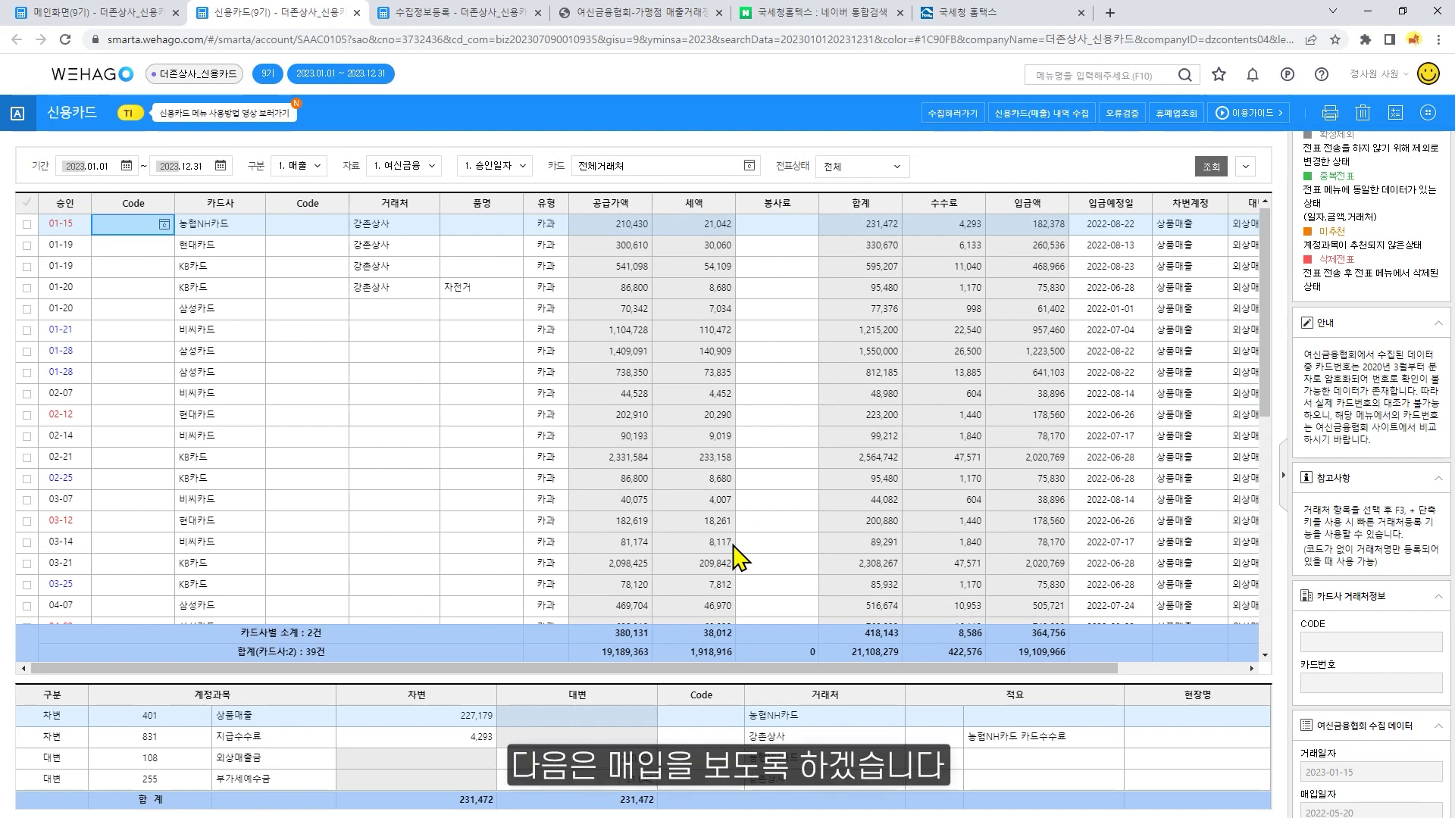
Query the 2023 card purchases with 구분 set to 2. 매입 and 자료 set to 1. 국세청, dismissing the VAT filing notice.
{"action": "left_click", "coordinate": [318, 166]}
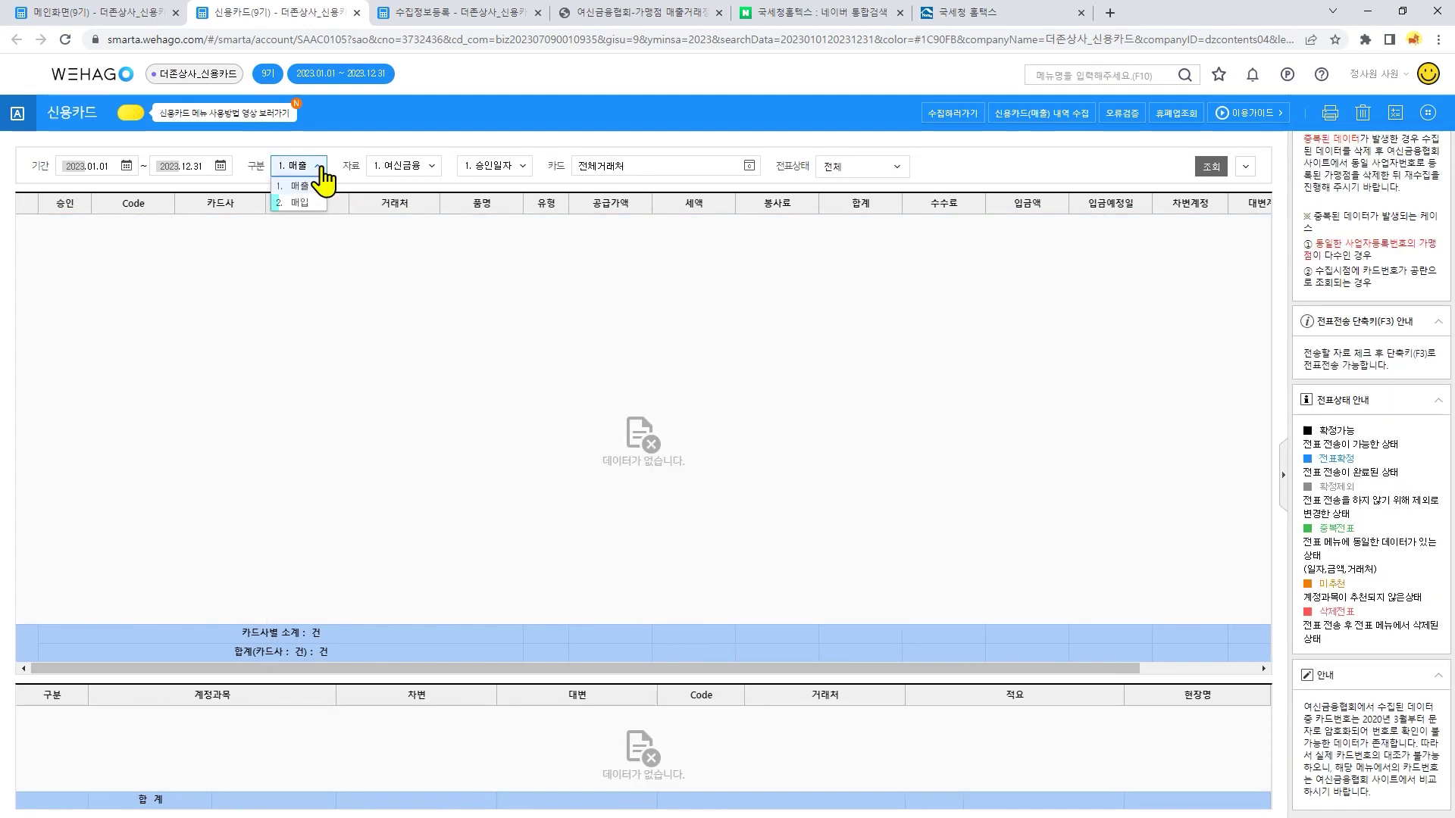
{"action": "left_click", "coordinate": [306, 203]}
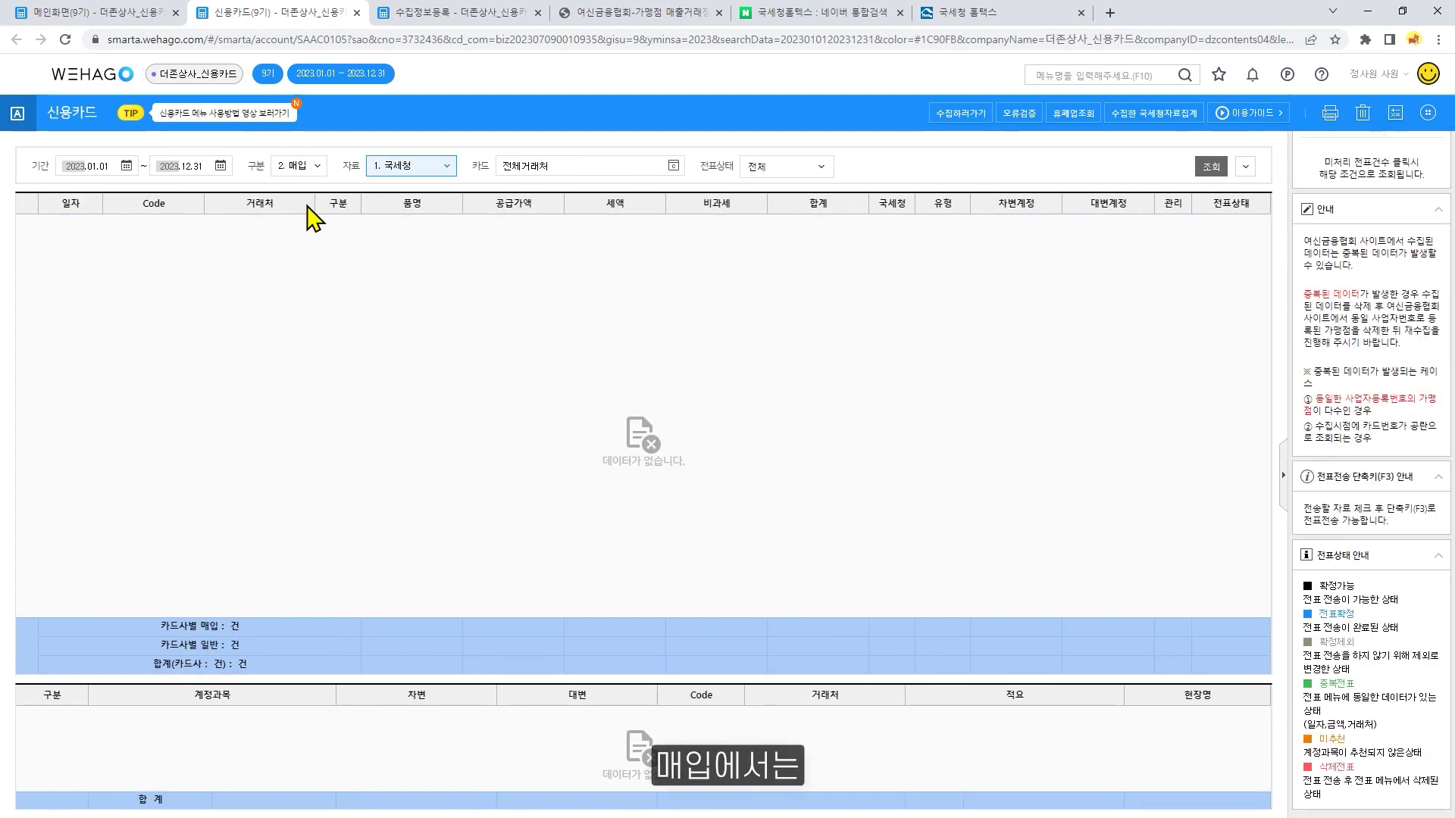
{"action": "left_click", "coordinate": [447, 167]}
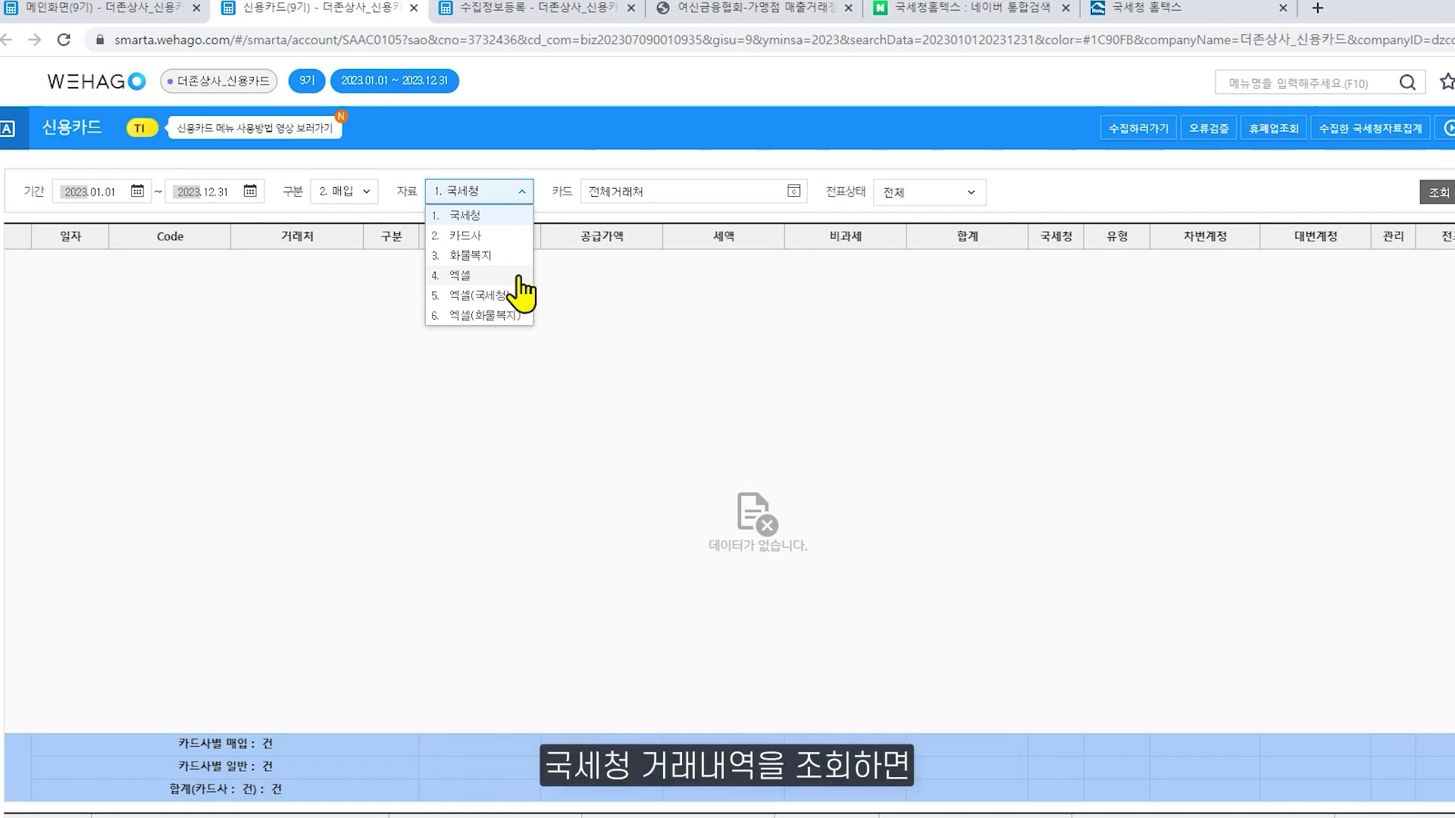
{"action": "left_click", "coordinate": [521, 218]}
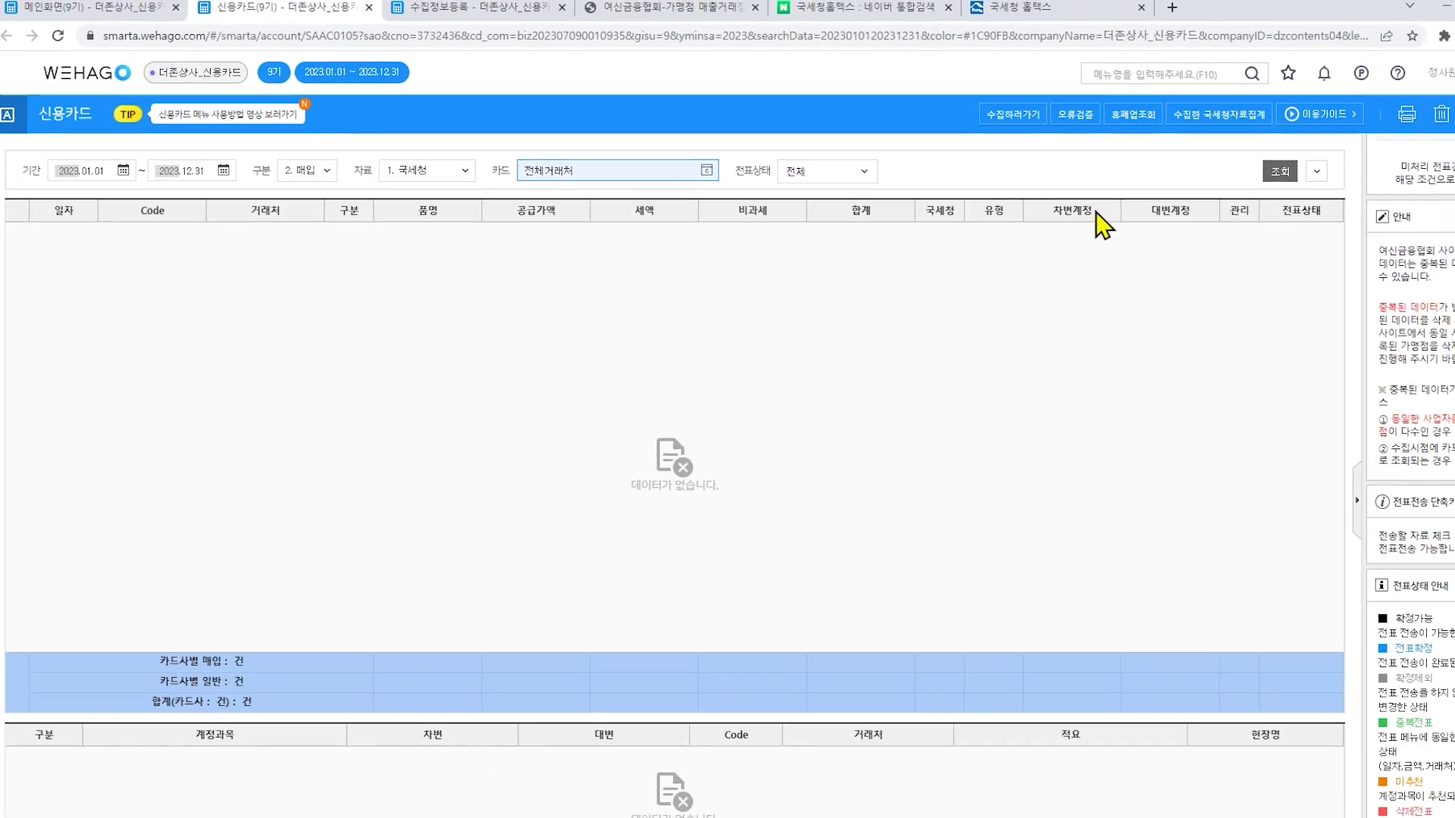
{"action": "left_click", "coordinate": [1280, 171]}
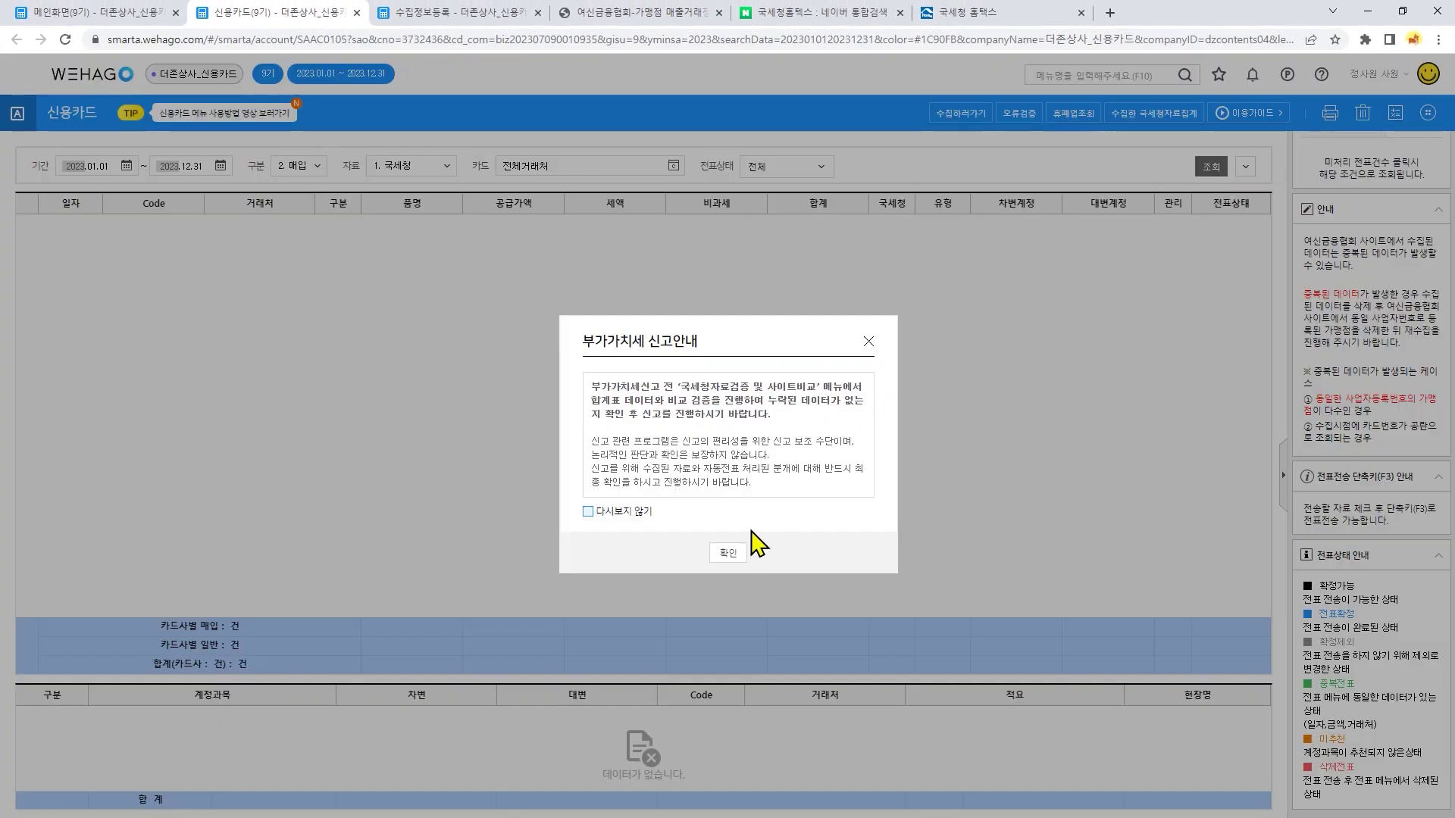
{"action": "left_click", "coordinate": [732, 553]}
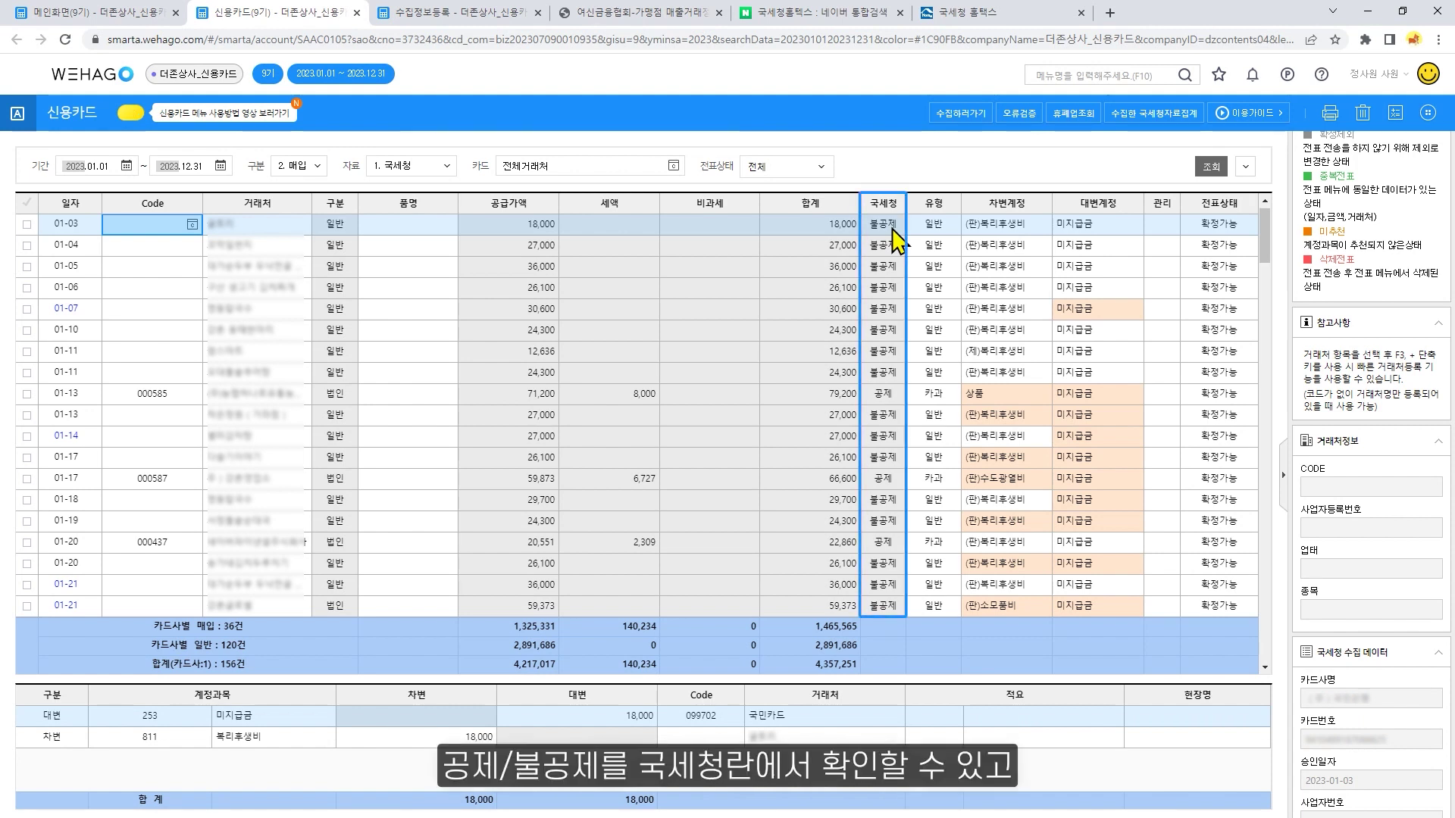
Review the 자동분개시 과세유형 설정 options for National Tax Service purchases and close them without changes.
{"action": "left_click", "coordinate": [1428, 115]}
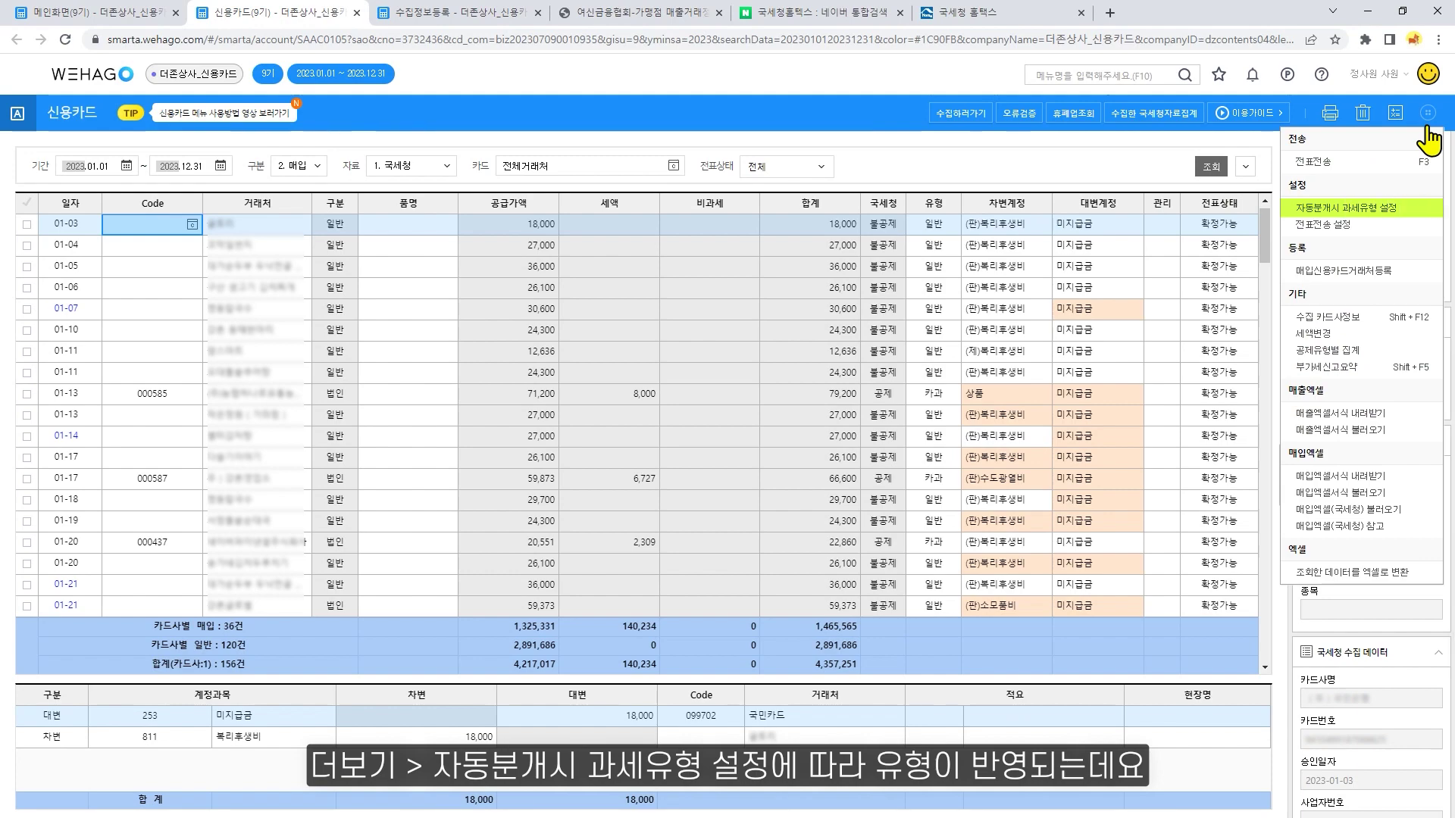
{"action": "left_click", "coordinate": [1414, 209]}
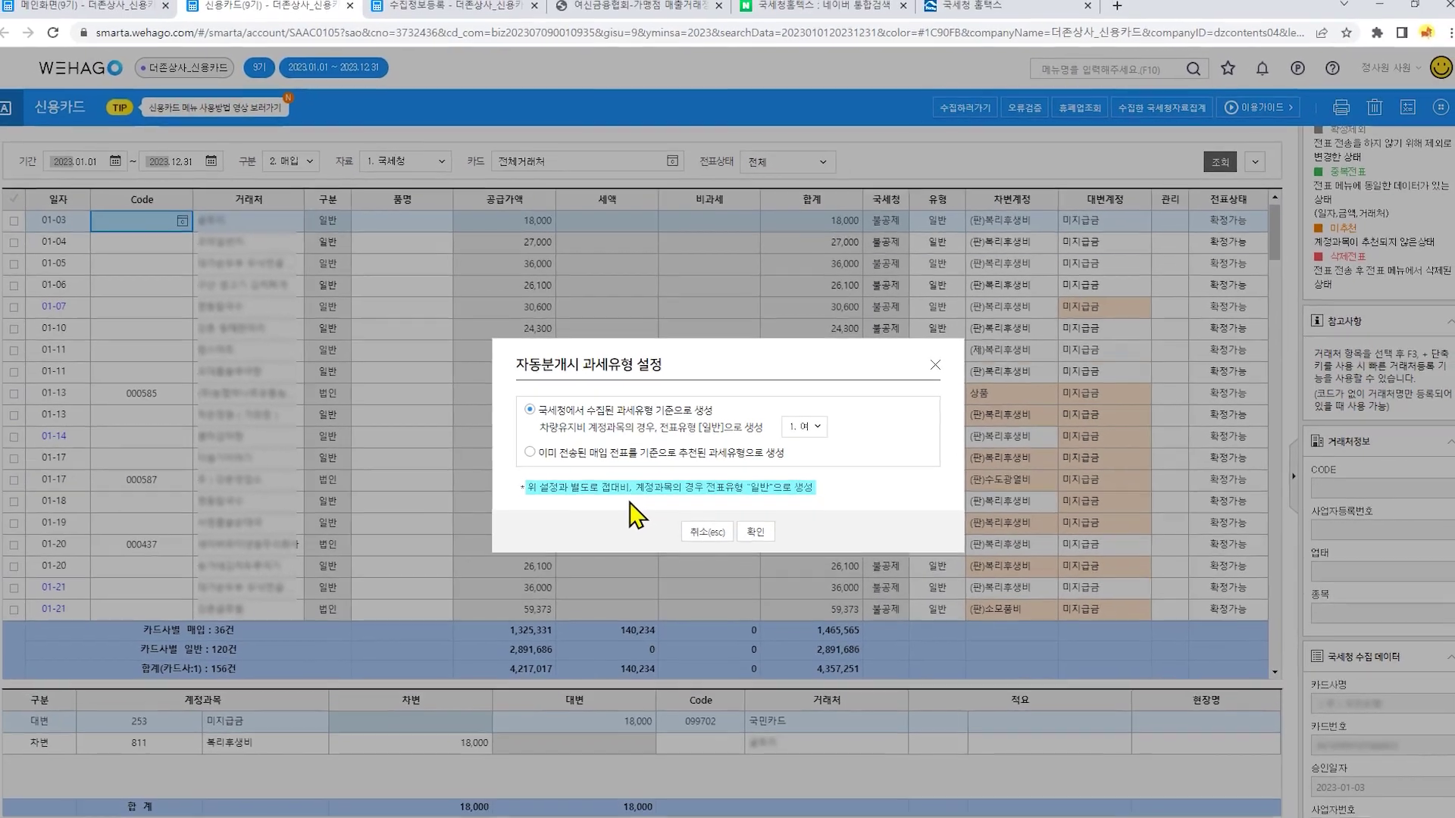
{"action": "left_click", "coordinate": [933, 367]}
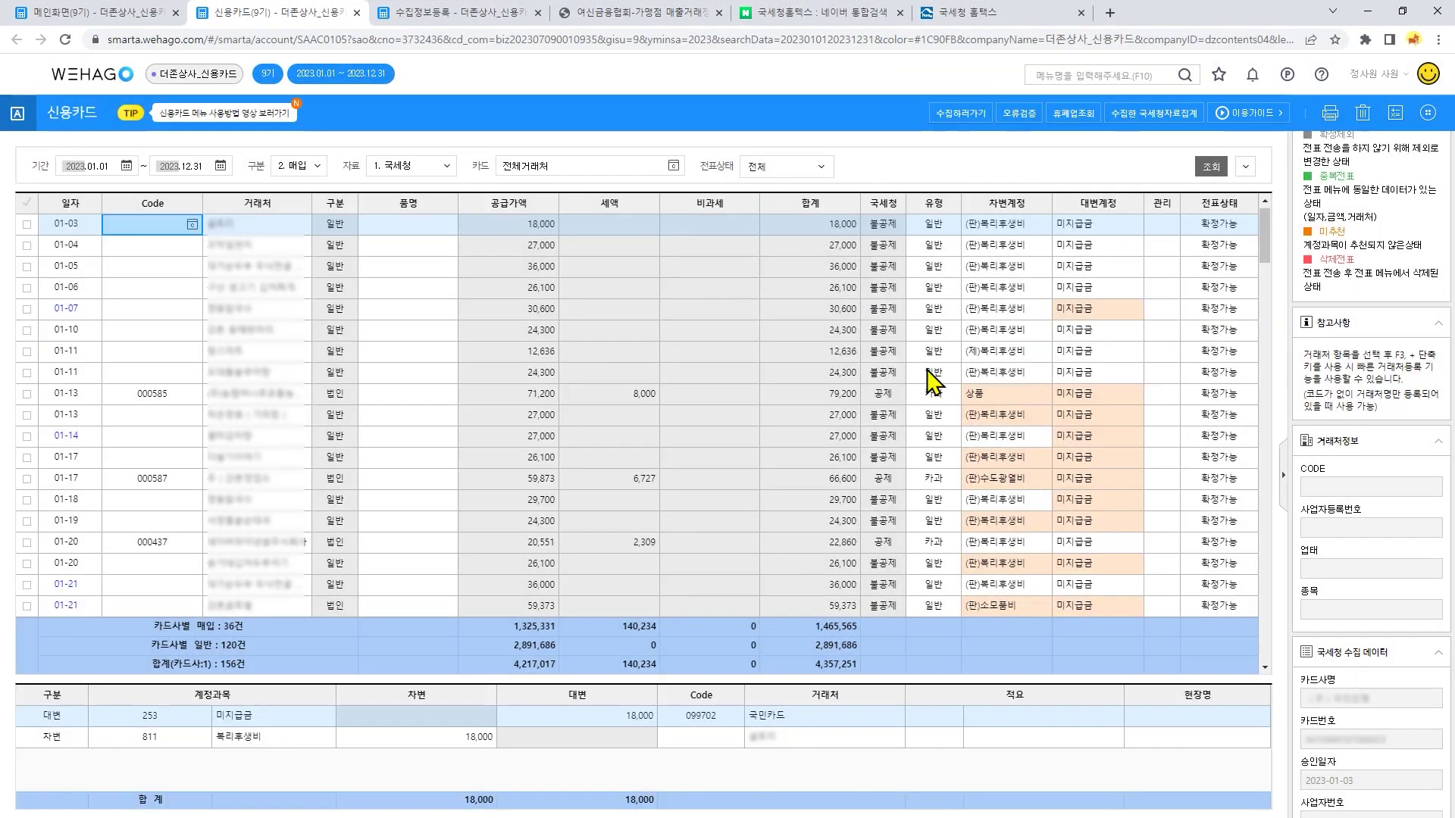
Query the purchases collected from the card companies by setting 자료 to 2. 카드사, dismissing the VAT filing notice.
{"action": "left_click", "coordinate": [449, 171]}
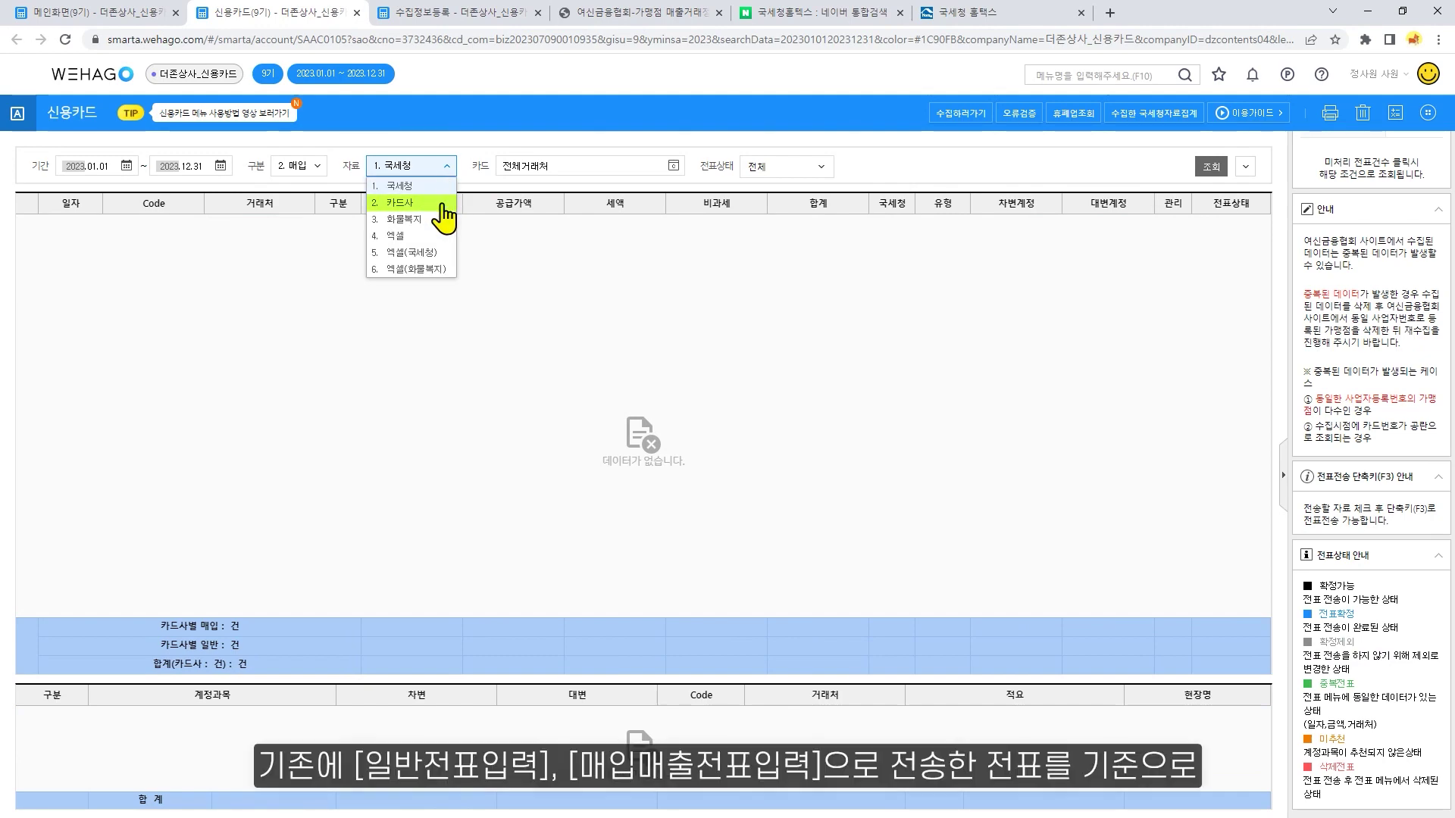
{"action": "left_click", "coordinate": [443, 203]}
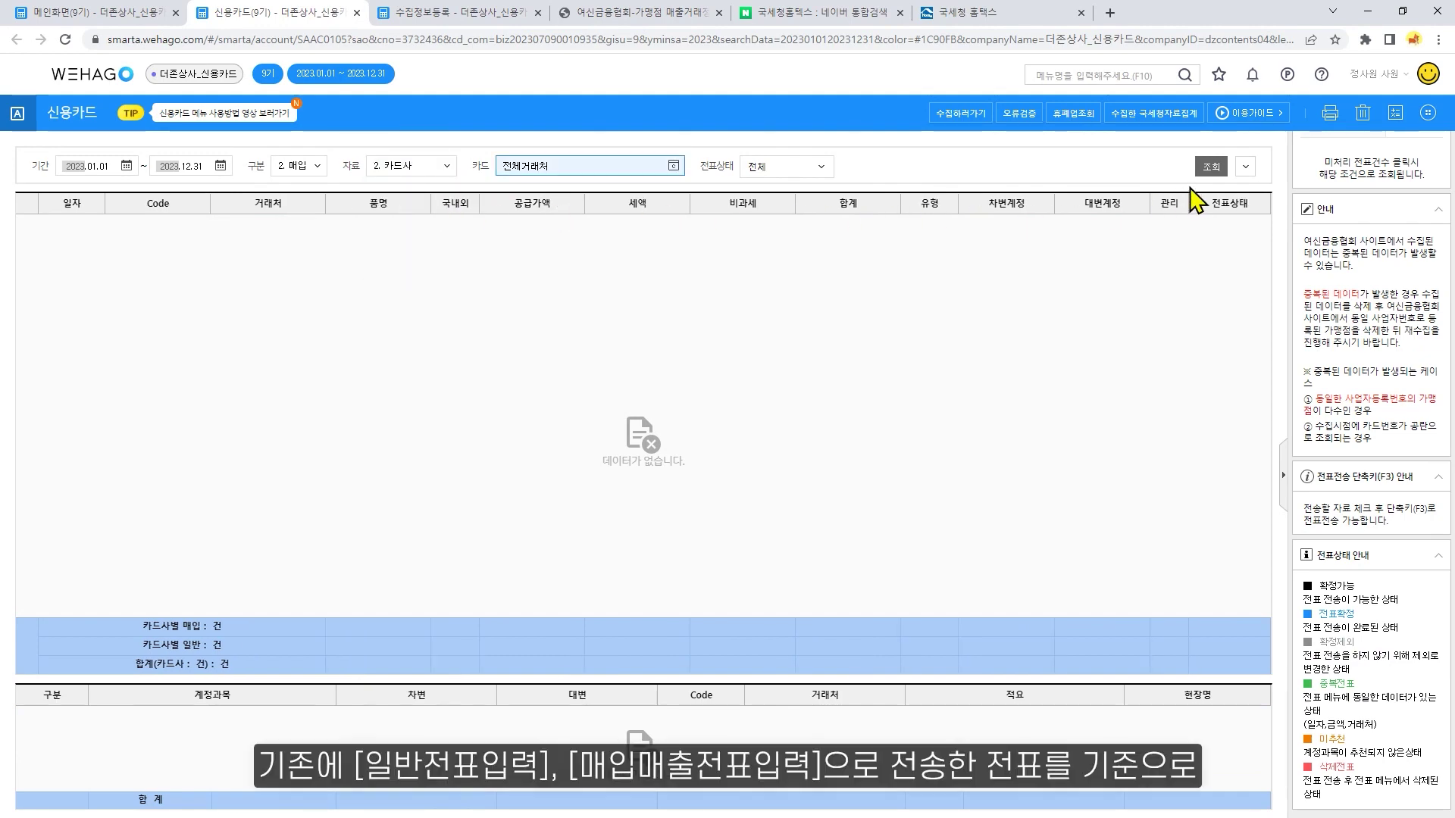
{"action": "left_click", "coordinate": [1211, 168]}
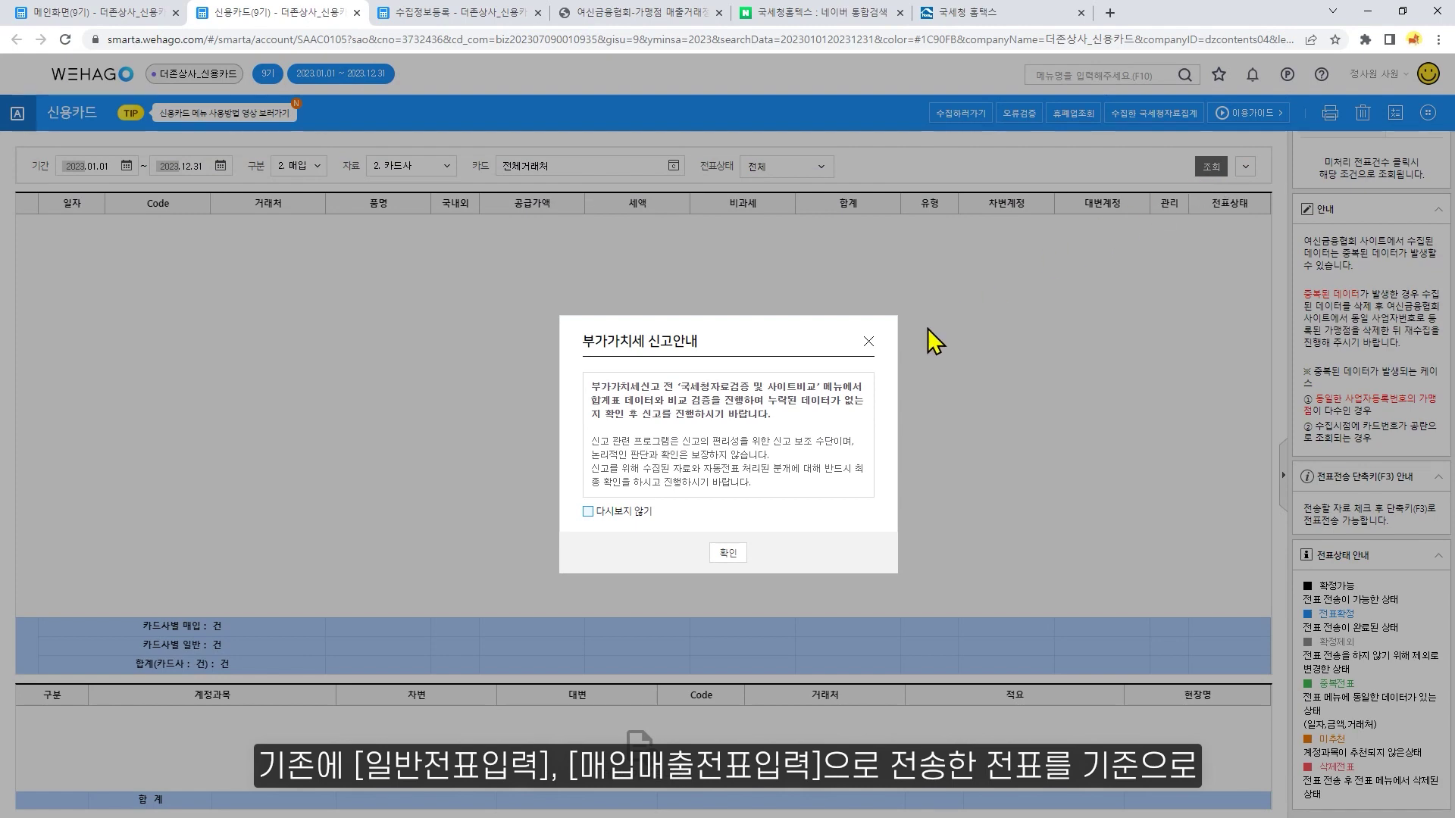
{"action": "left_click", "coordinate": [728, 553]}
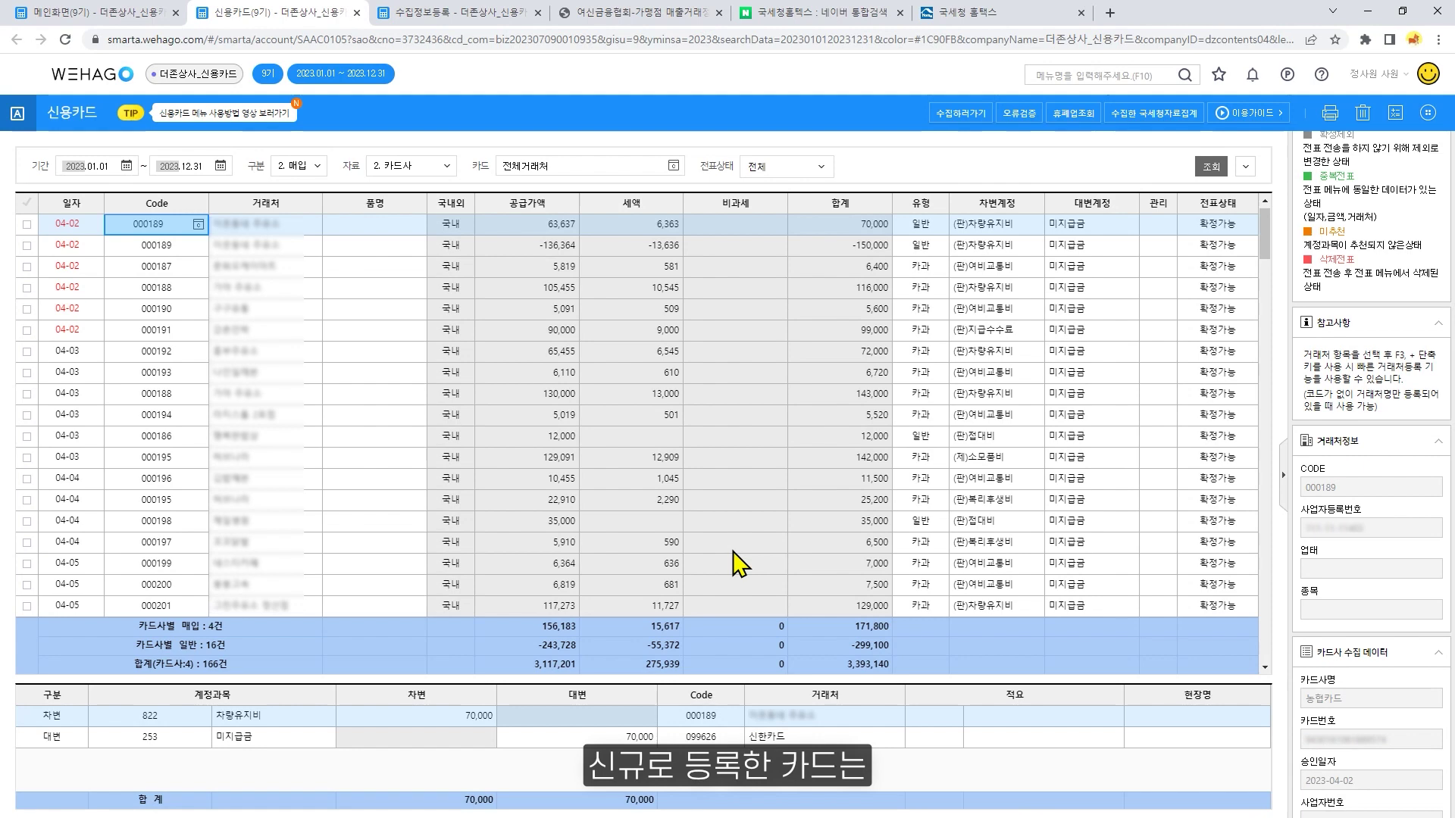
Review the card codes, settlement accounts and settlement vendors in 매입신용카드거래처등록, leaving them as they are.
{"action": "left_click", "coordinate": [1428, 113]}
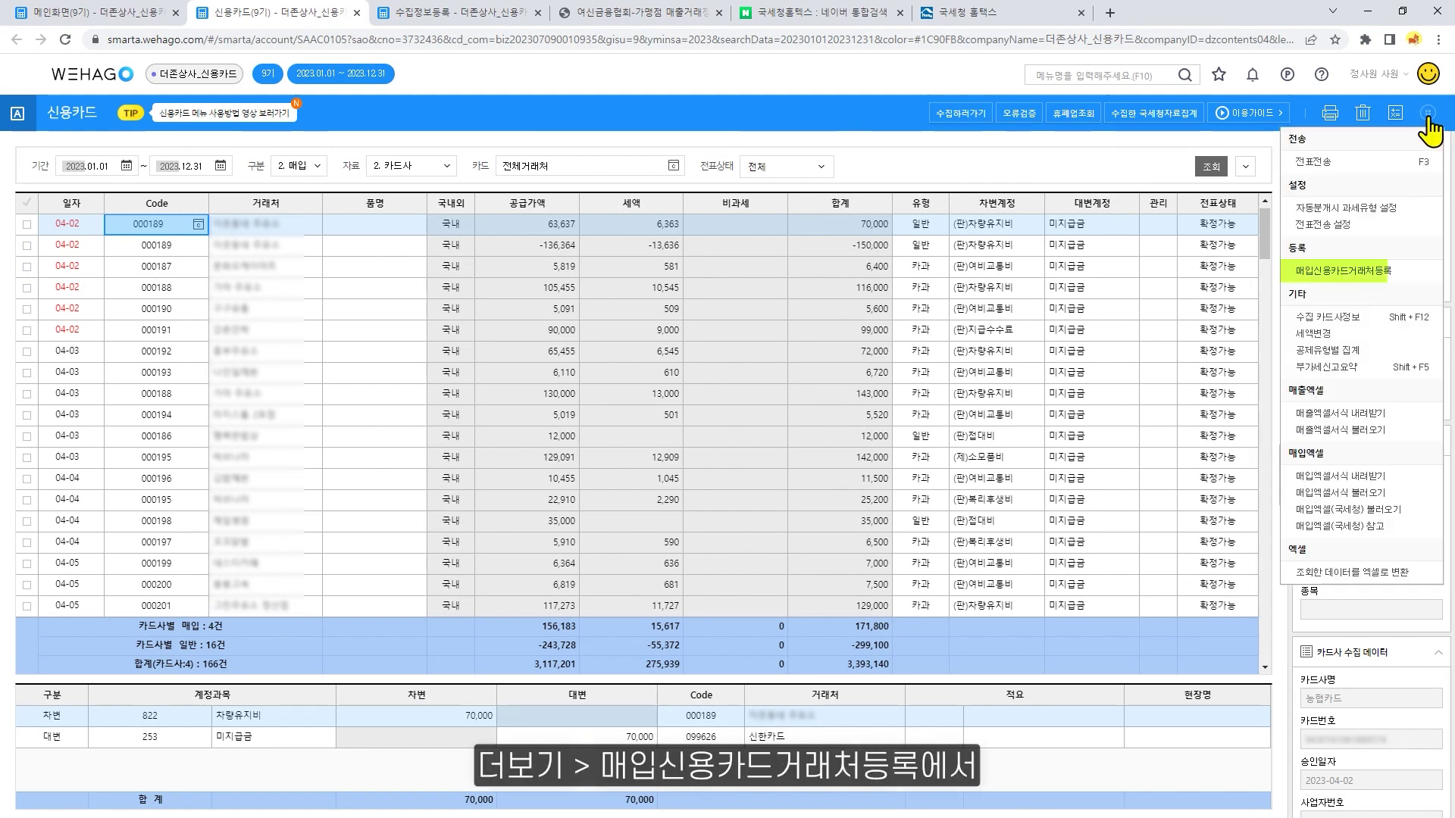
{"action": "left_click", "coordinate": [1395, 273]}
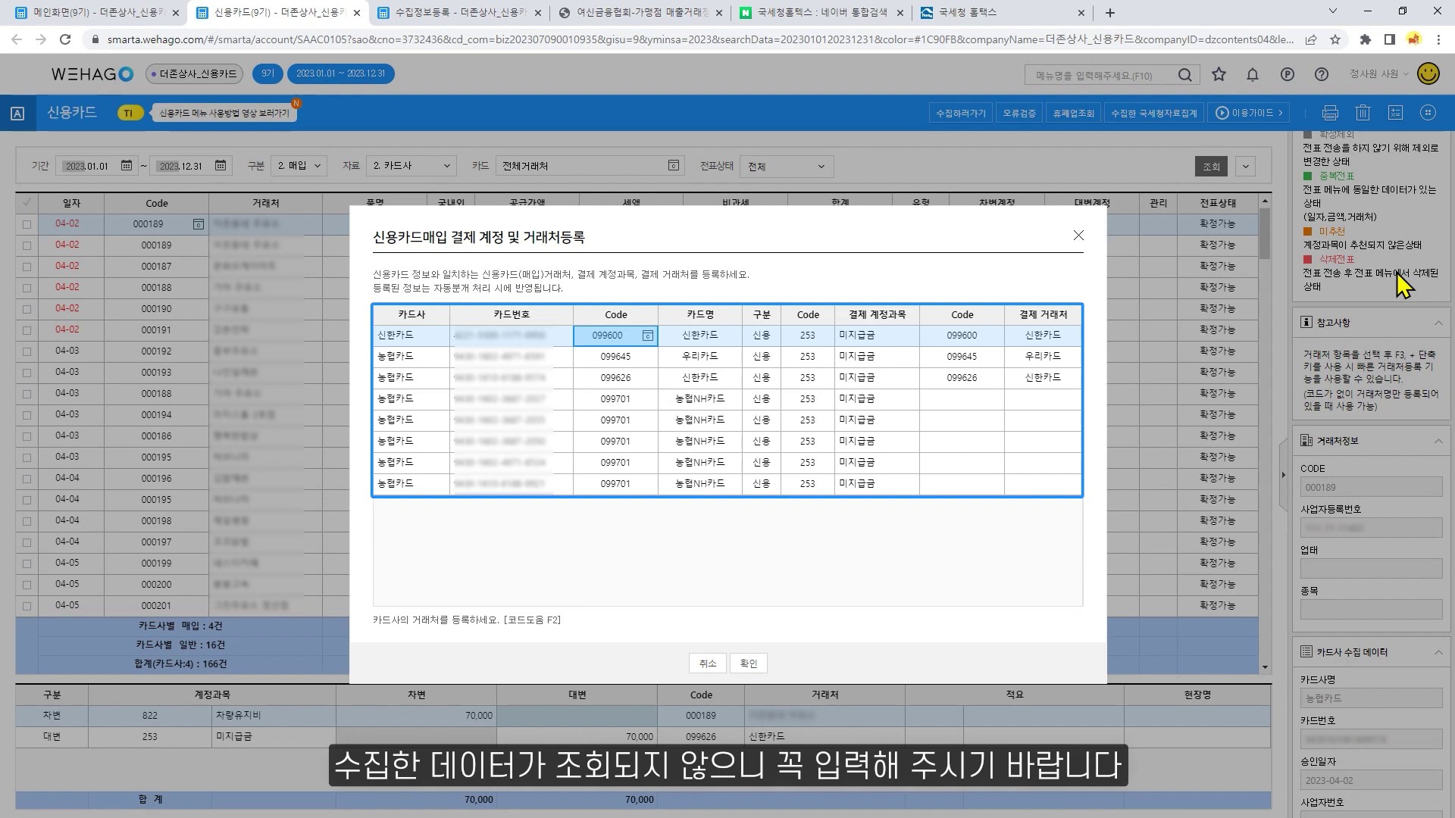
{"action": "left_click", "coordinate": [1079, 236]}
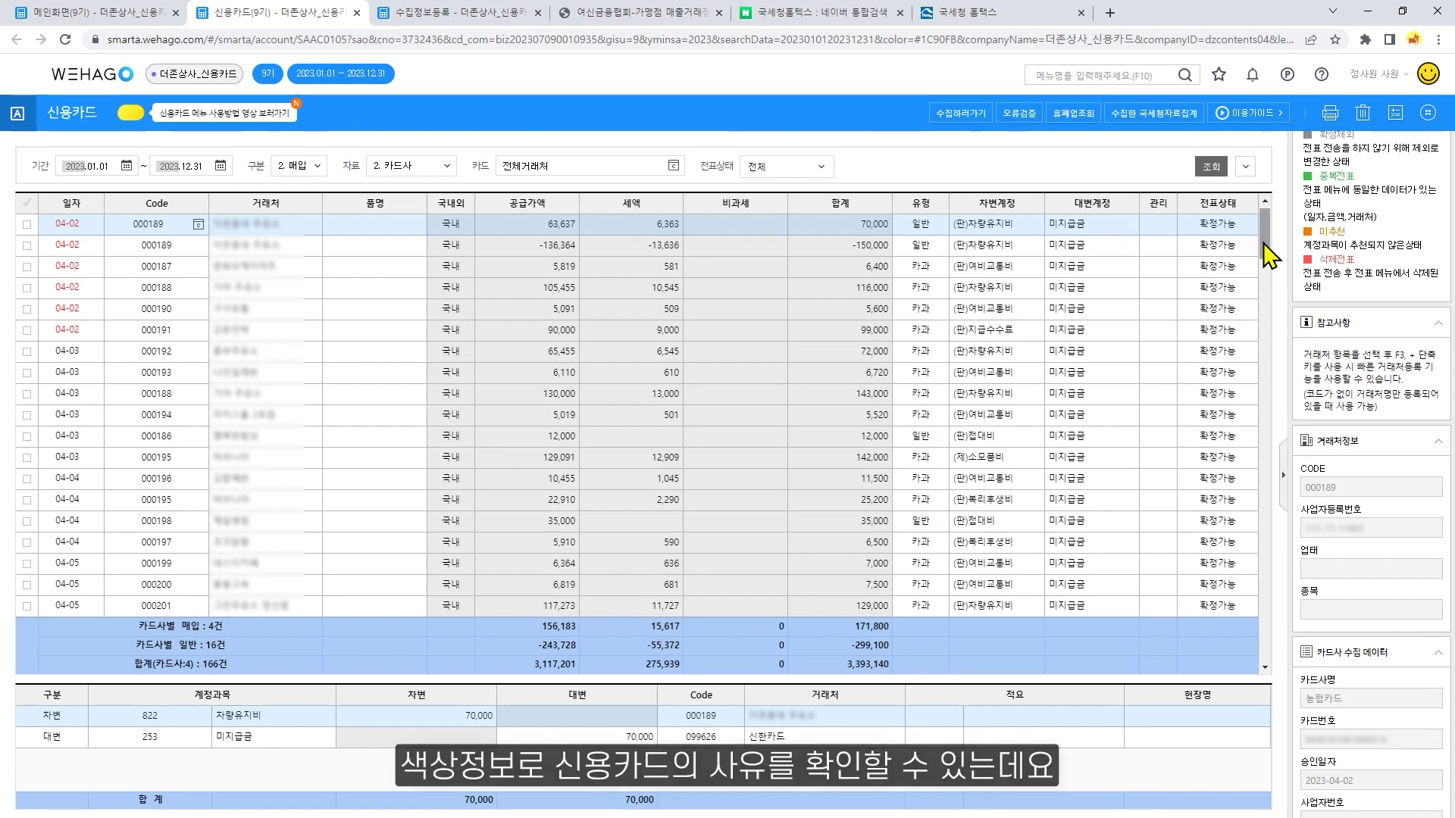
Examine the red-marked 04-11 purchase row and read the 색상안내 explanations of the colour codes.
{"action": "left_click_drag", "start_coordinate": [1265, 242], "coordinate": [1276, 378]}
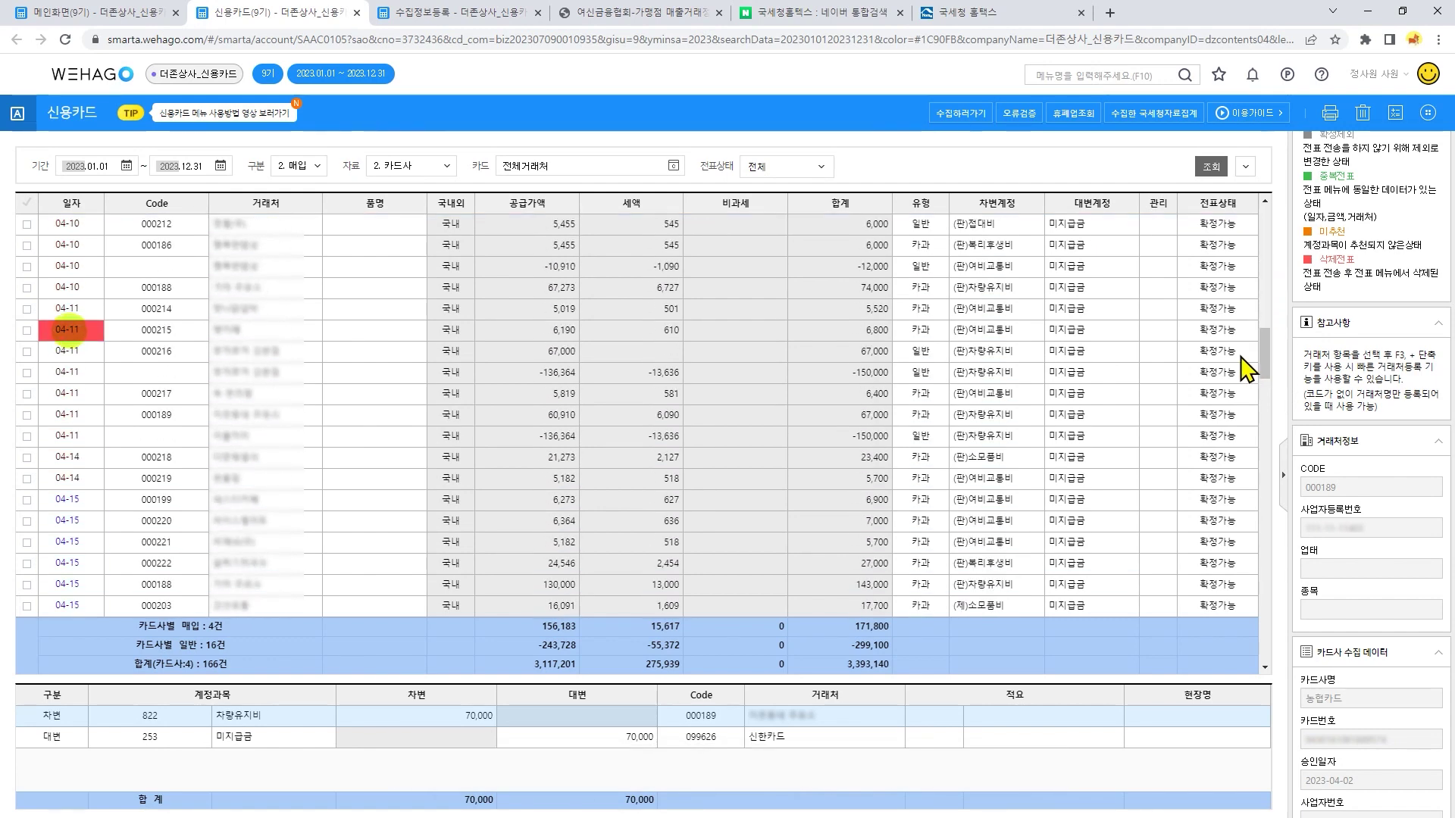
{"action": "left_click", "coordinate": [103, 342]}
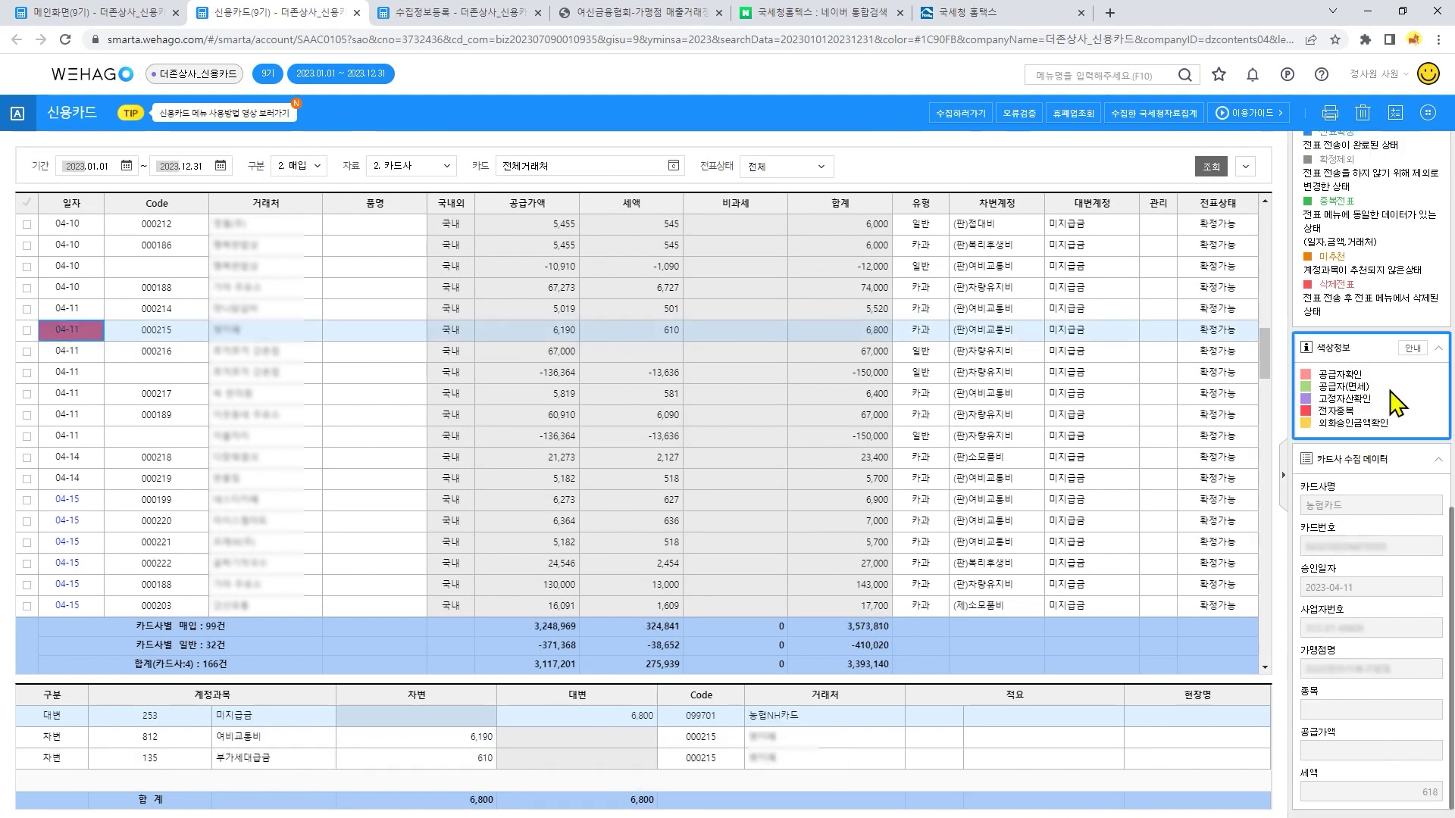
{"action": "left_click", "coordinate": [1412, 349]}
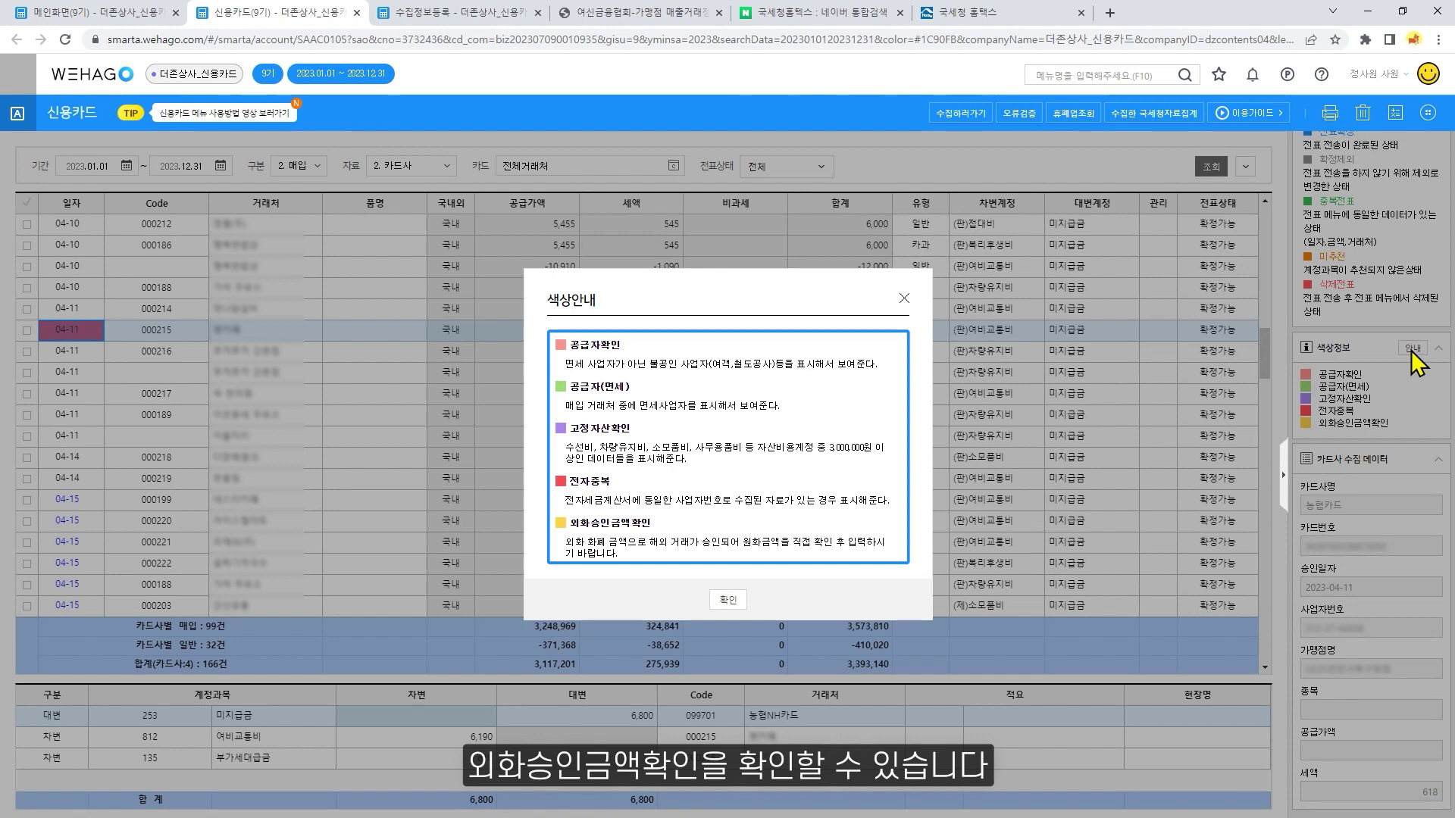
{"action": "left_click", "coordinate": [905, 300]}
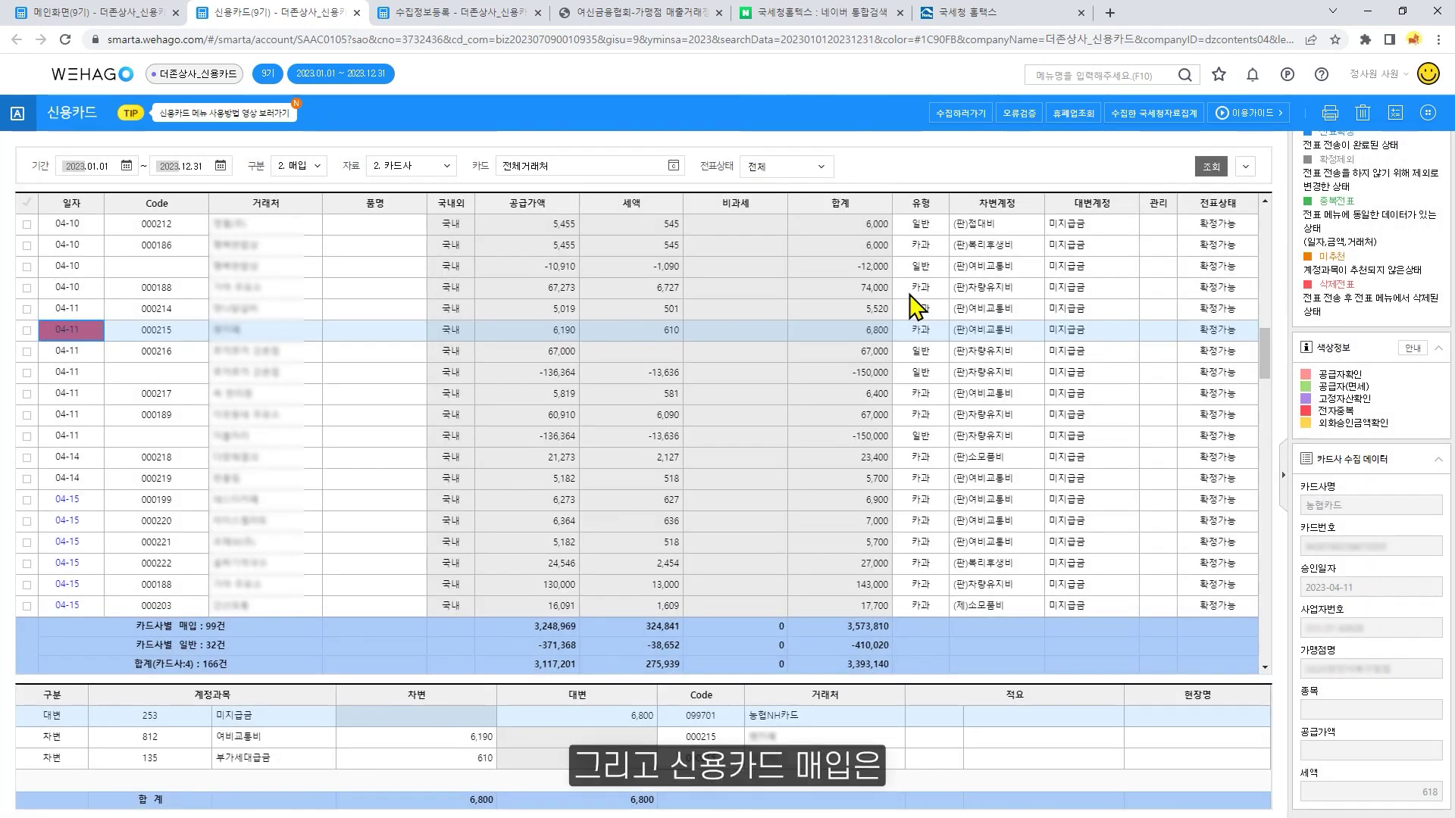
Enable 세액변경 and set the 세액 of the 04-11 purchase totalling 5,520 to 500.
{"action": "left_click", "coordinate": [671, 309]}
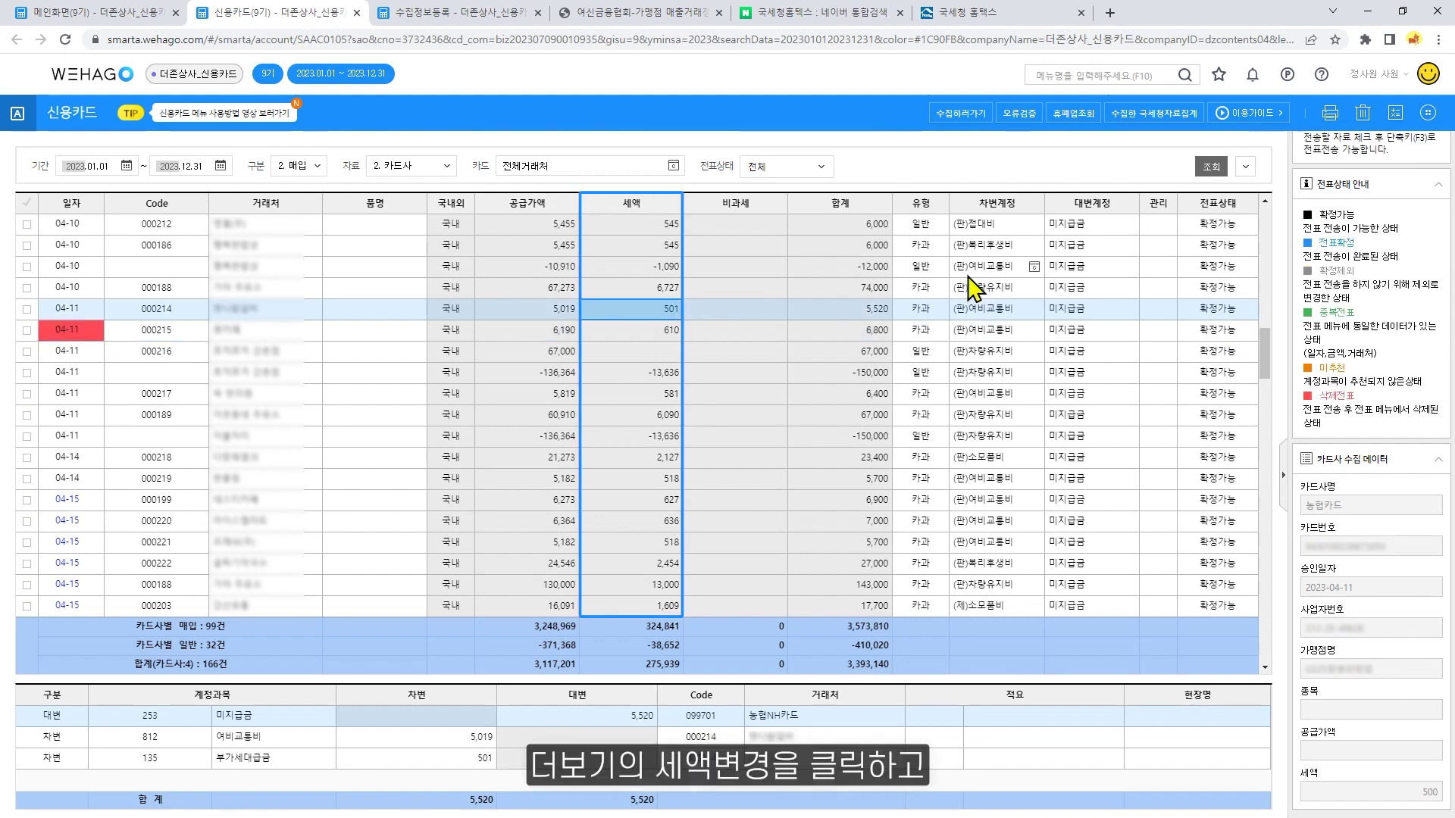
{"action": "left_click", "coordinate": [1427, 113]}
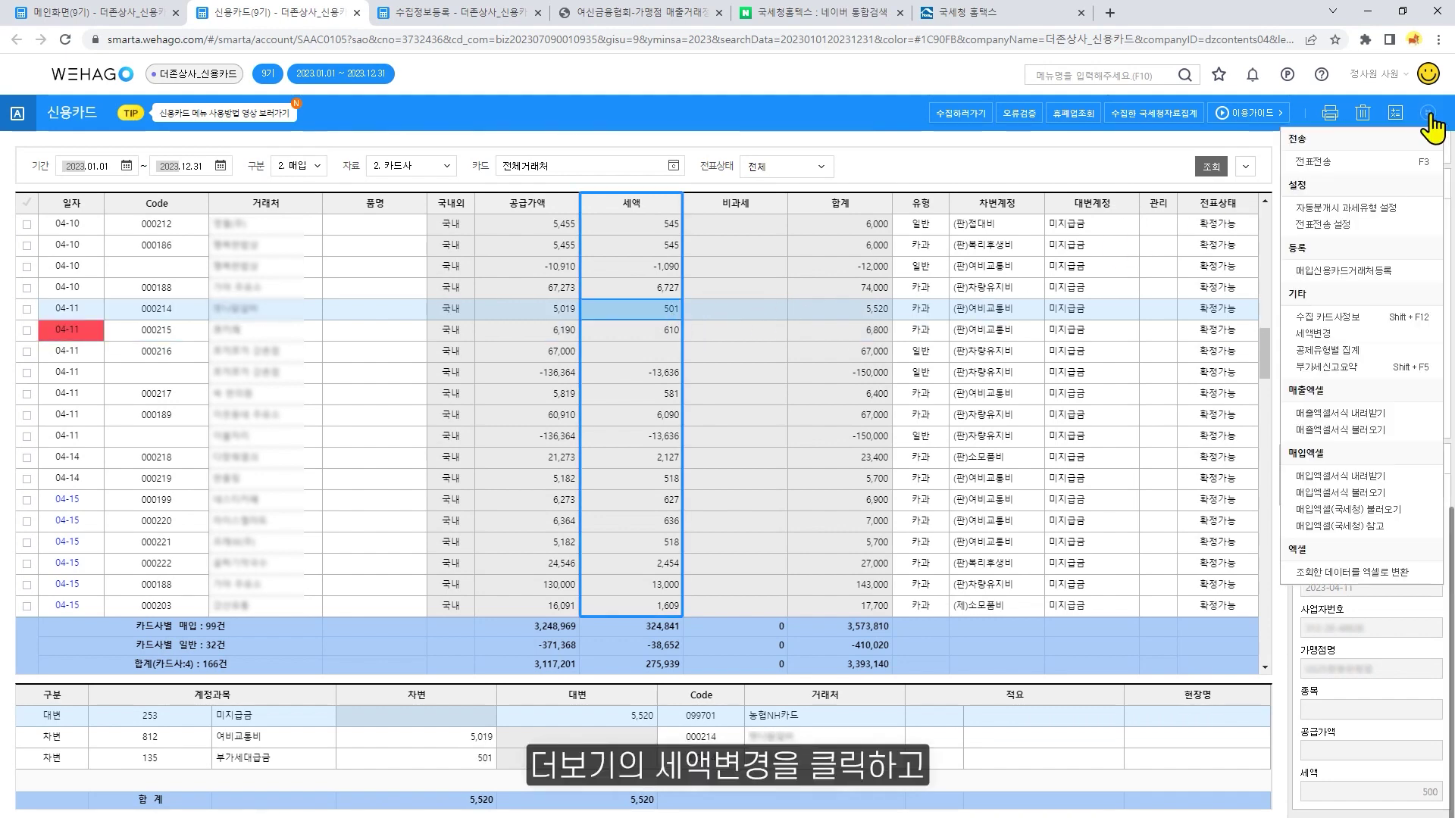
{"action": "left_click", "coordinate": [1382, 337]}
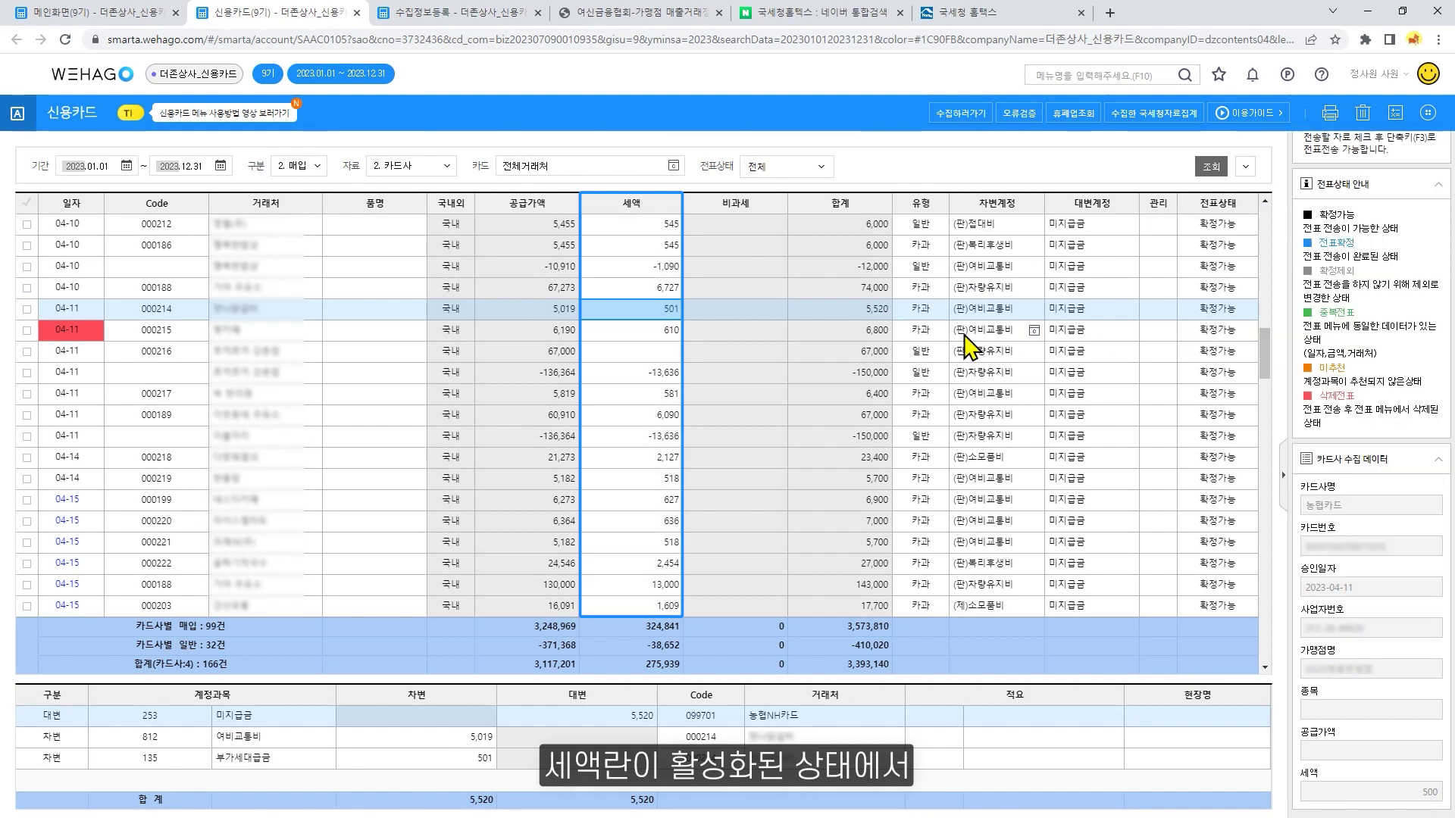
{"action": "type", "text": "500"}
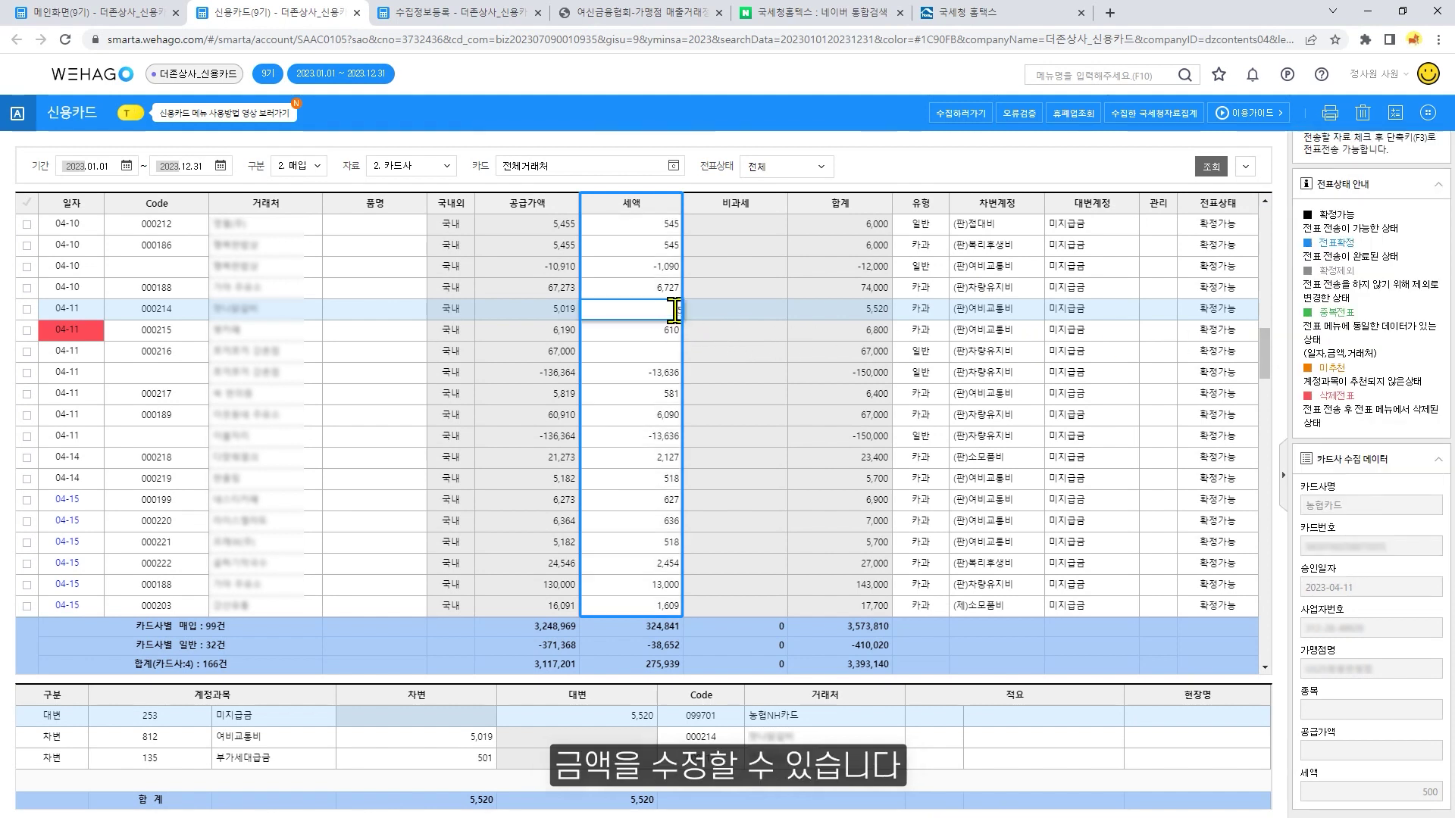
{"action": "key", "text": "Return"}
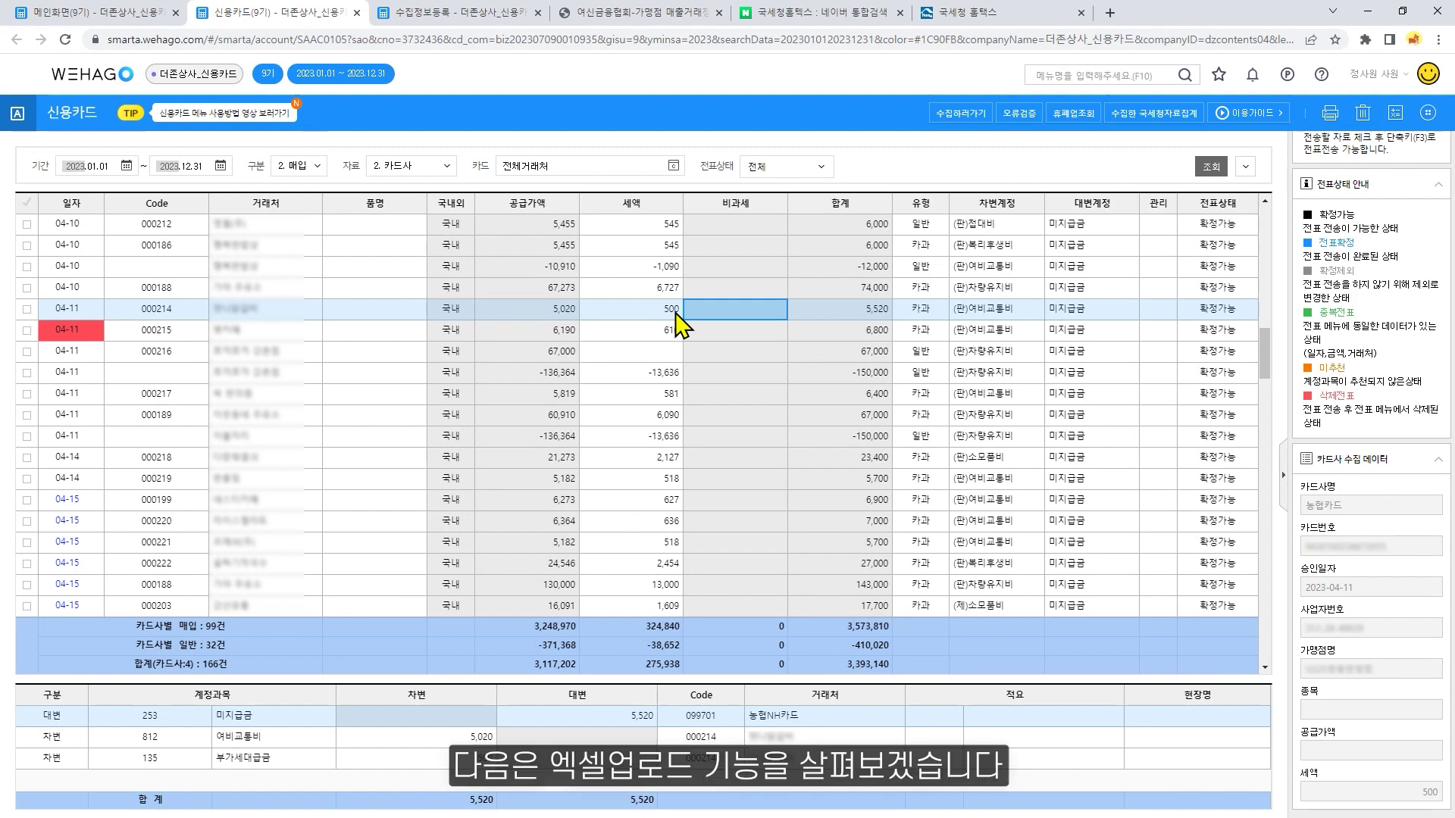
Set 자료 to 4. 엑셀 and open the 신용카드 매입 엑셀 업로드 dialog with 매입엑셀서식 불러오기.
{"action": "left_click", "coordinate": [448, 173]}
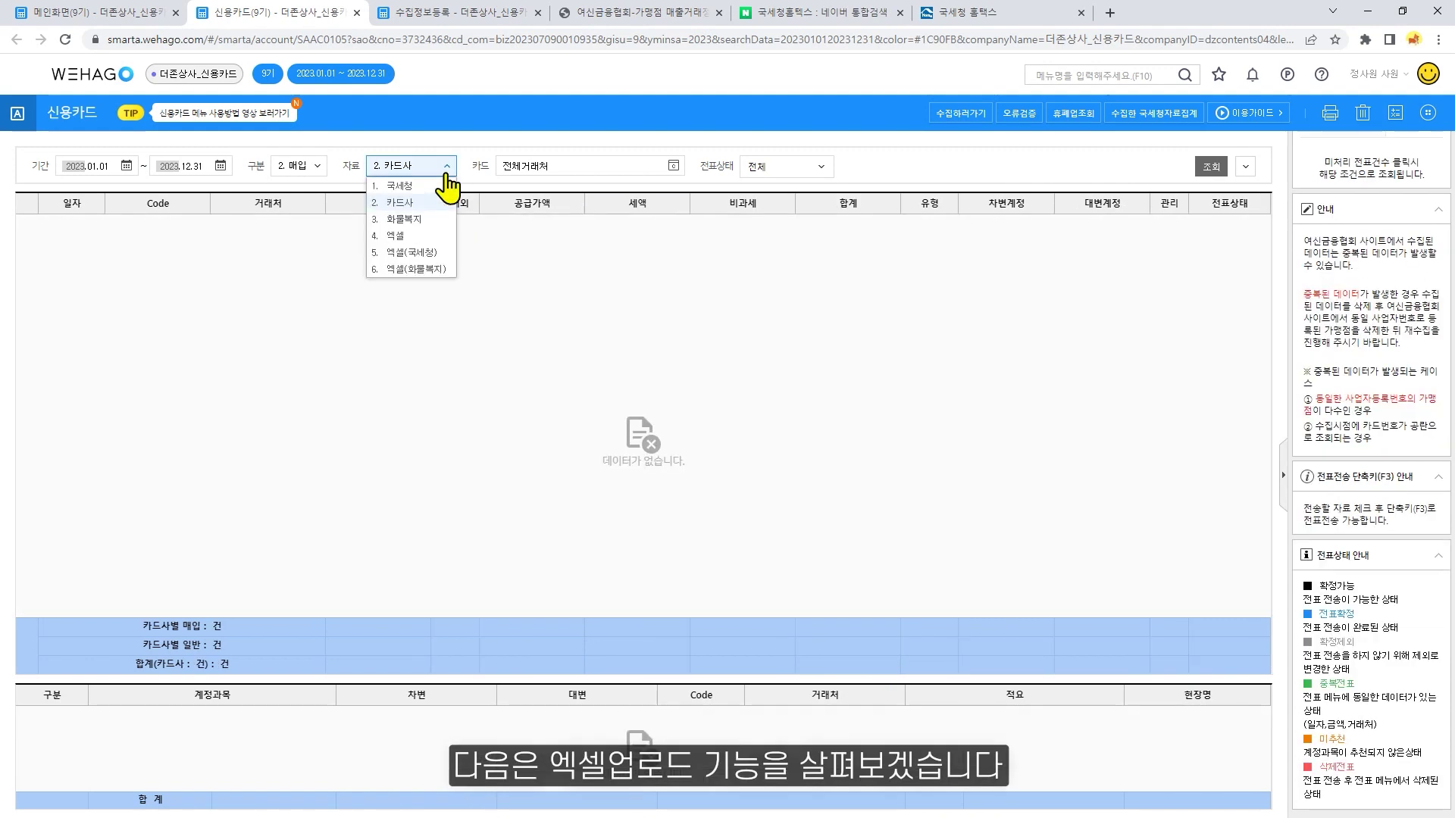
{"action": "left_click", "coordinate": [439, 237]}
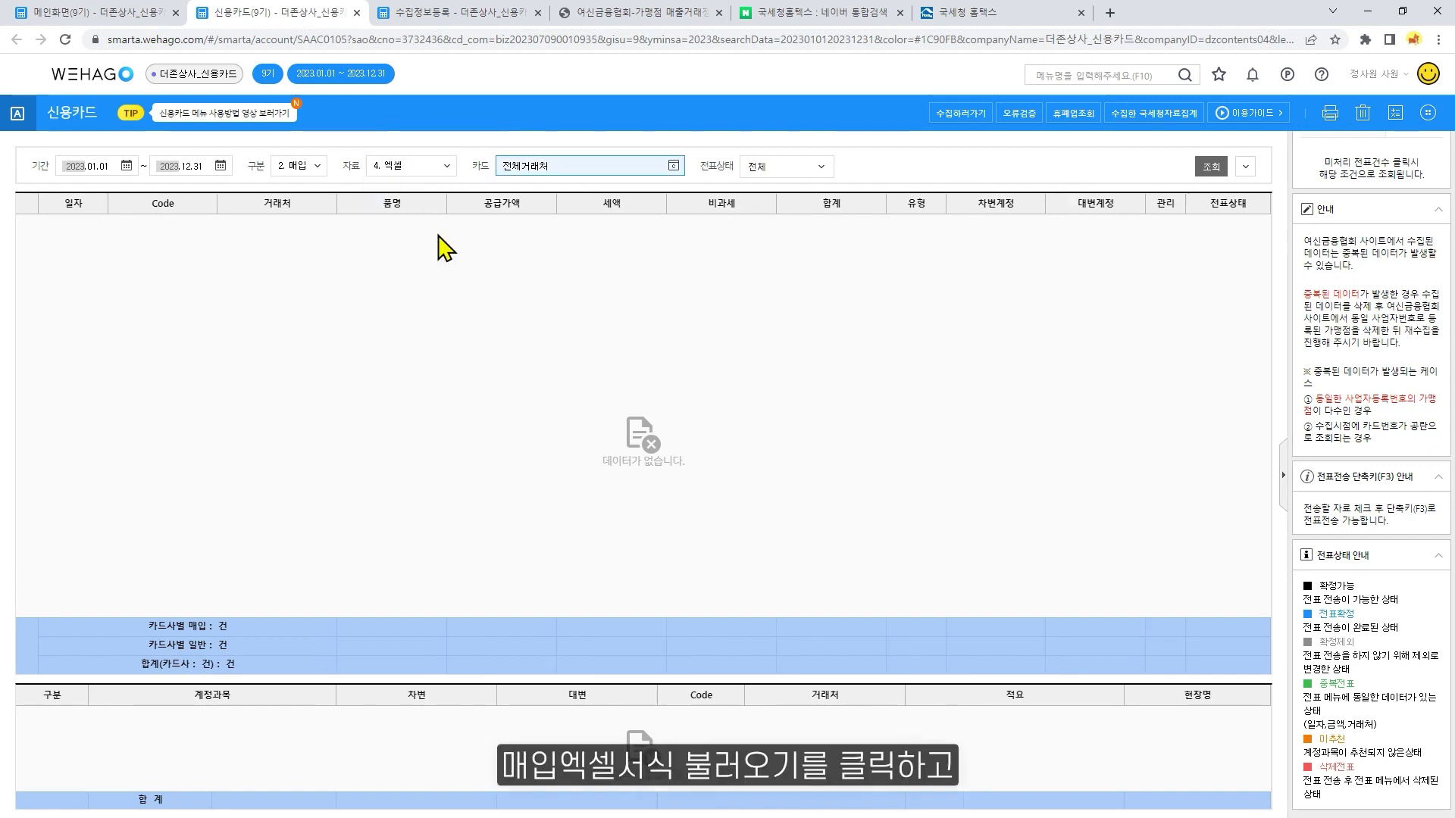
{"action": "left_click", "coordinate": [1428, 112]}
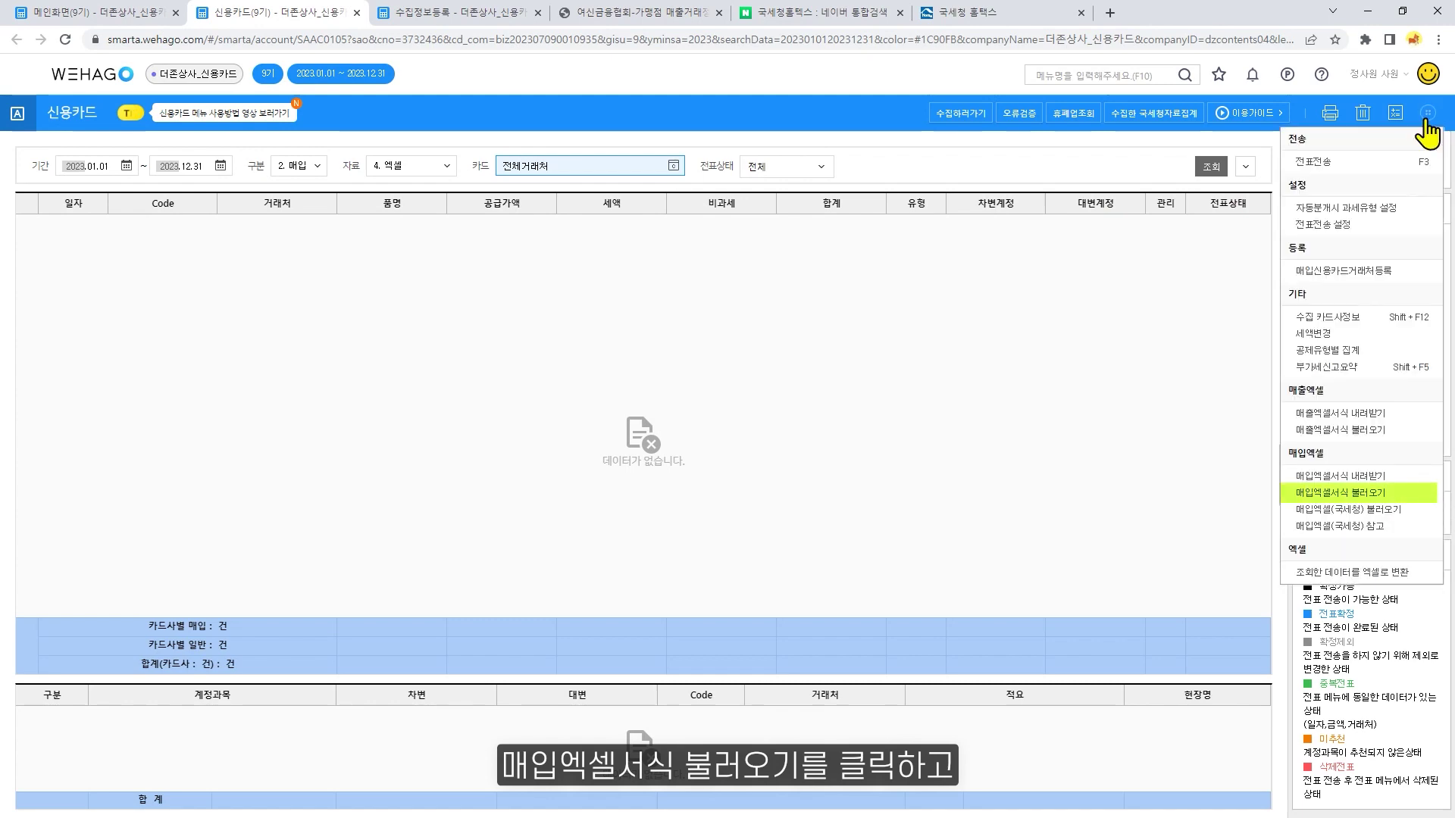
{"action": "left_click", "coordinate": [1417, 492]}
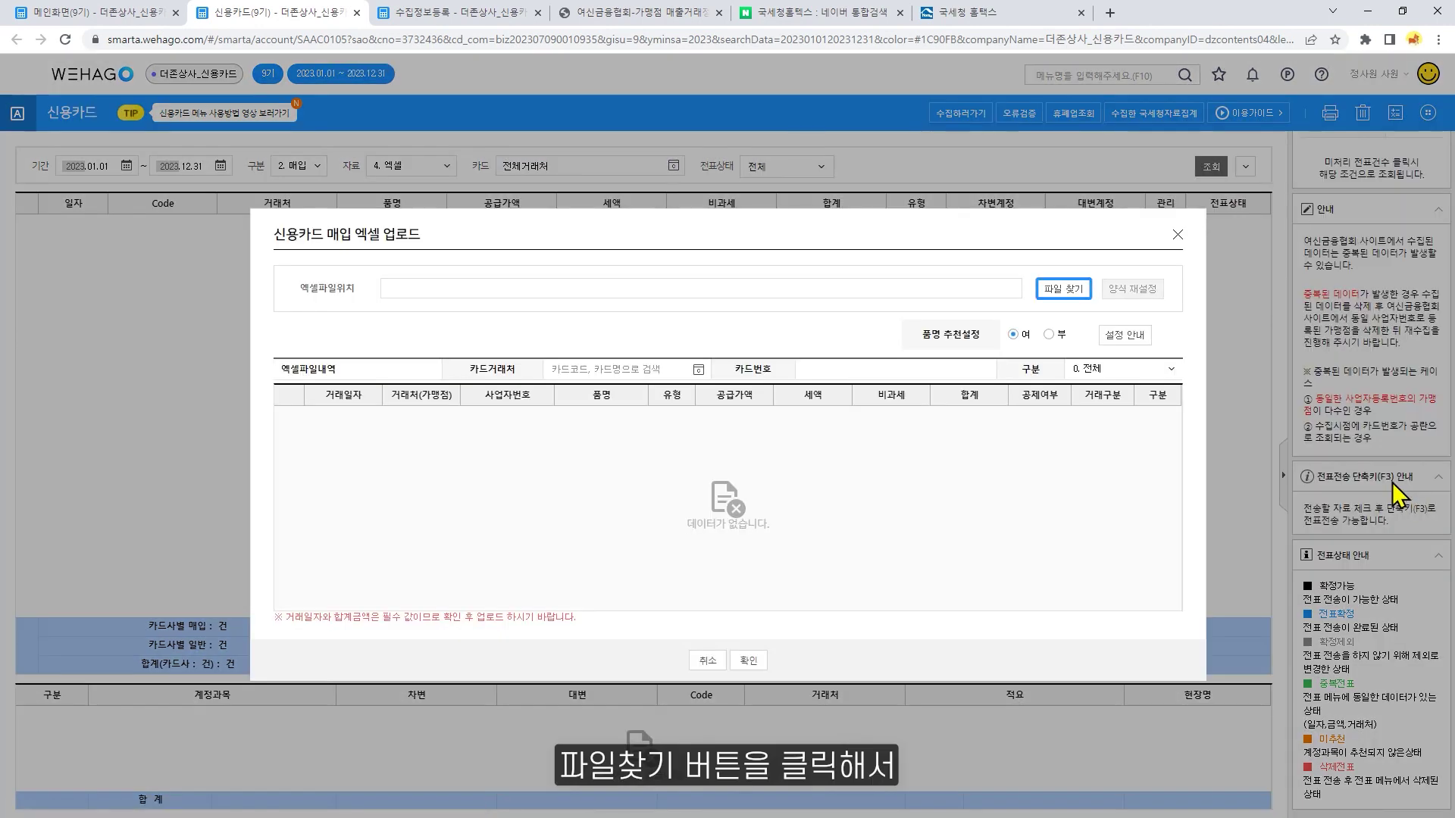
Load 신용카드이용내역_승인_국내통합.xls for the purchase upload and set its row 1 as the Excel title row.
{"action": "left_click", "coordinate": [1066, 292]}
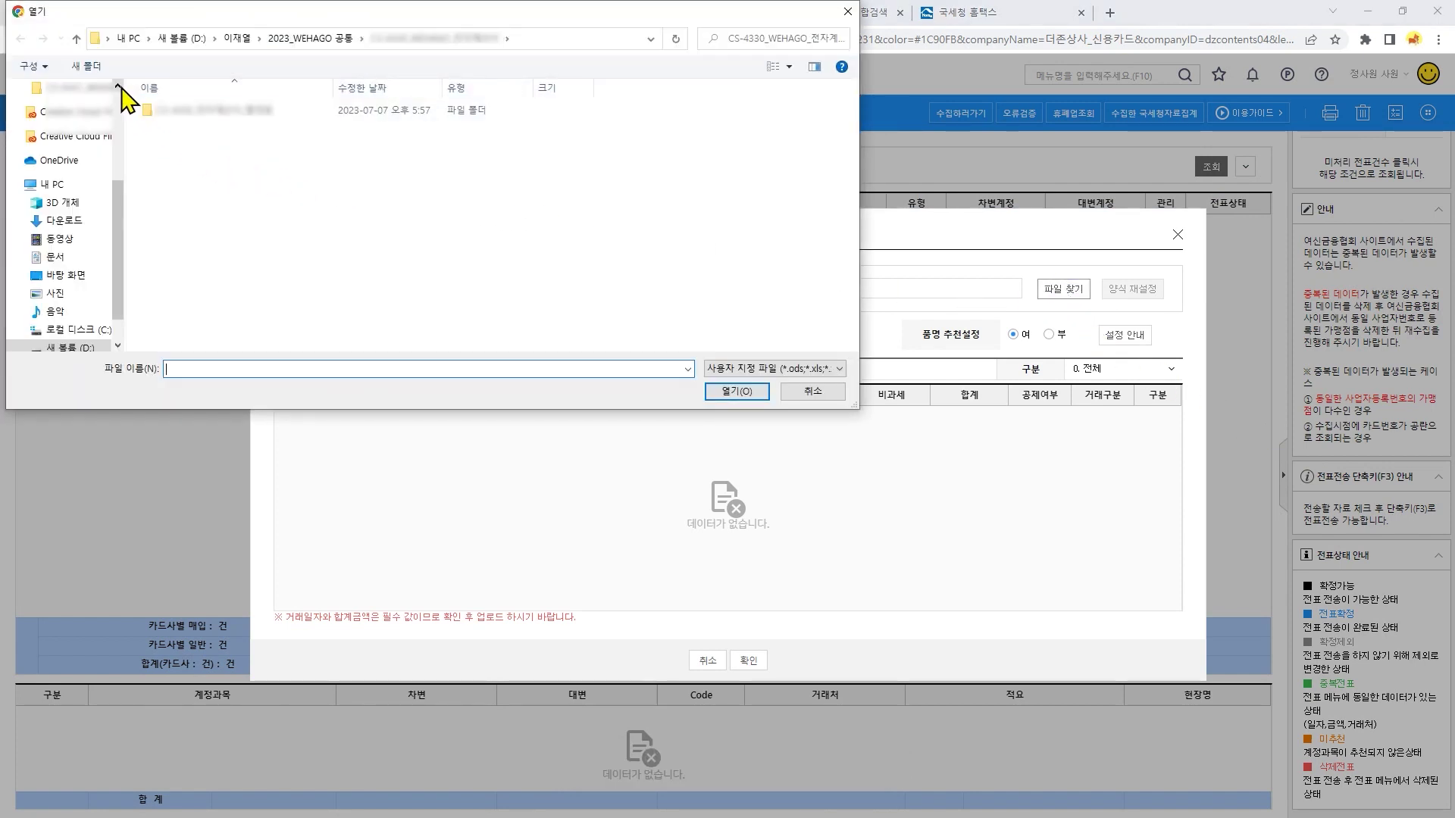
{"action": "scroll", "coordinate": [114, 90], "scroll_direction": "up", "scroll_amount": 1}
{"action": "left_click", "coordinate": [95, 126]}
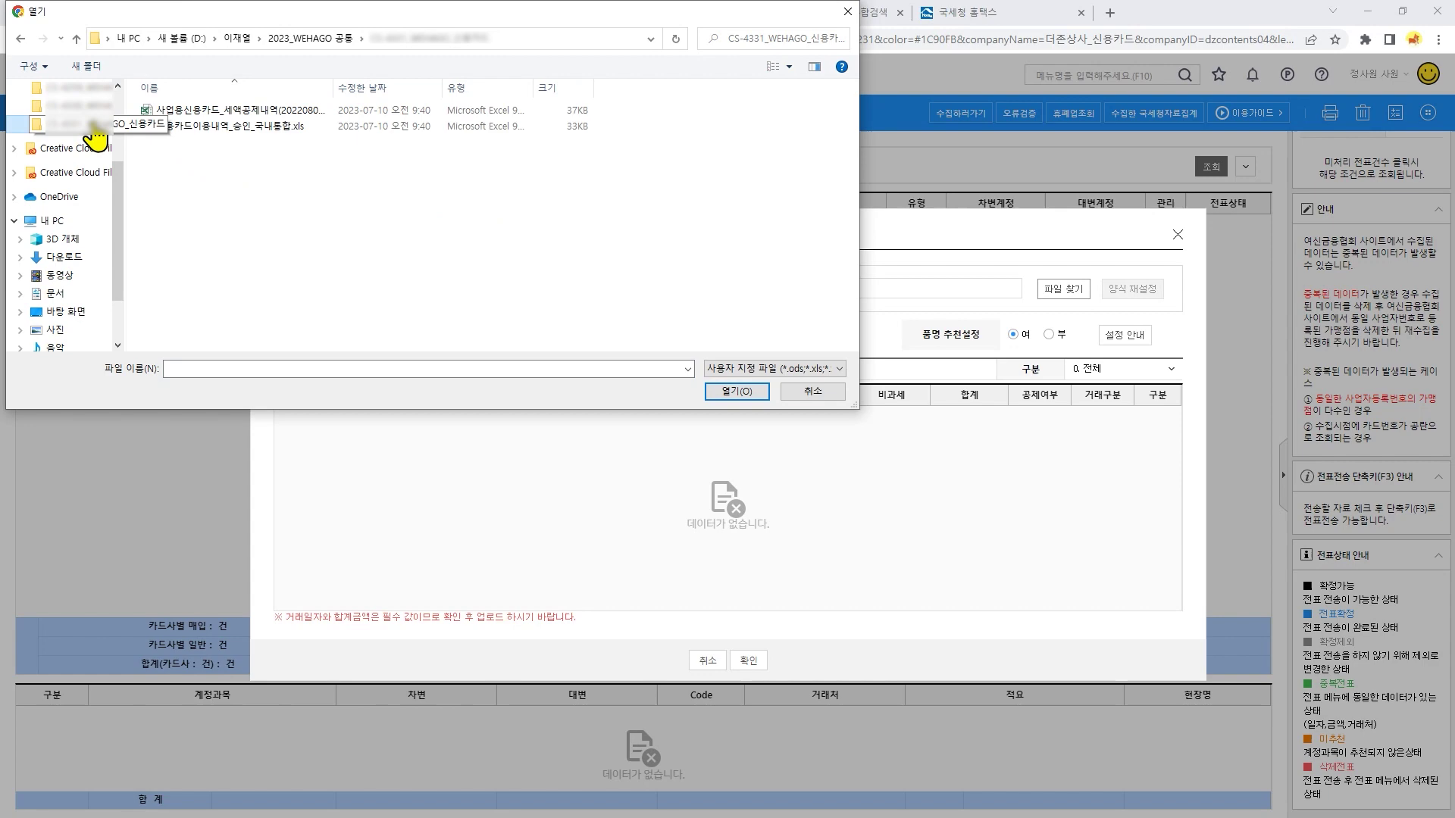
{"action": "left_click", "coordinate": [267, 127]}
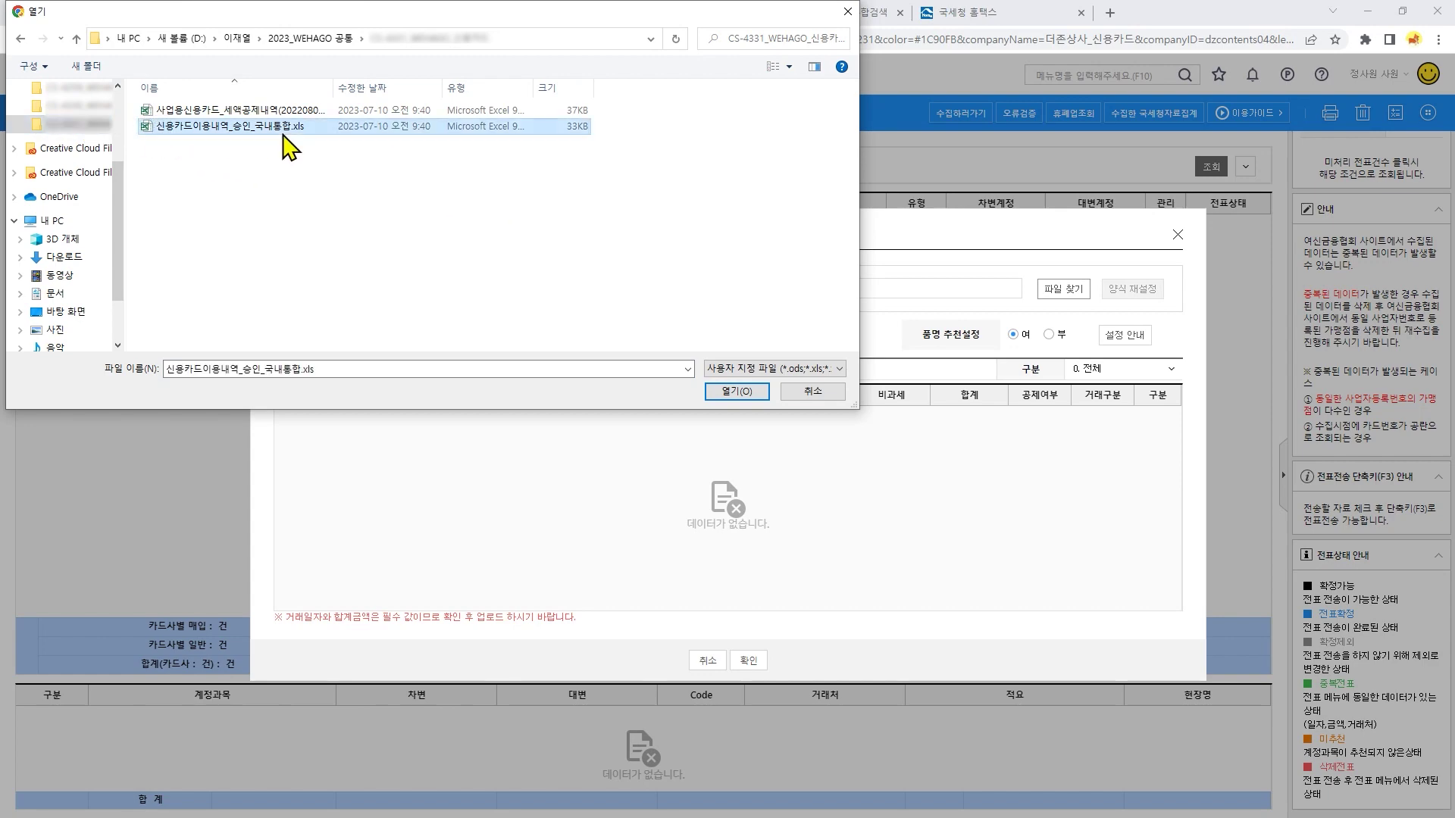
{"action": "left_click", "coordinate": [738, 392]}
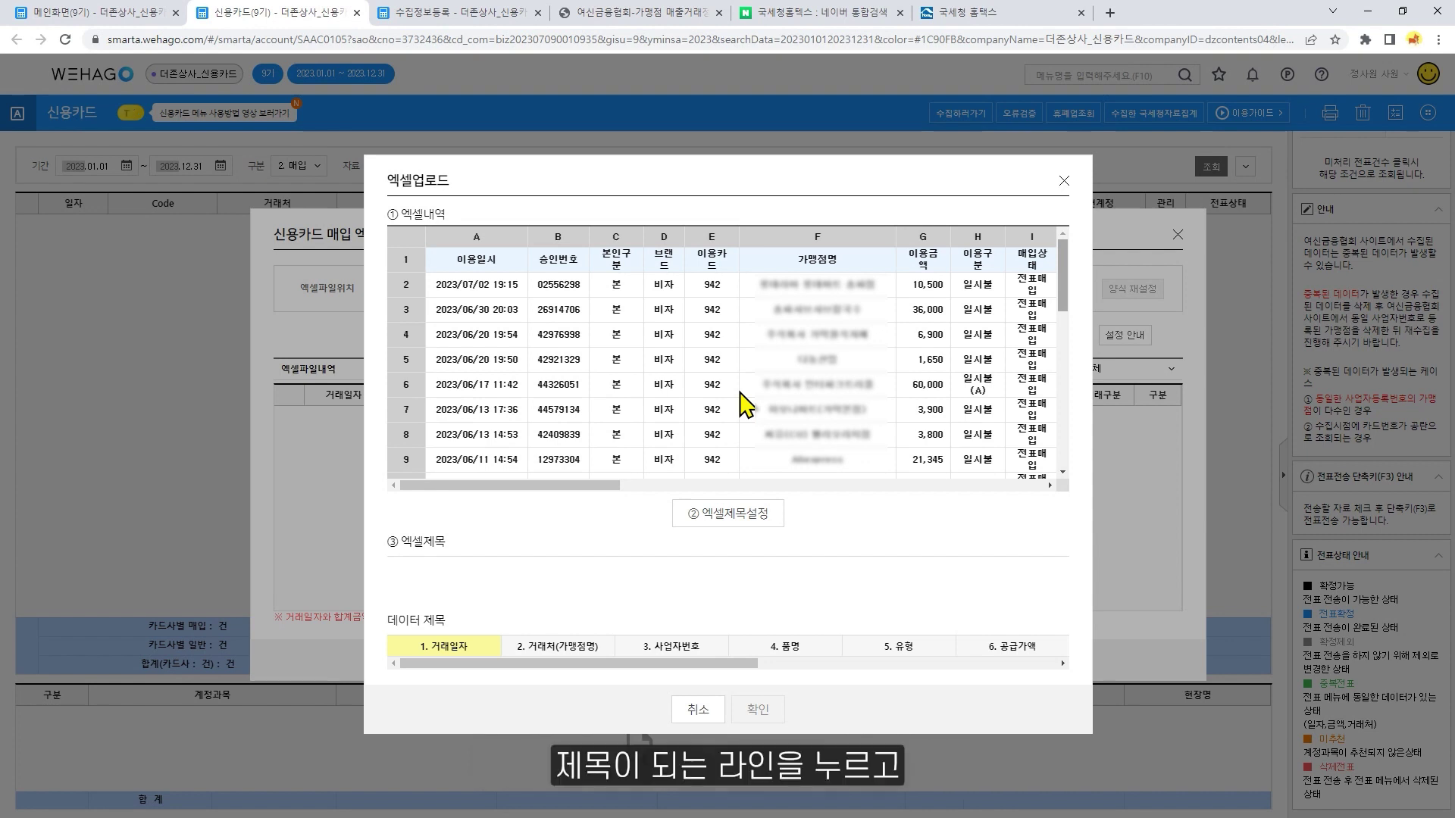
{"action": "left_click", "coordinate": [756, 270]}
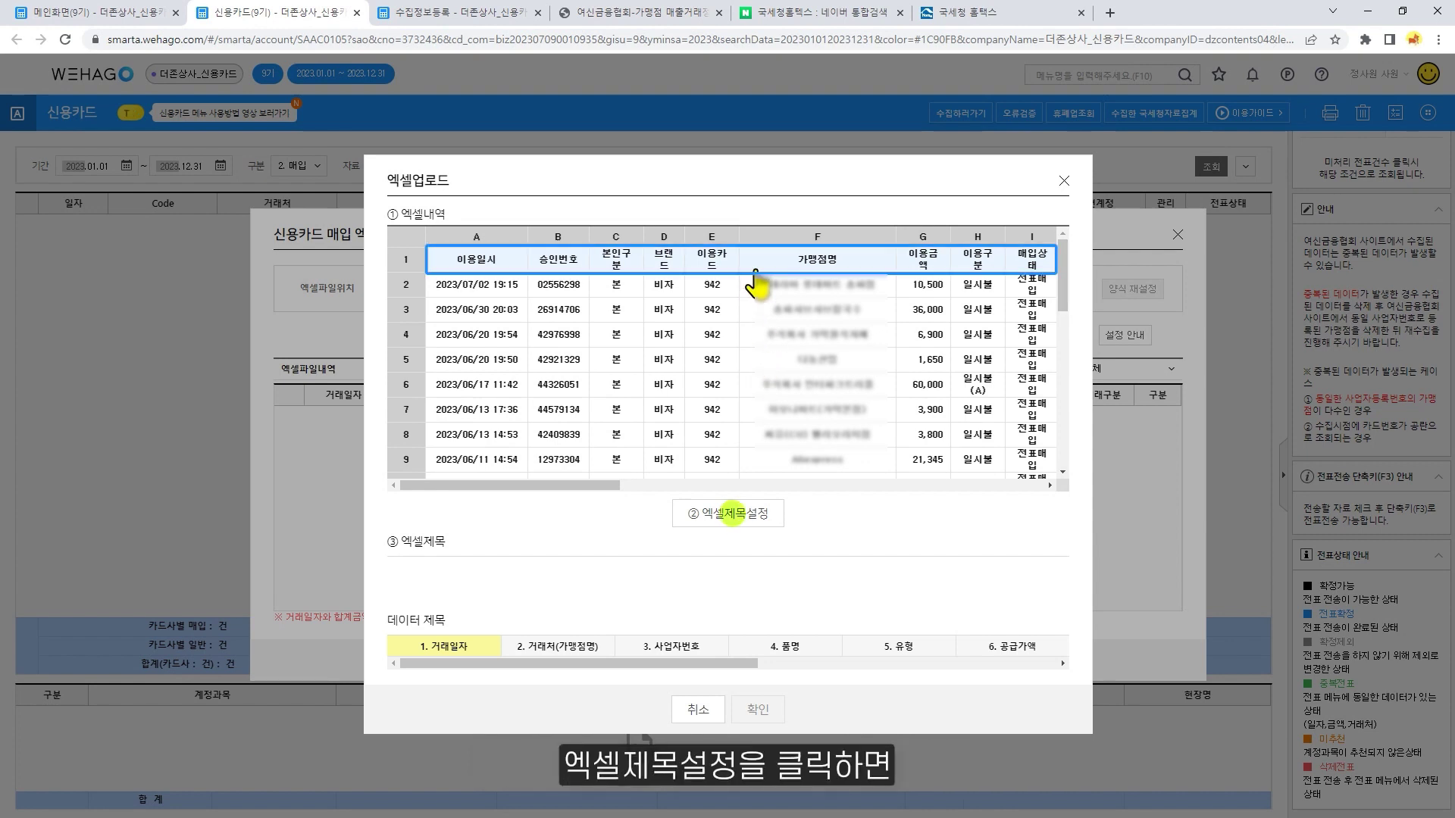
{"action": "left_click", "coordinate": [753, 518]}
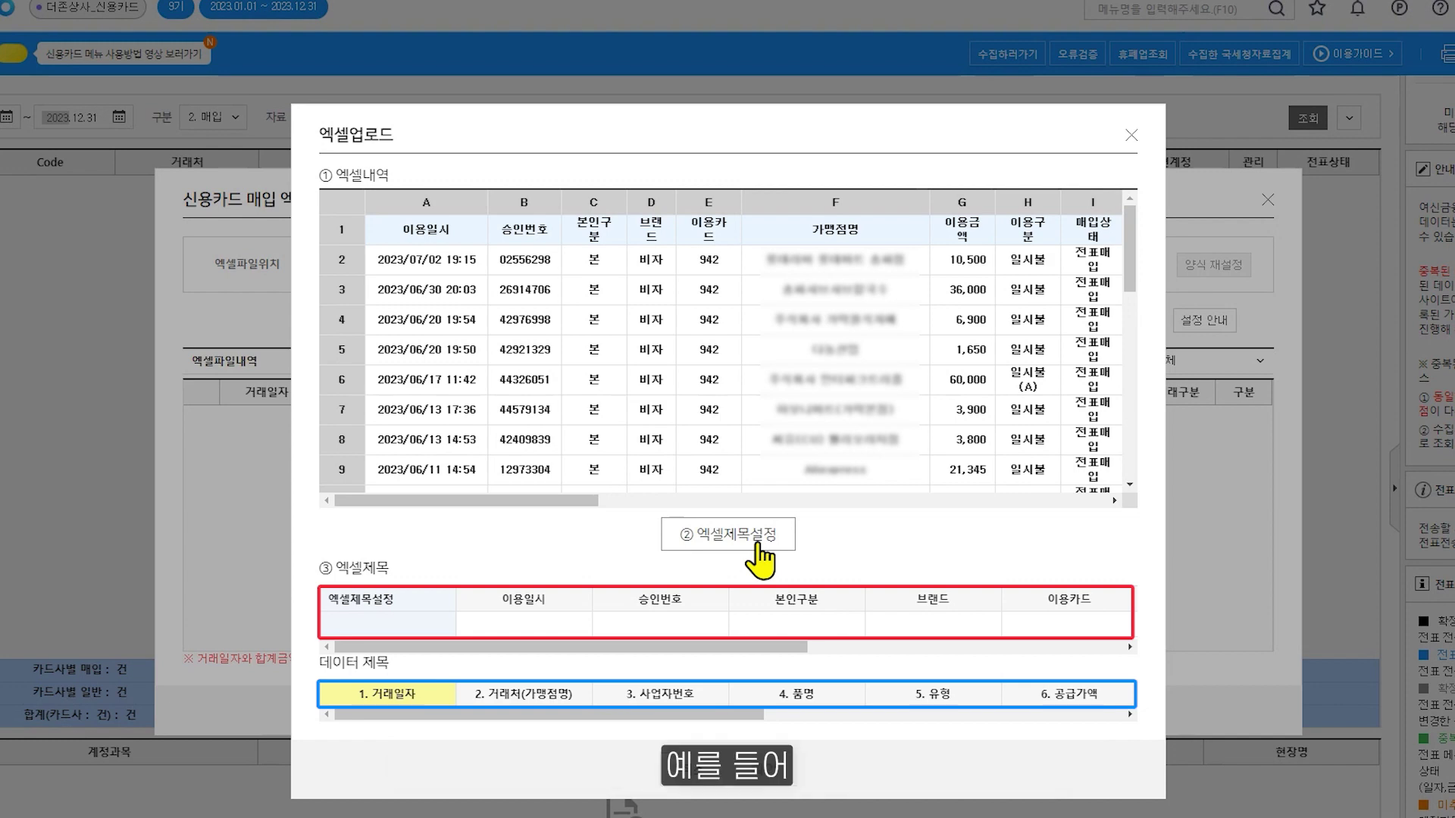
Map 이용일시 to 1. 거래일자, 가맹점명 to 2. 거래처(가맹점명) and 이용금액 to 9. 합계, and apply the Excel title settings.
{"action": "left_click", "coordinate": [531, 629]}
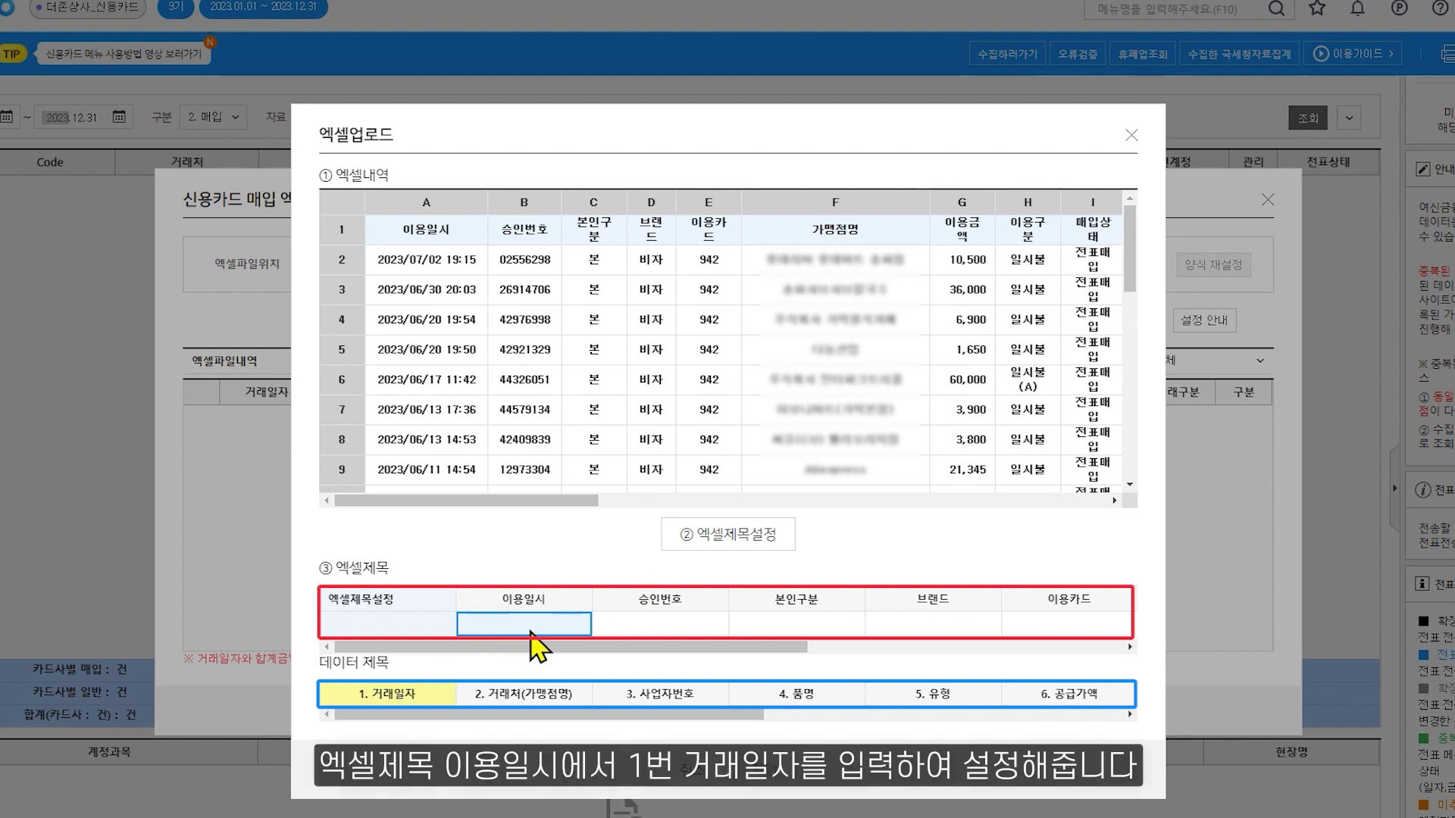
{"action": "type", "text": "1"}
{"action": "key", "text": "Return"}
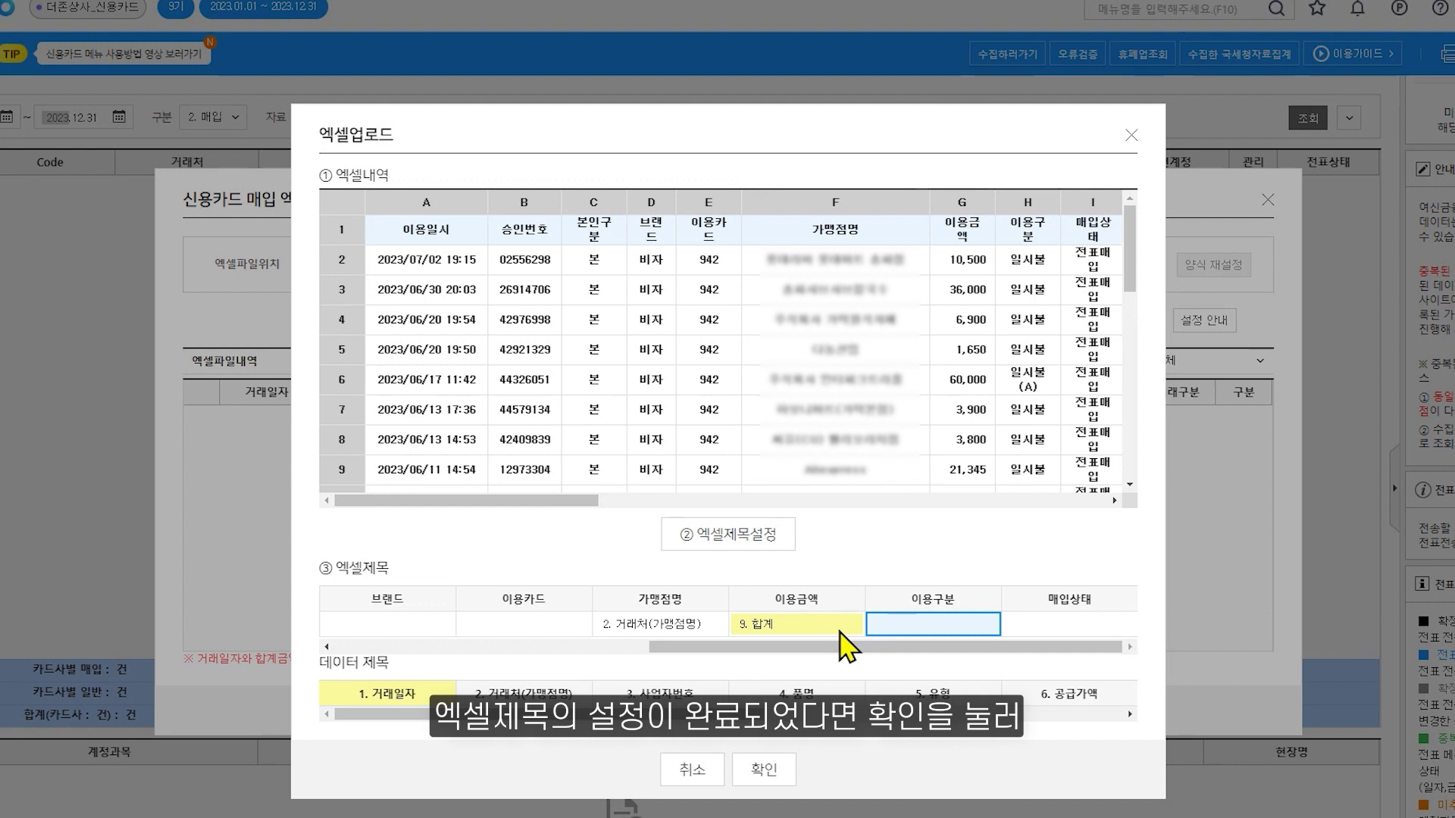
{"action": "left_click", "coordinate": [764, 769]}
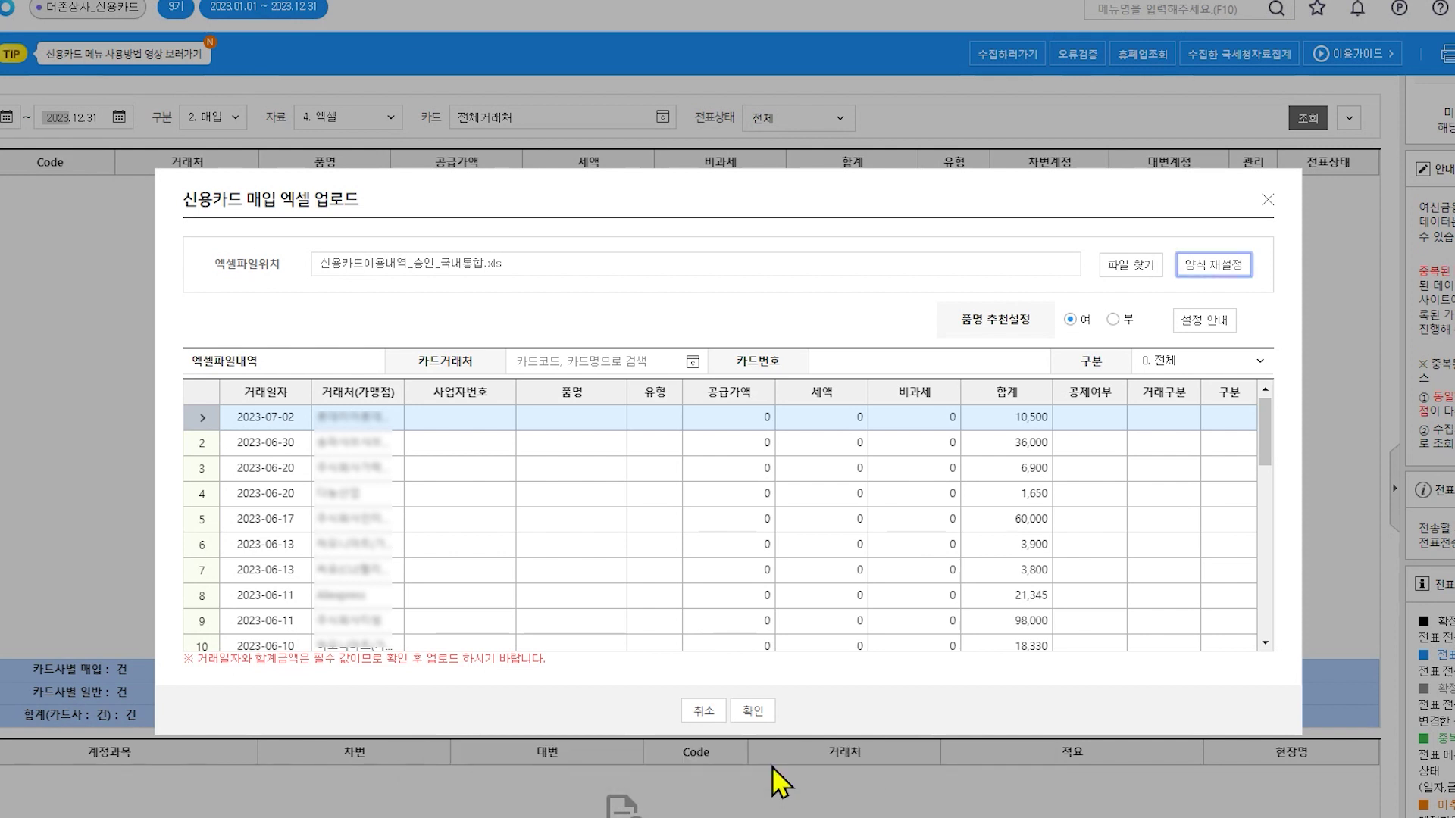
{"action": "left_click", "coordinate": [1227, 272]}
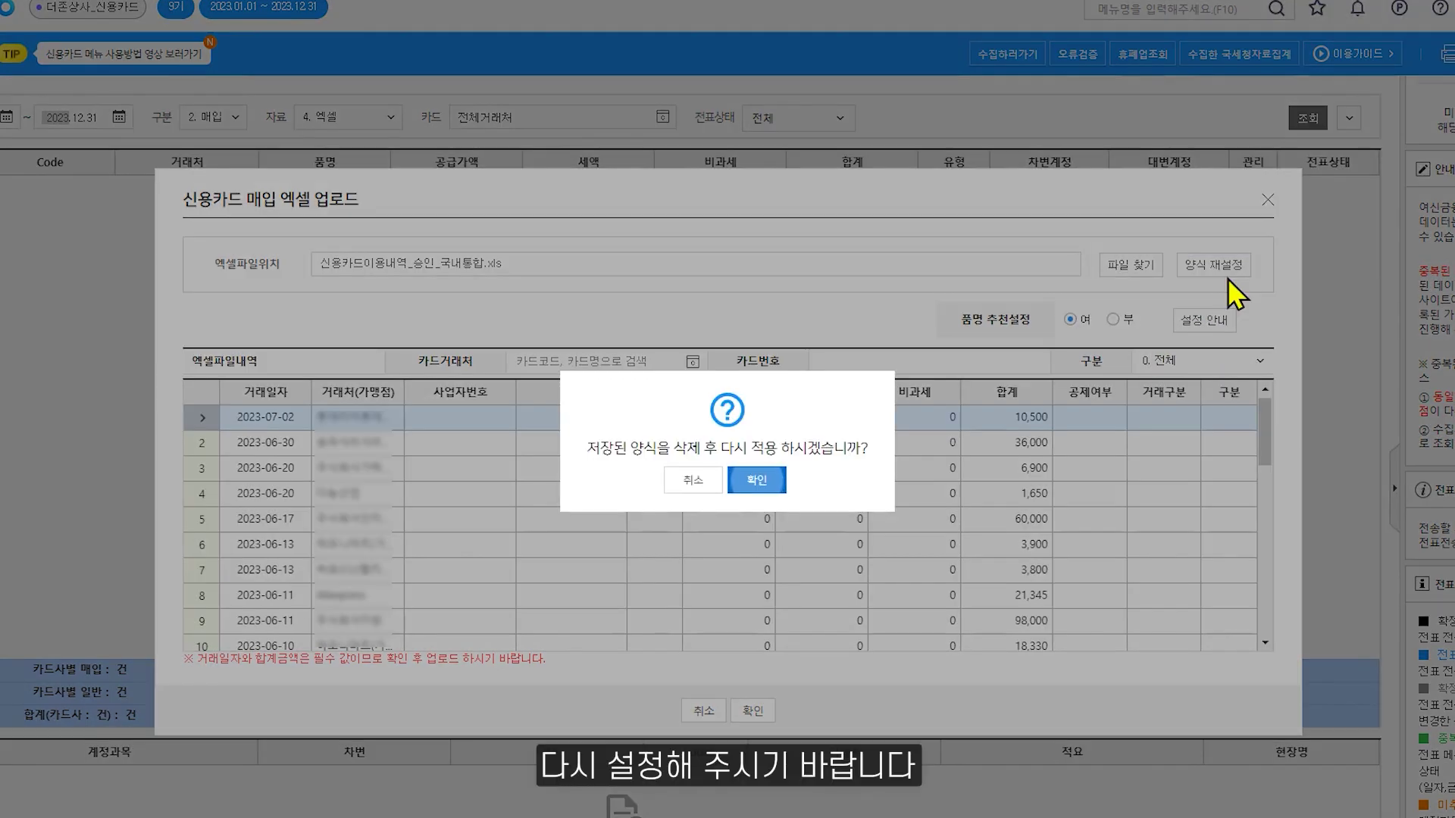
{"action": "left_click", "coordinate": [720, 474]}
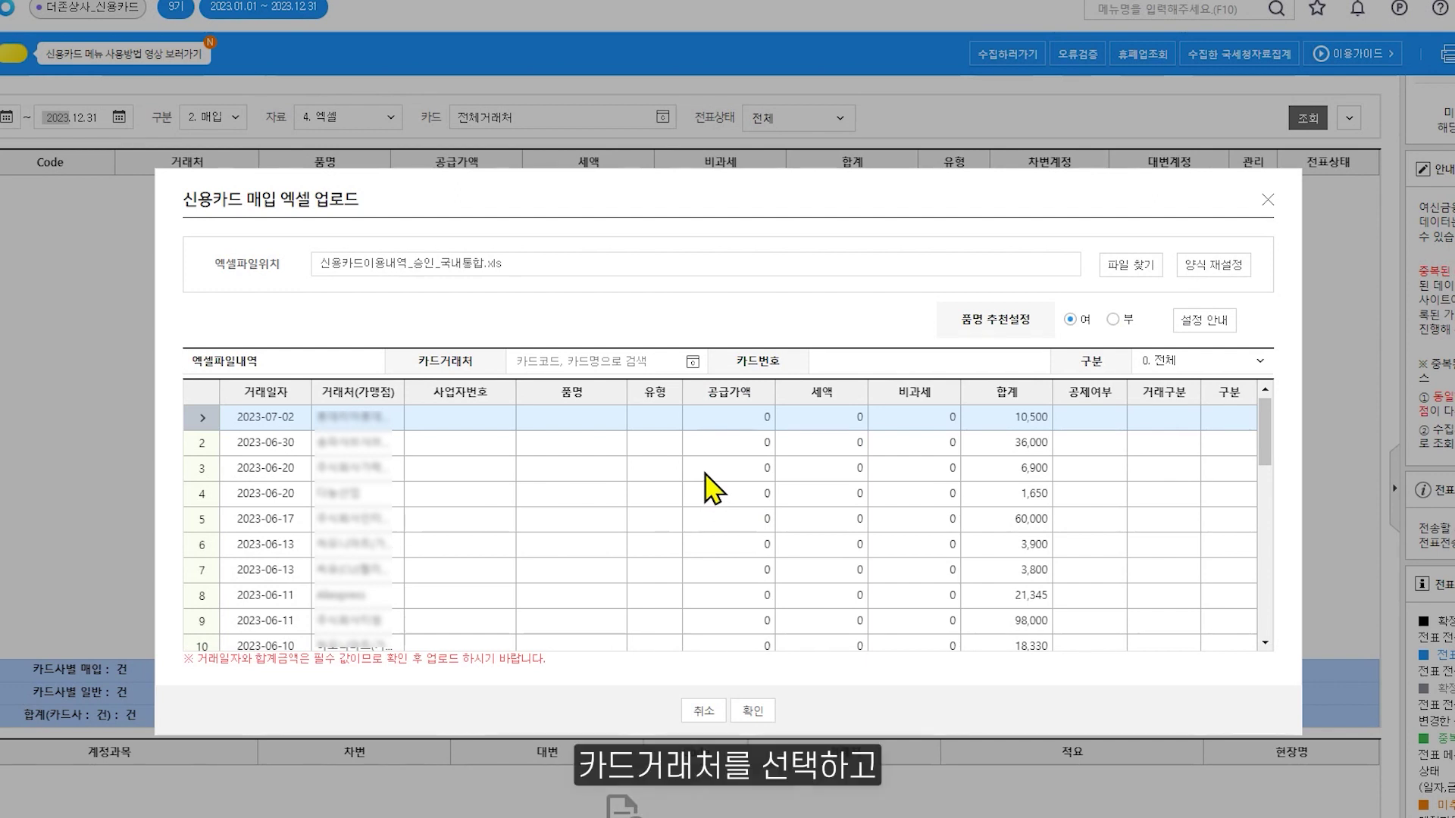
Set 카드거래처 to 신한카드 (099600) and import the Excel purchases, replacing all previously uploaded data.
{"action": "left_click", "coordinate": [692, 362]}
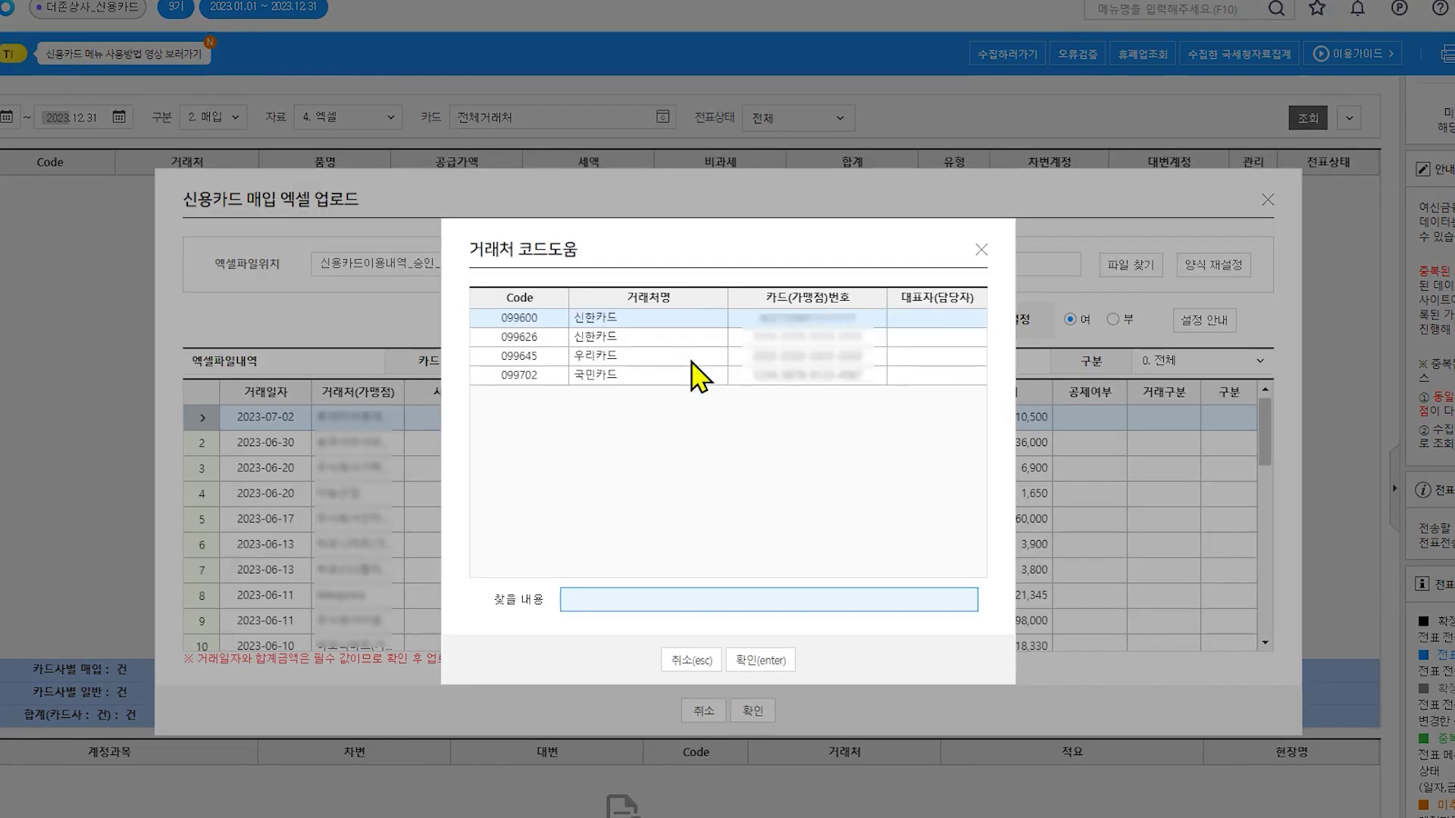
{"action": "double_click", "coordinate": [692, 321]}
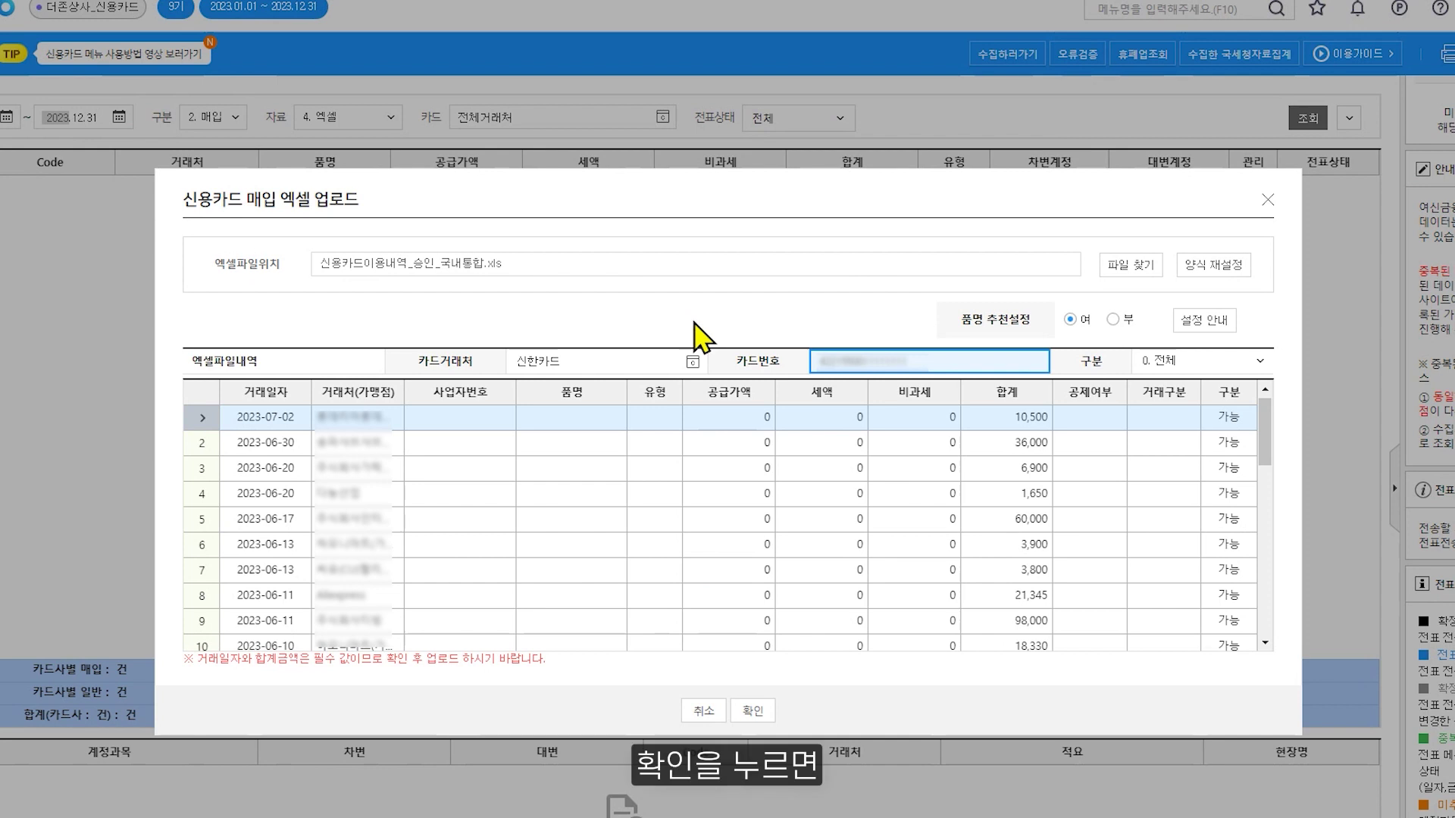
{"action": "left_click", "coordinate": [753, 711]}
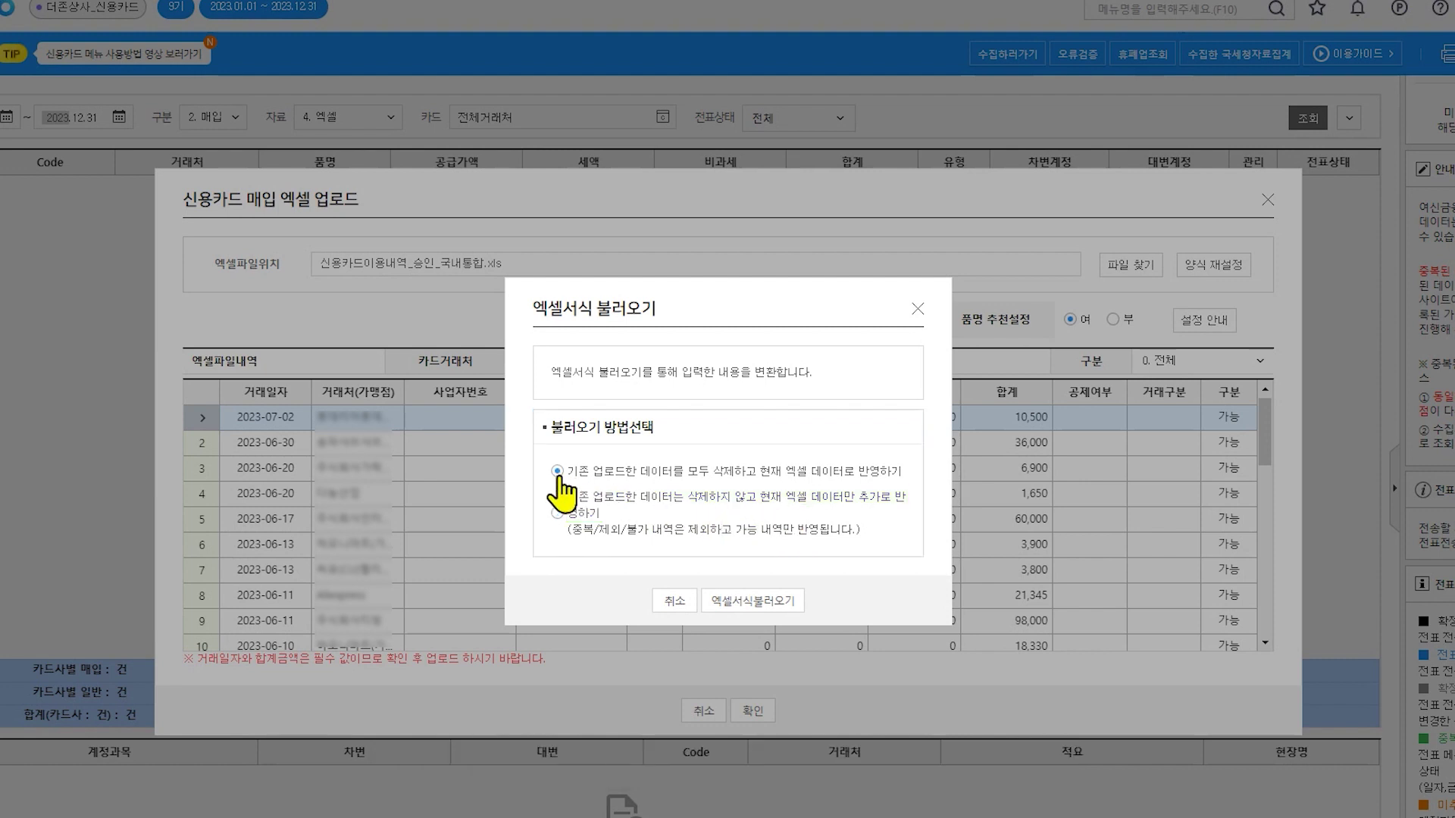
{"action": "left_click", "coordinate": [747, 602]}
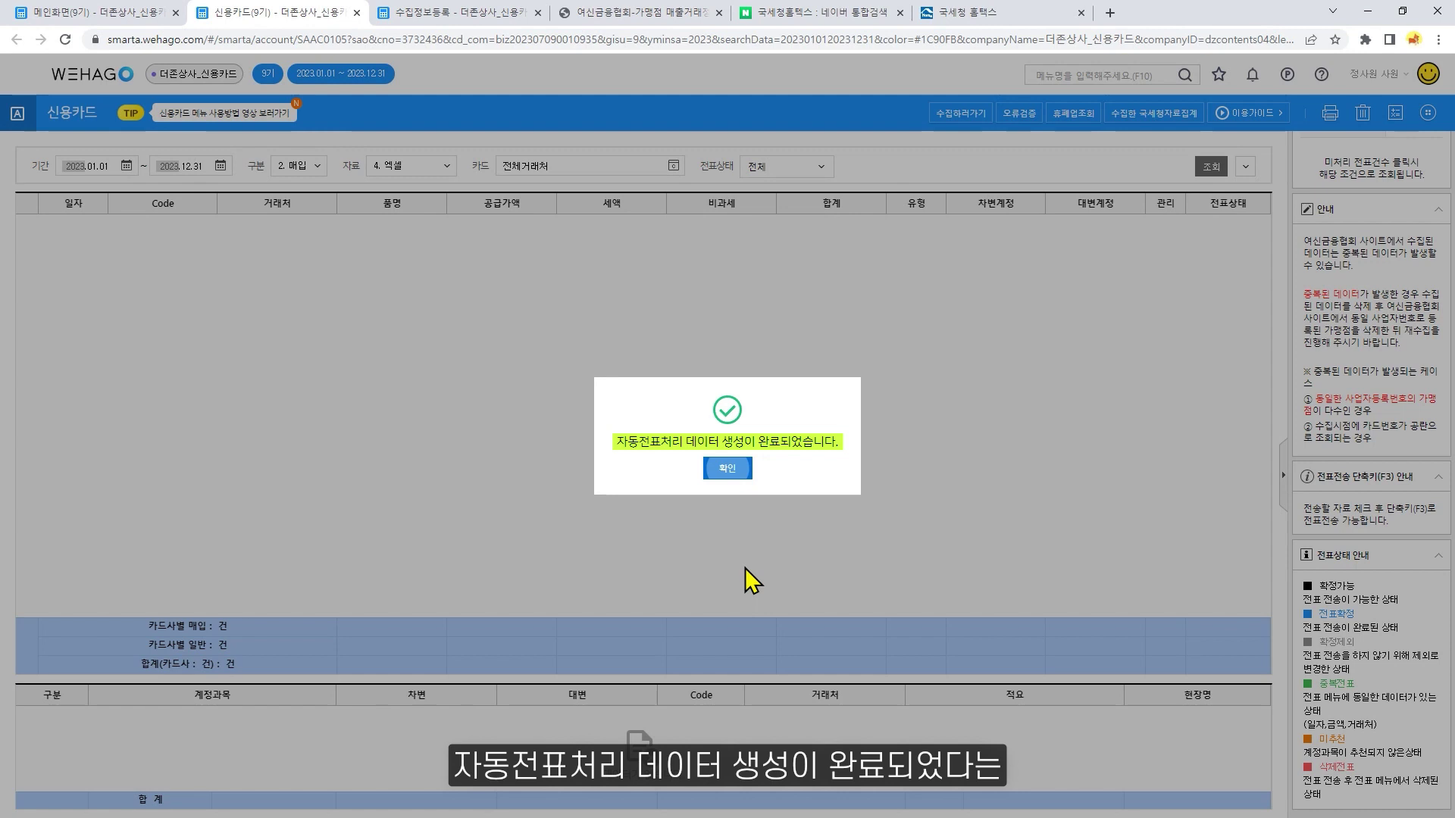
{"action": "left_click", "coordinate": [727, 470]}
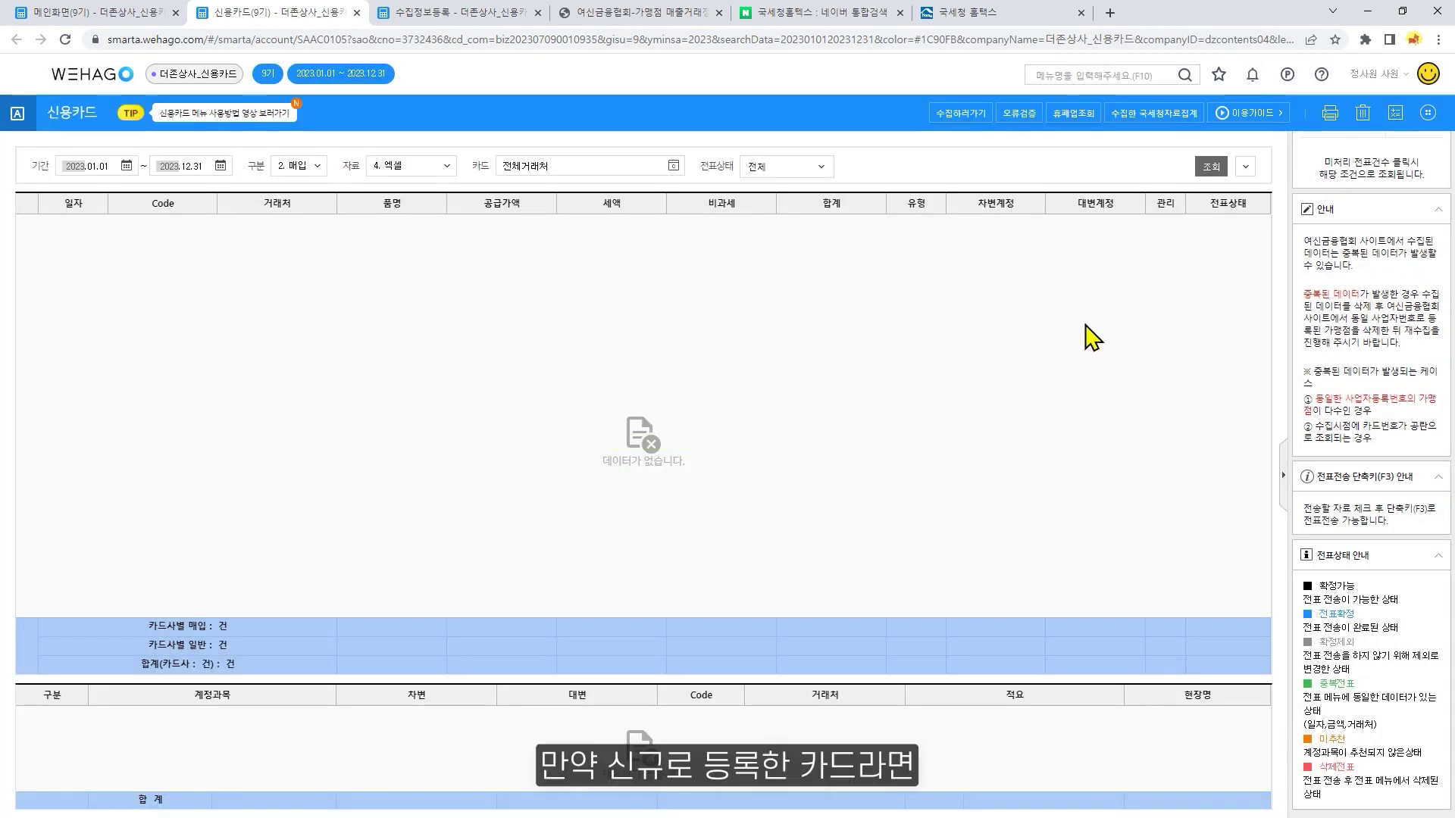
Query the Excel purchases and register 신한카드 with vendor code 099600 and settlement account 253 미지급금.
{"action": "left_click", "coordinate": [1213, 168]}
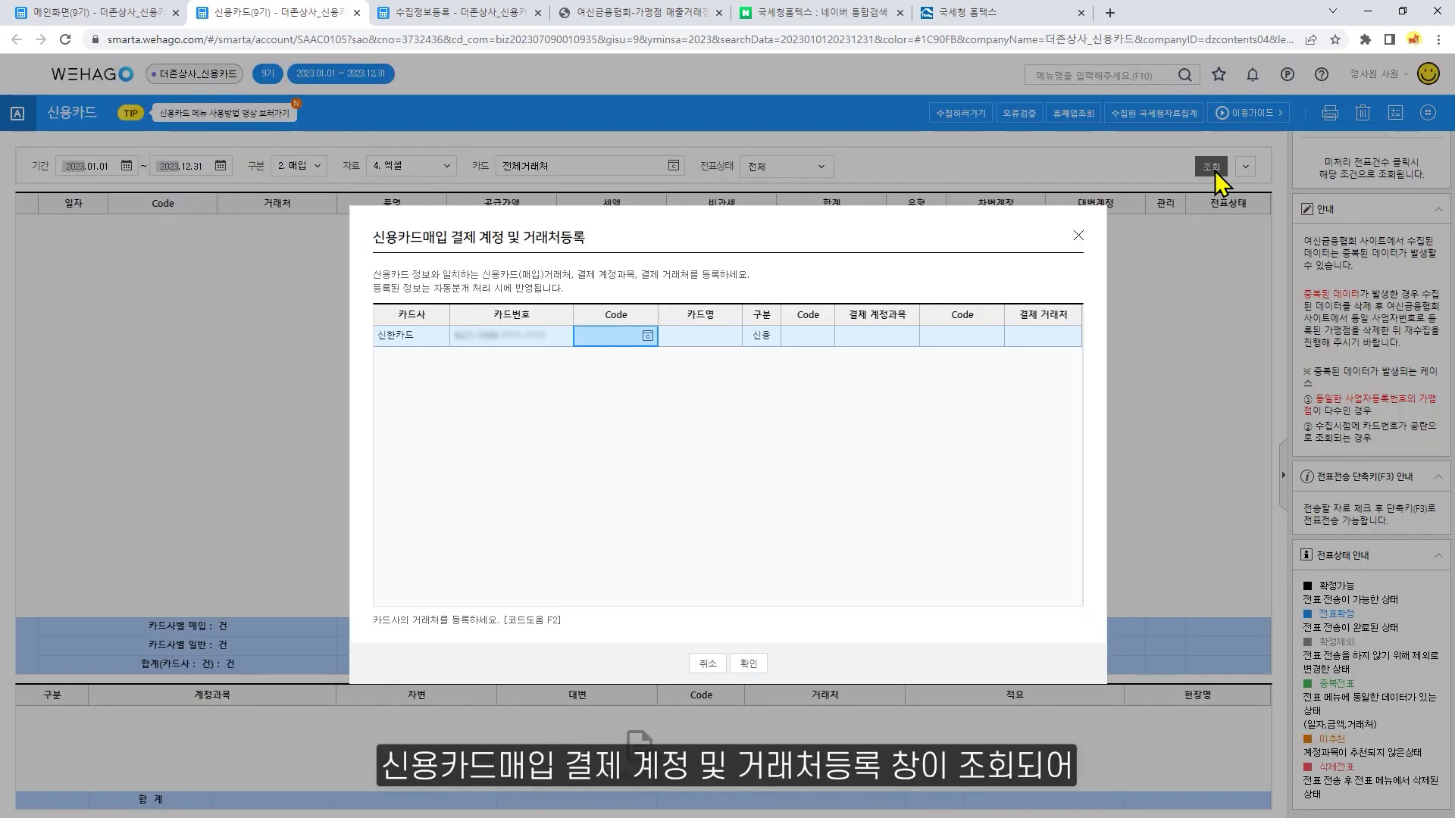
{"action": "left_click", "coordinate": [648, 336]}
{"action": "double_click", "coordinate": [668, 355]}
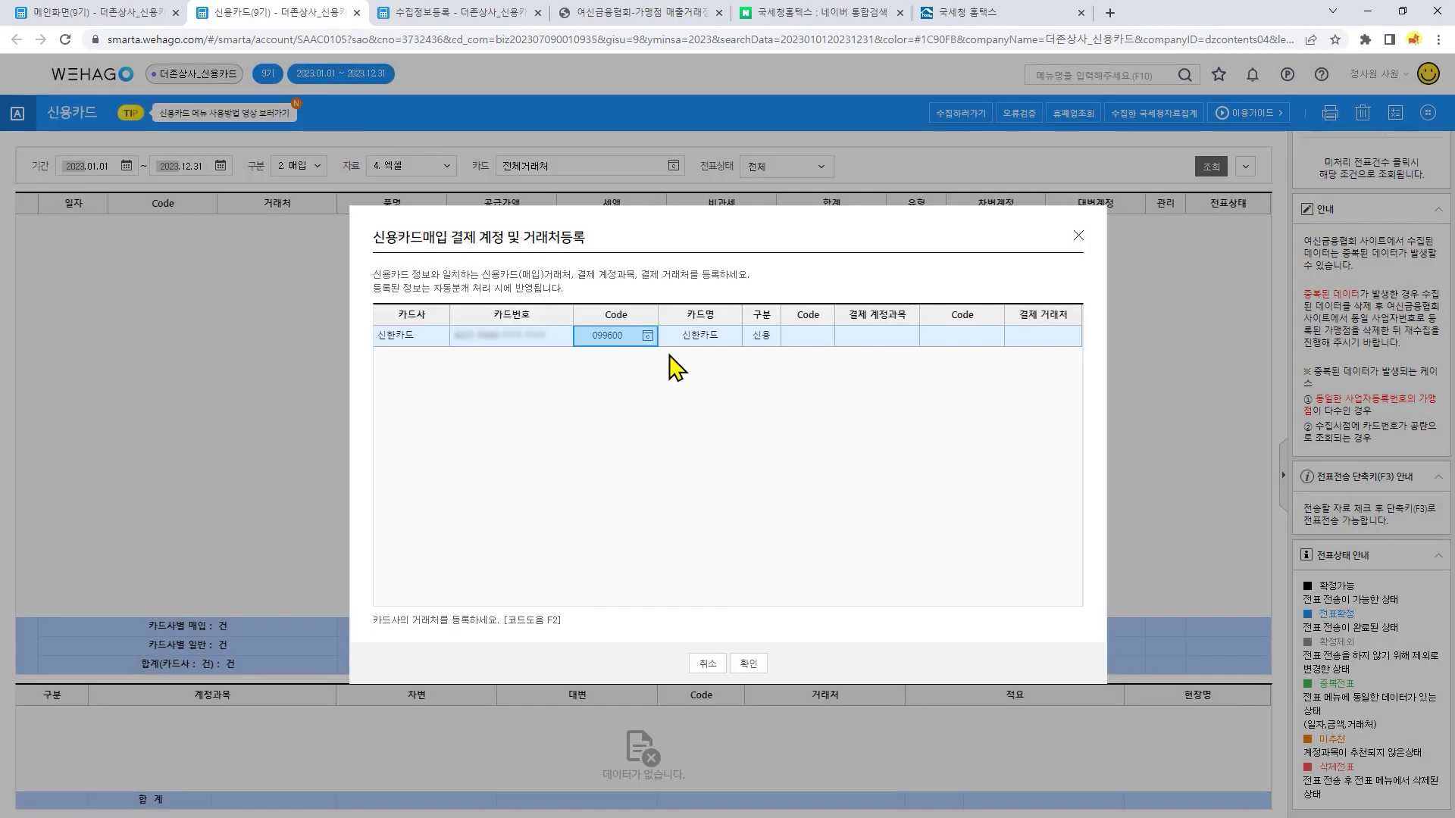
{"action": "left_click", "coordinate": [805, 338]}
{"action": "type", "text": "2"}
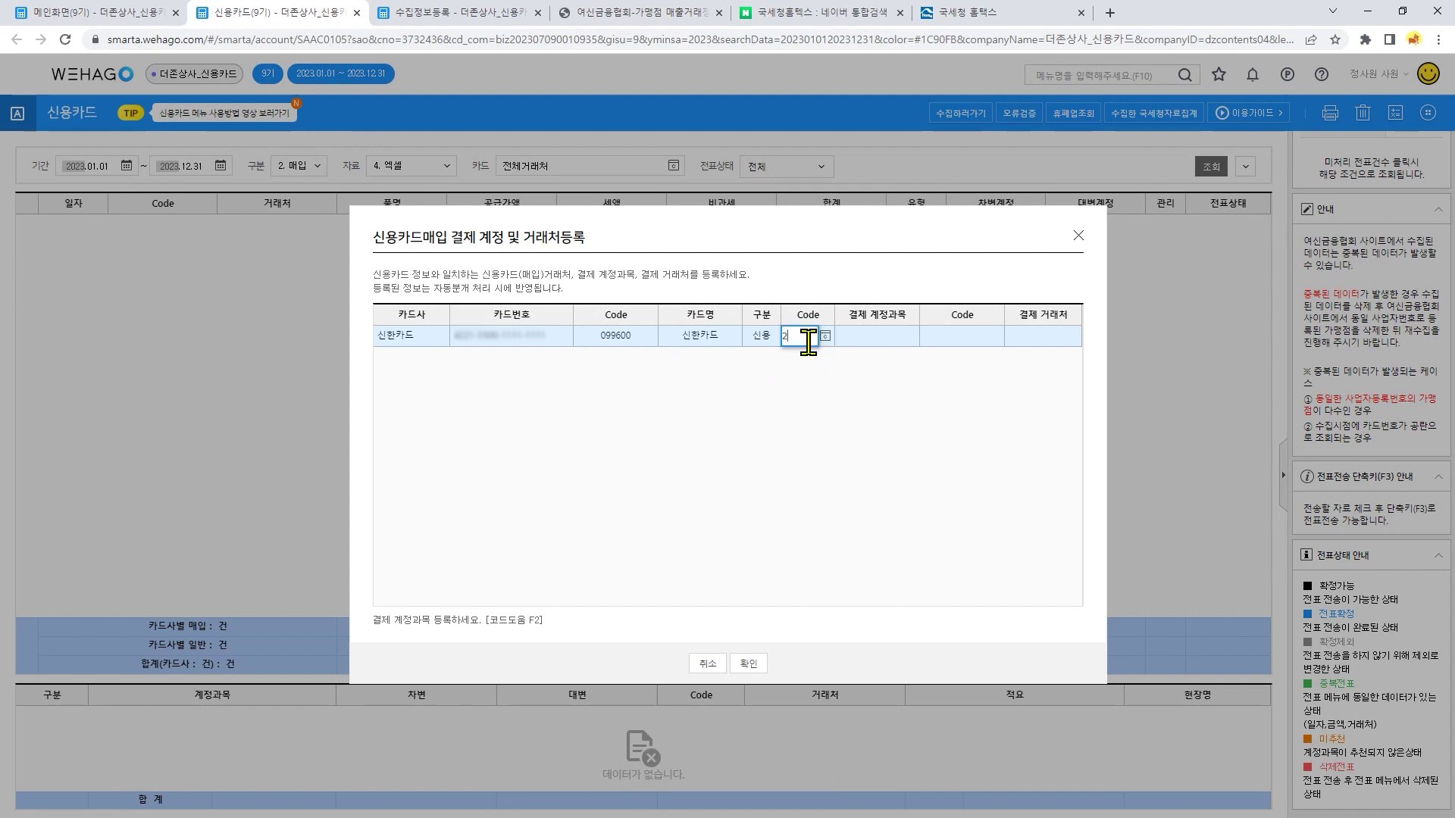
{"action": "type", "text": "53"}
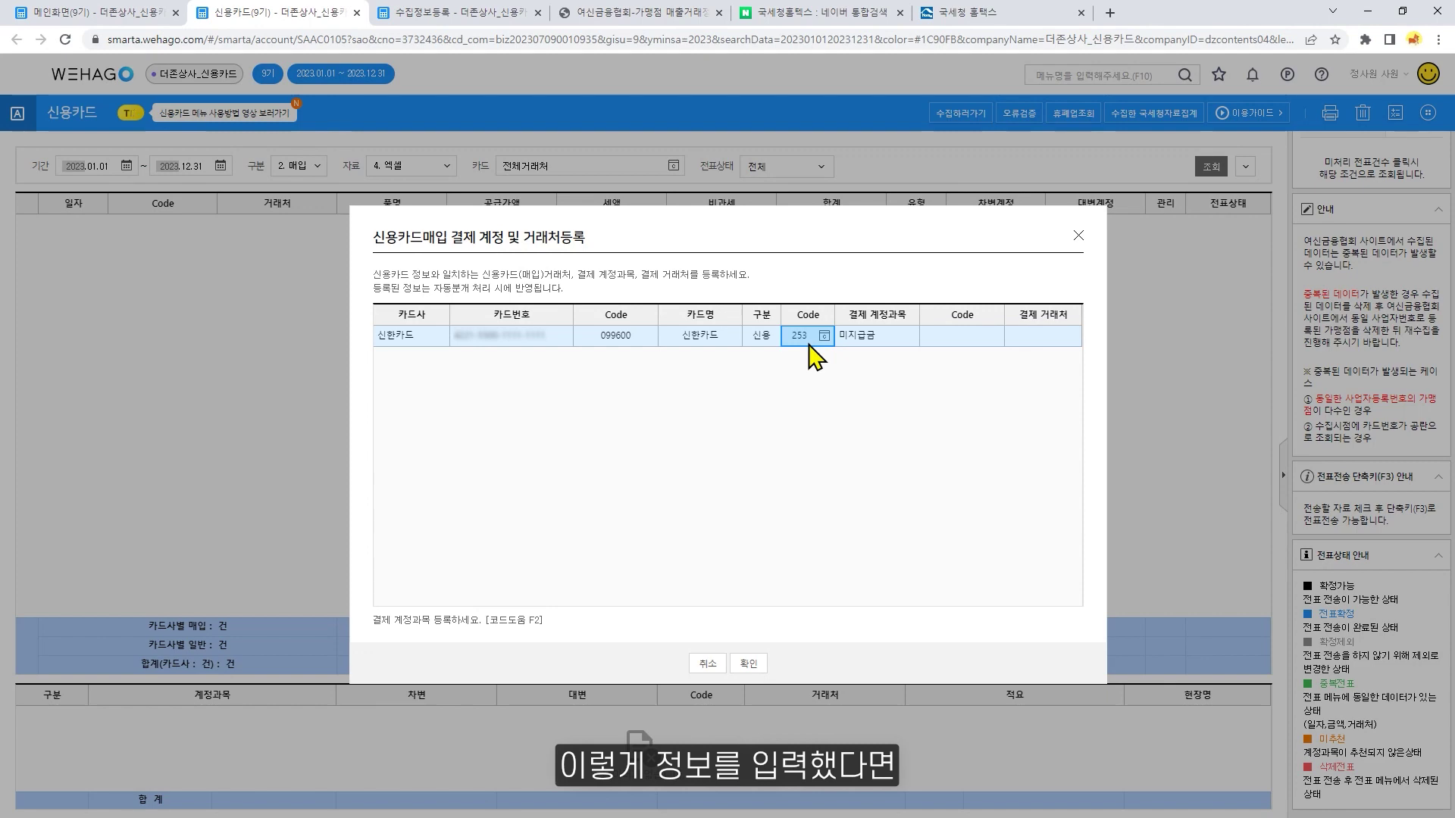
{"action": "left_click", "coordinate": [758, 664]}
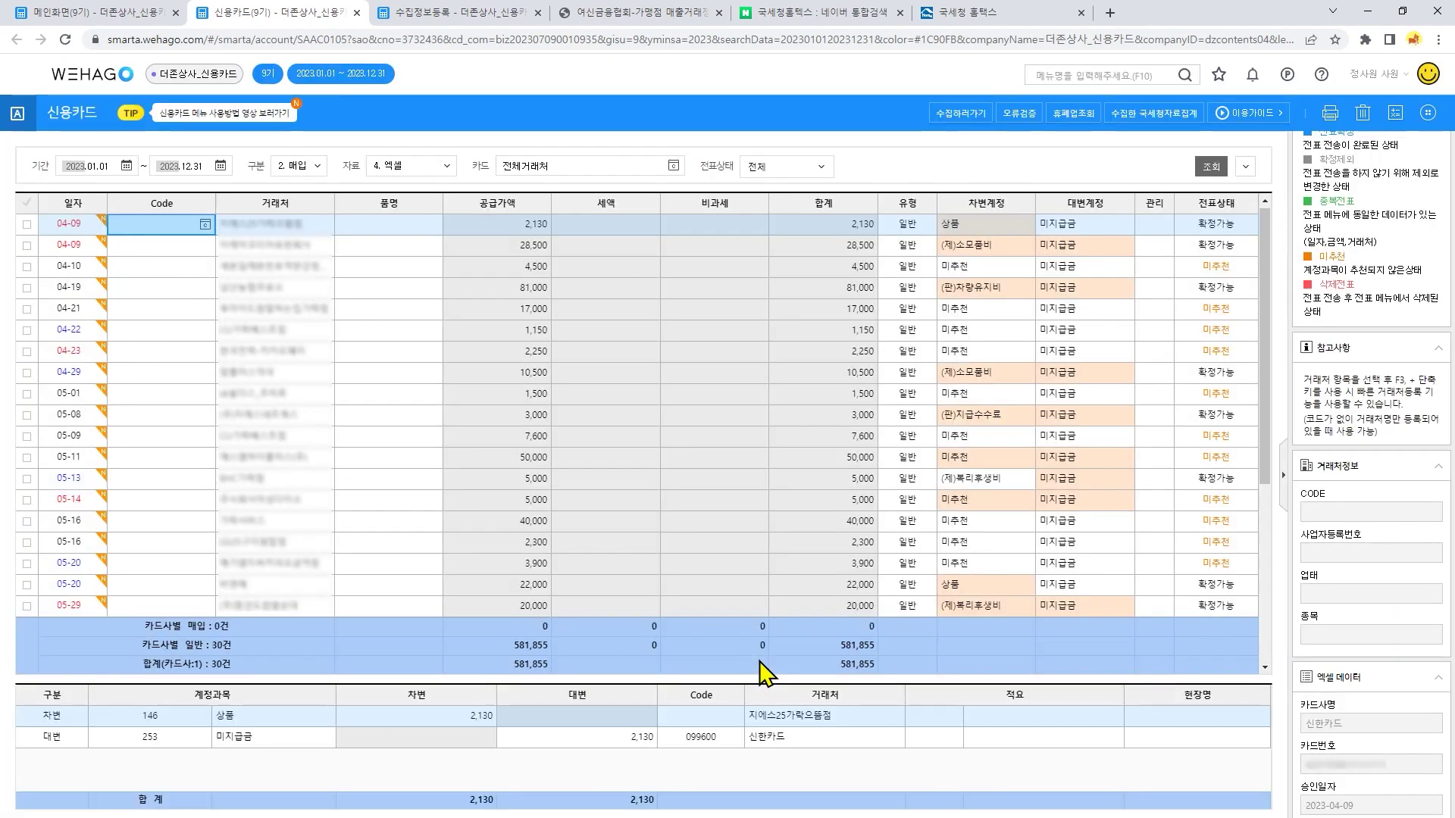
{"action": "mouse_move", "coordinate": [1267, 337]}
{"action": "left_mouse_down"}
{"action": "mouse_move", "coordinate": [1274, 512]}
{"action": "mouse_move", "coordinate": [1281, 327]}
{"action": "left_mouse_up"}
Review the 자료 options for Excel uploads and consult the 매입엑셀(국세청) 참고 guide.
{"action": "left_click", "coordinate": [447, 168]}
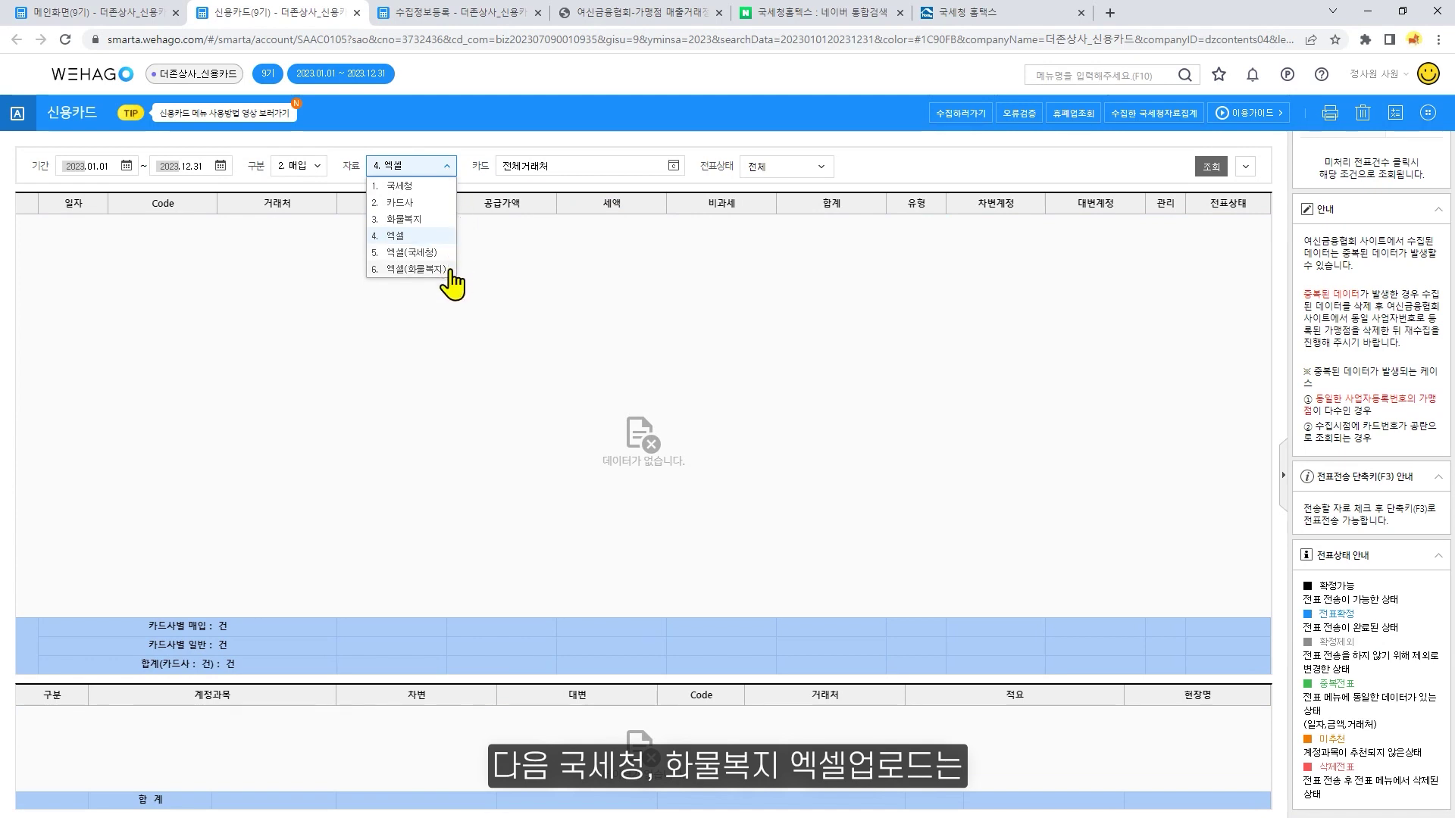
{"action": "left_click", "coordinate": [1428, 114]}
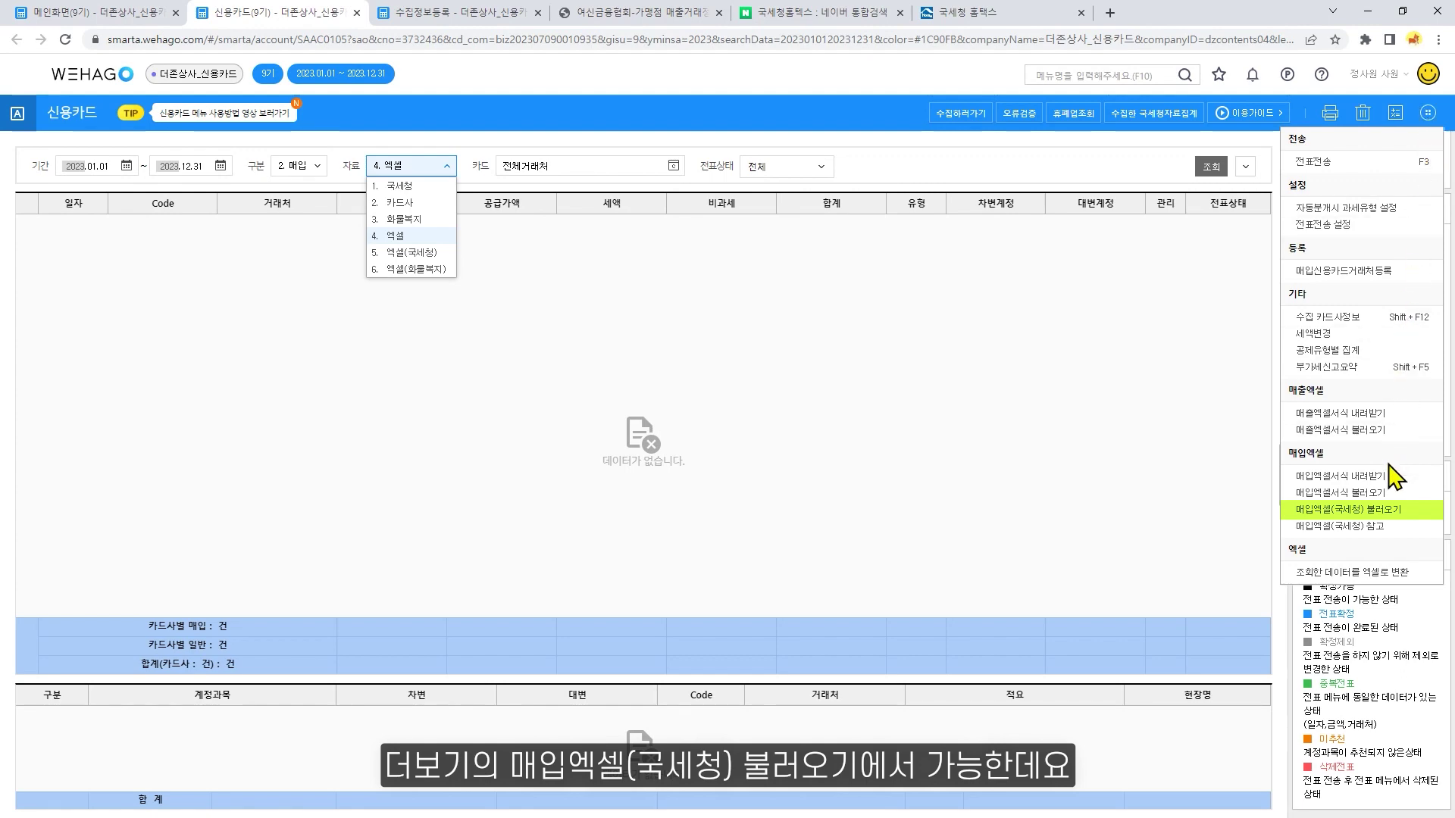
{"action": "left_click", "coordinate": [1385, 528]}
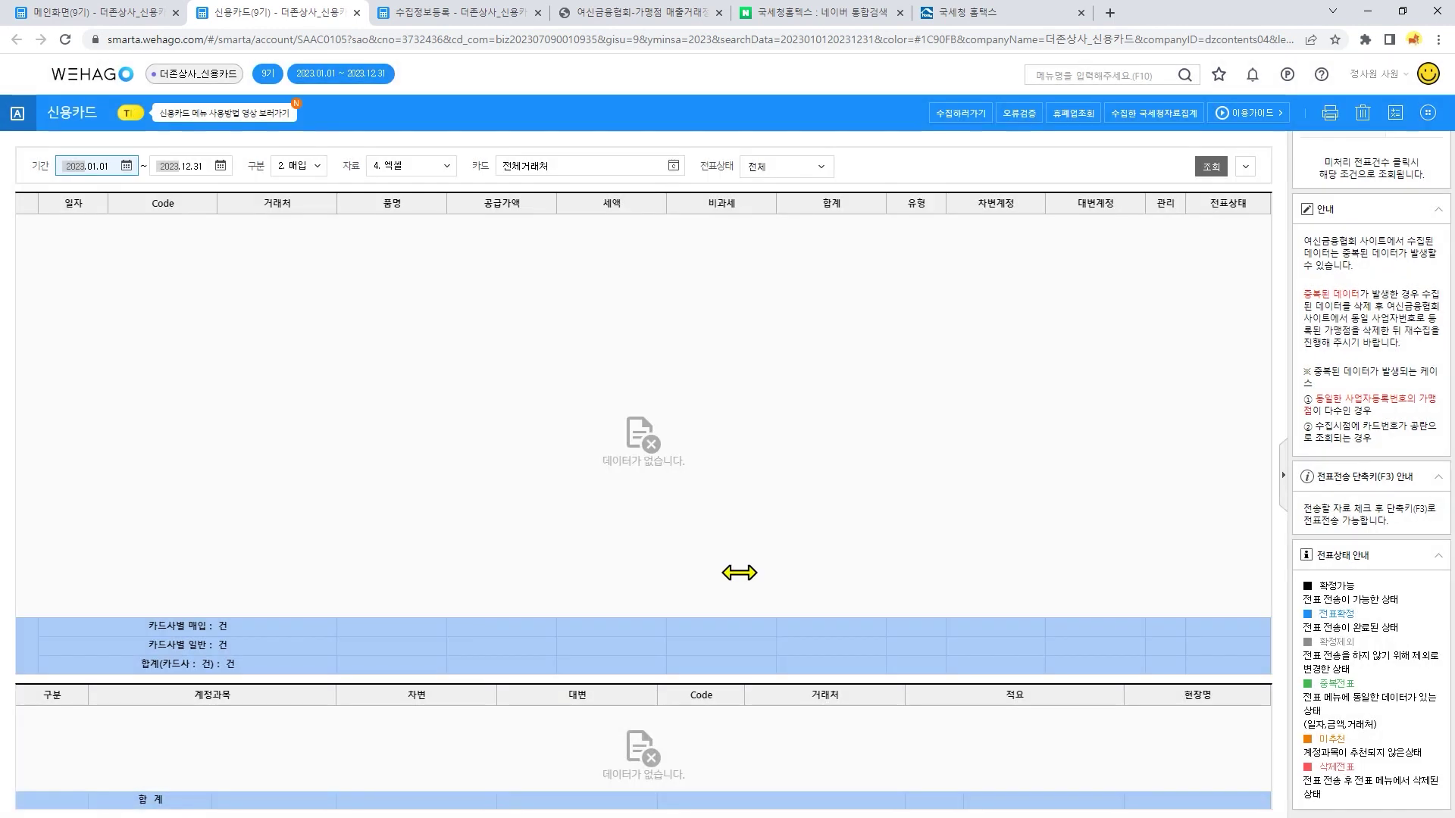
{"action": "left_click", "coordinate": [733, 580]}
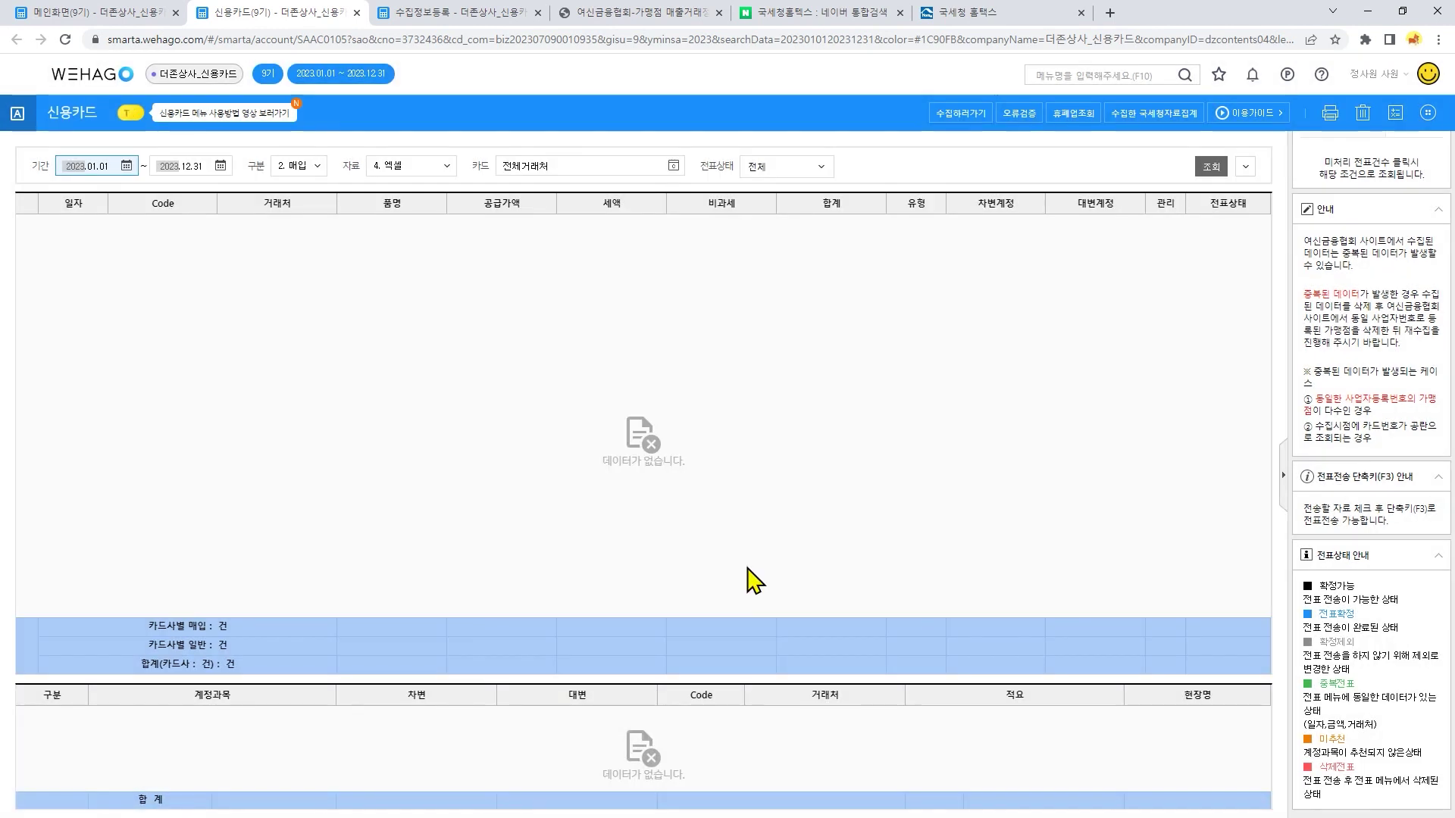
Import the 사업용신용카드_세액공제내역 file with 매입엑셀(국세청) 불러오기, registering all merchants as vendors and applying their codes and names.
{"action": "left_click", "coordinate": [1429, 115]}
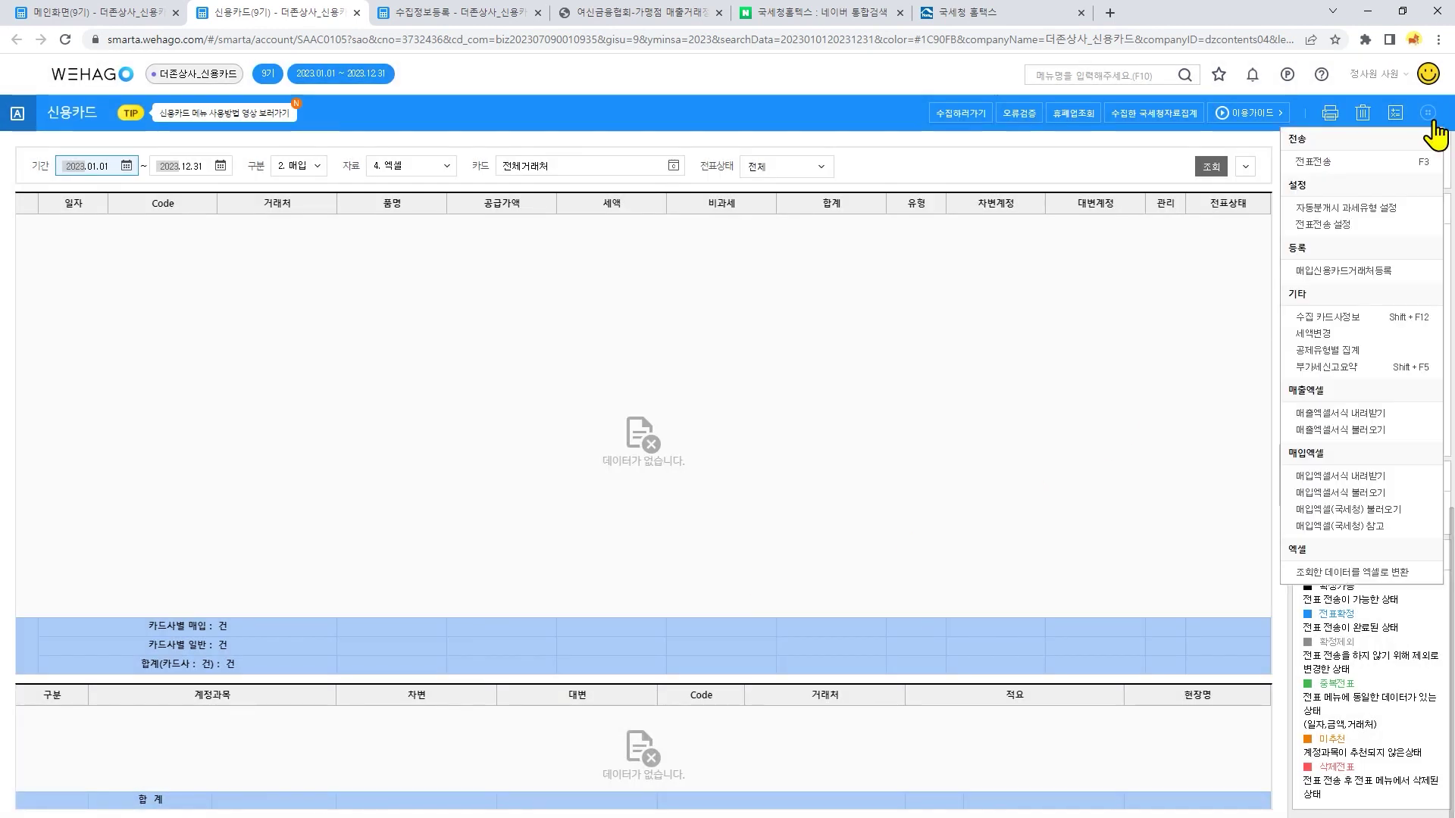
{"action": "left_click", "coordinate": [1404, 509]}
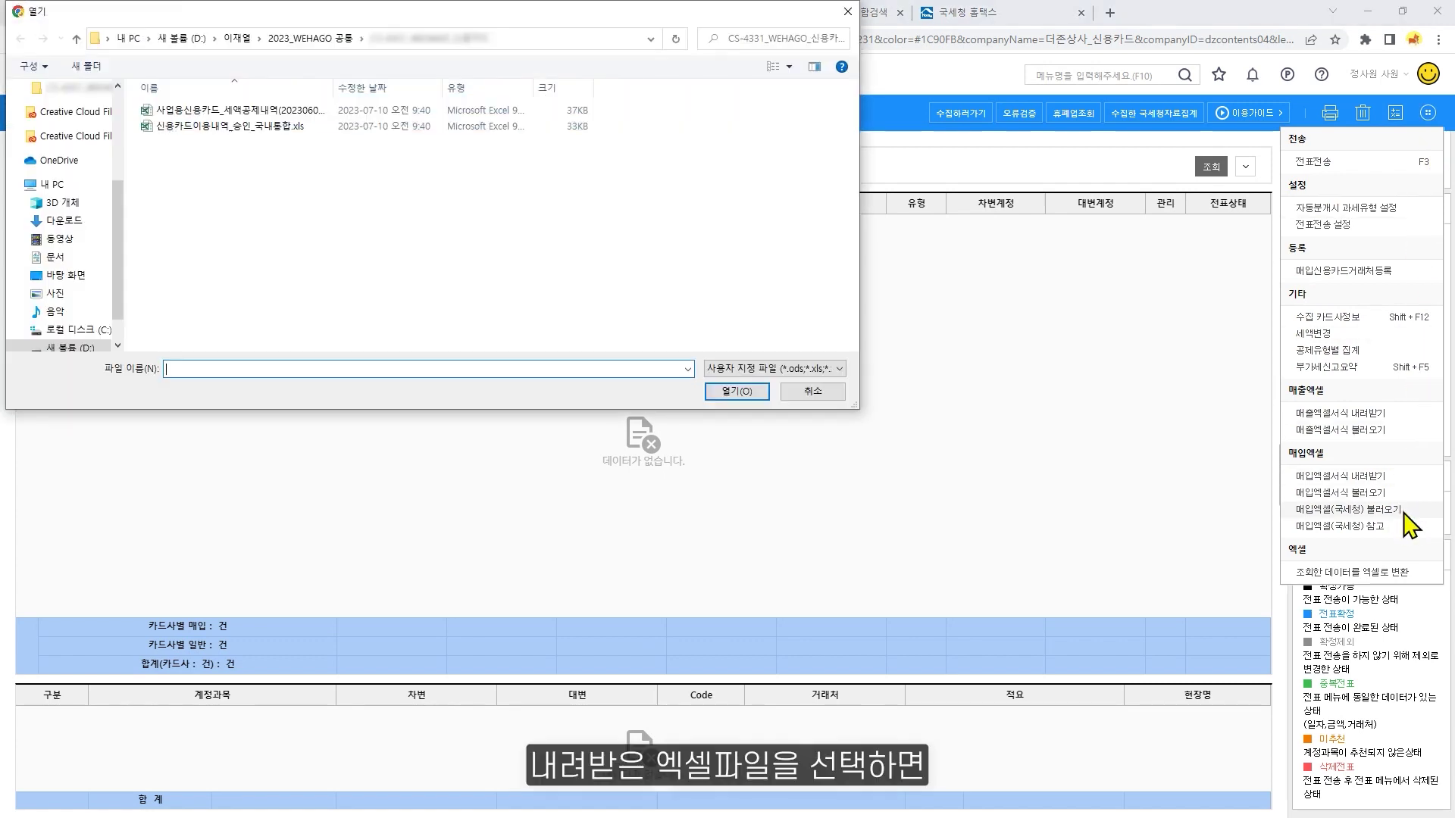
{"action": "left_click", "coordinate": [322, 113]}
{"action": "left_click", "coordinate": [739, 391]}
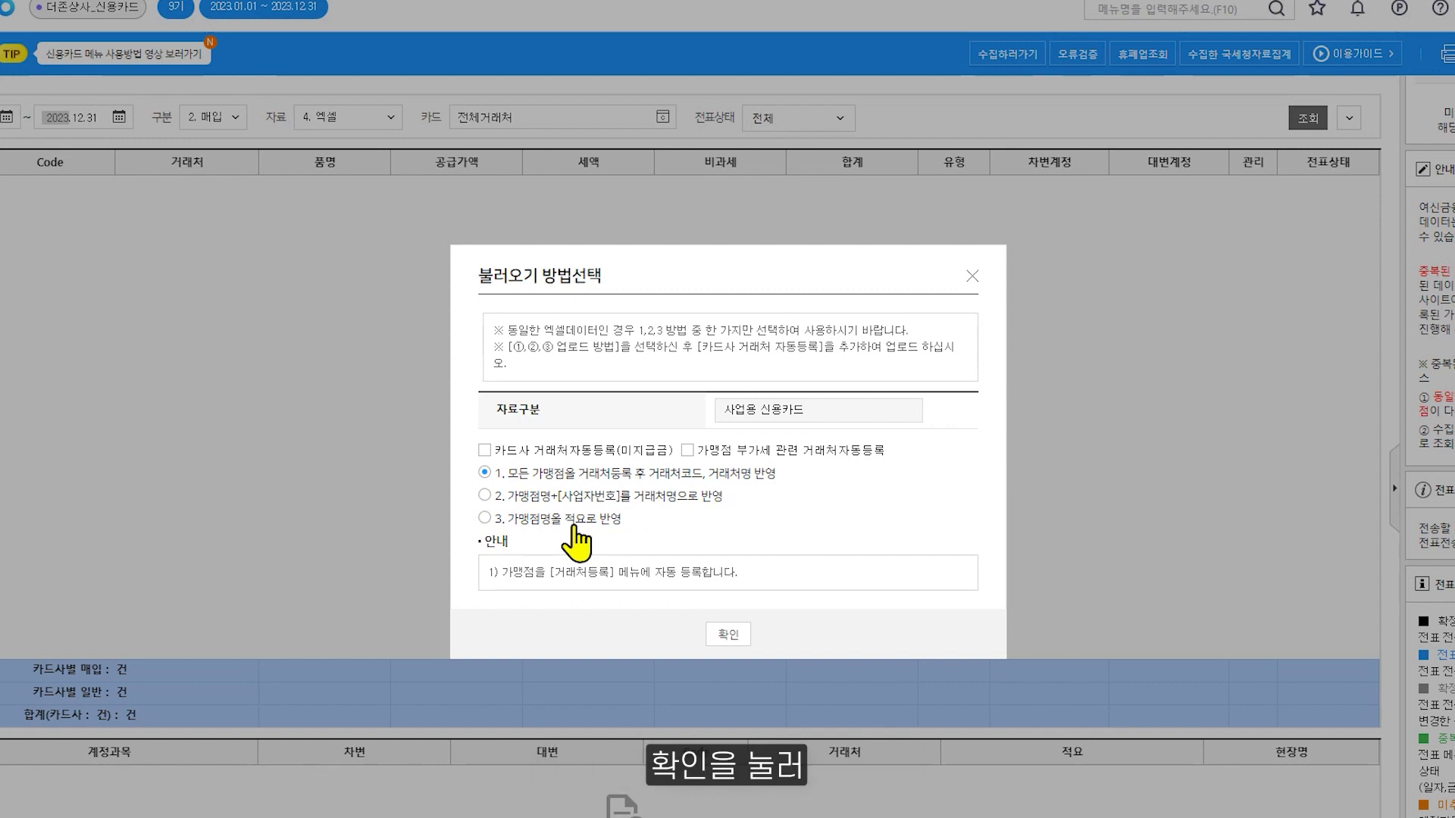
{"action": "left_click", "coordinate": [732, 635]}
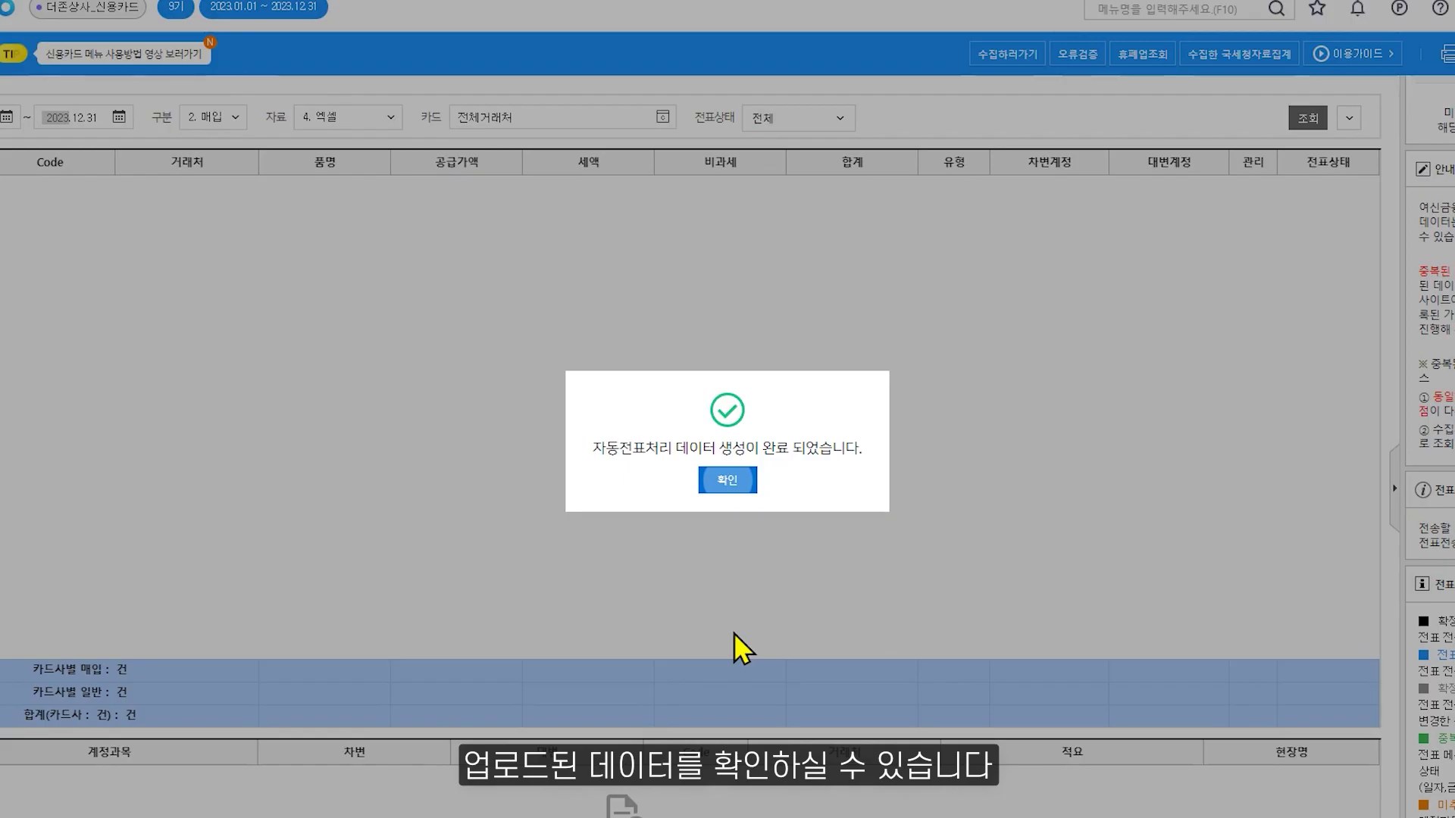
{"action": "left_click", "coordinate": [745, 473]}
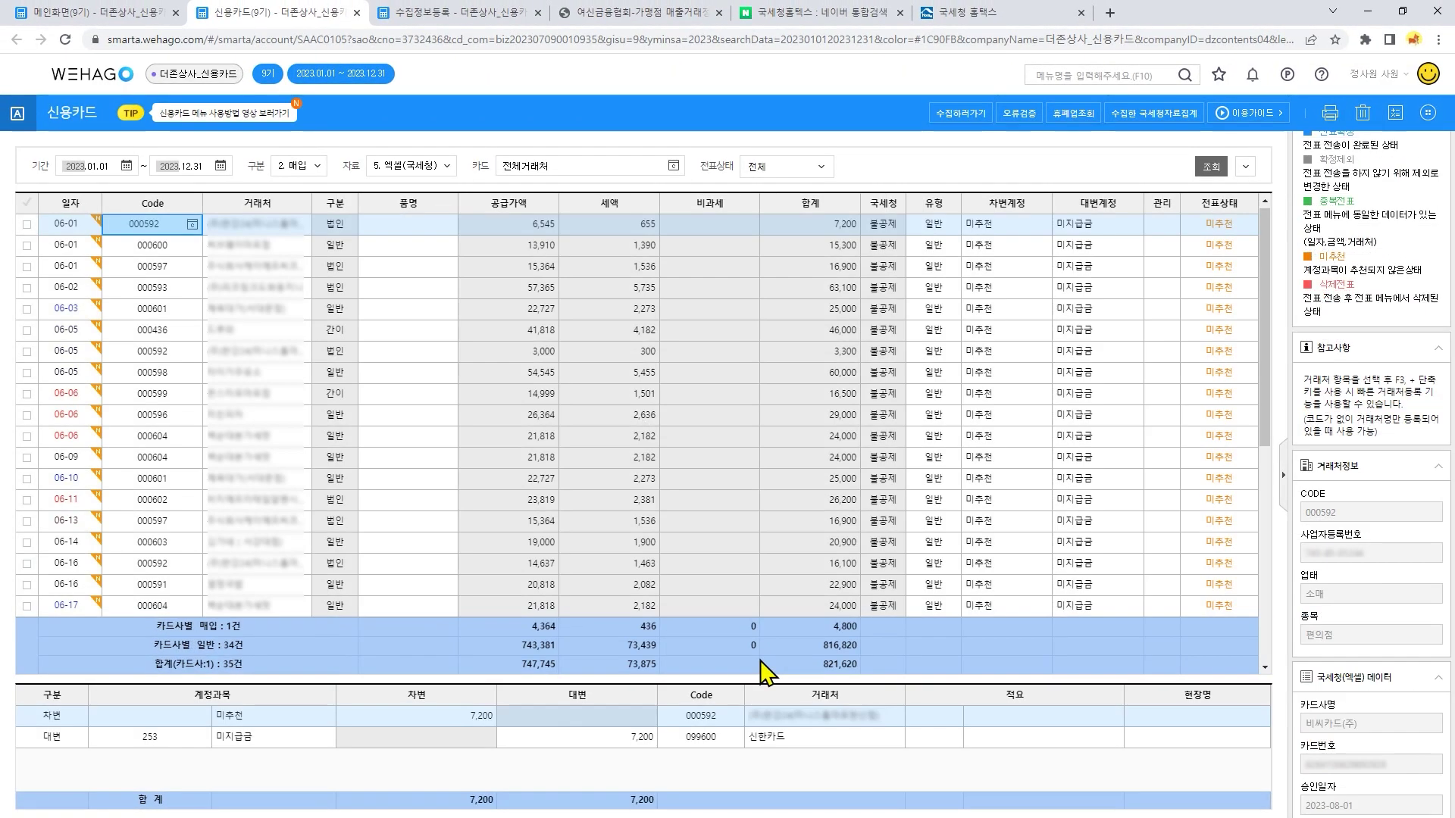